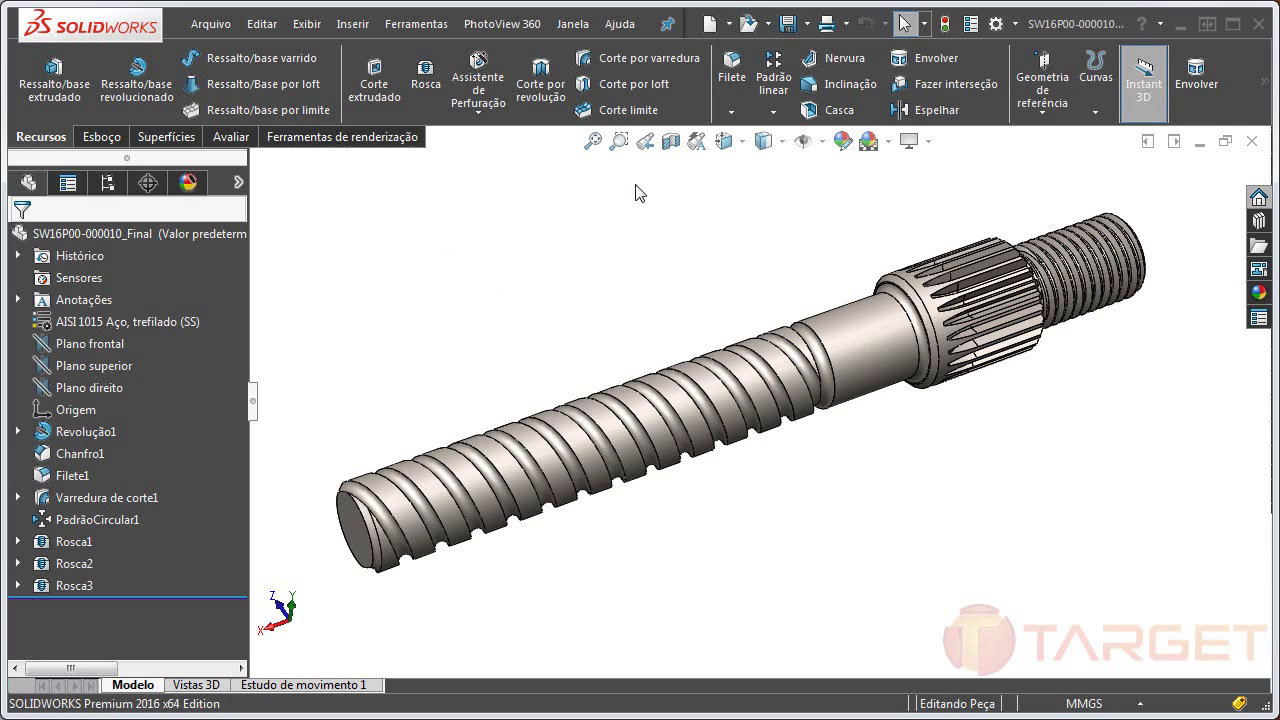
- Create a new part document and start a sketch on the front plane
{"action": "left_click", "coordinate": [709, 23]}
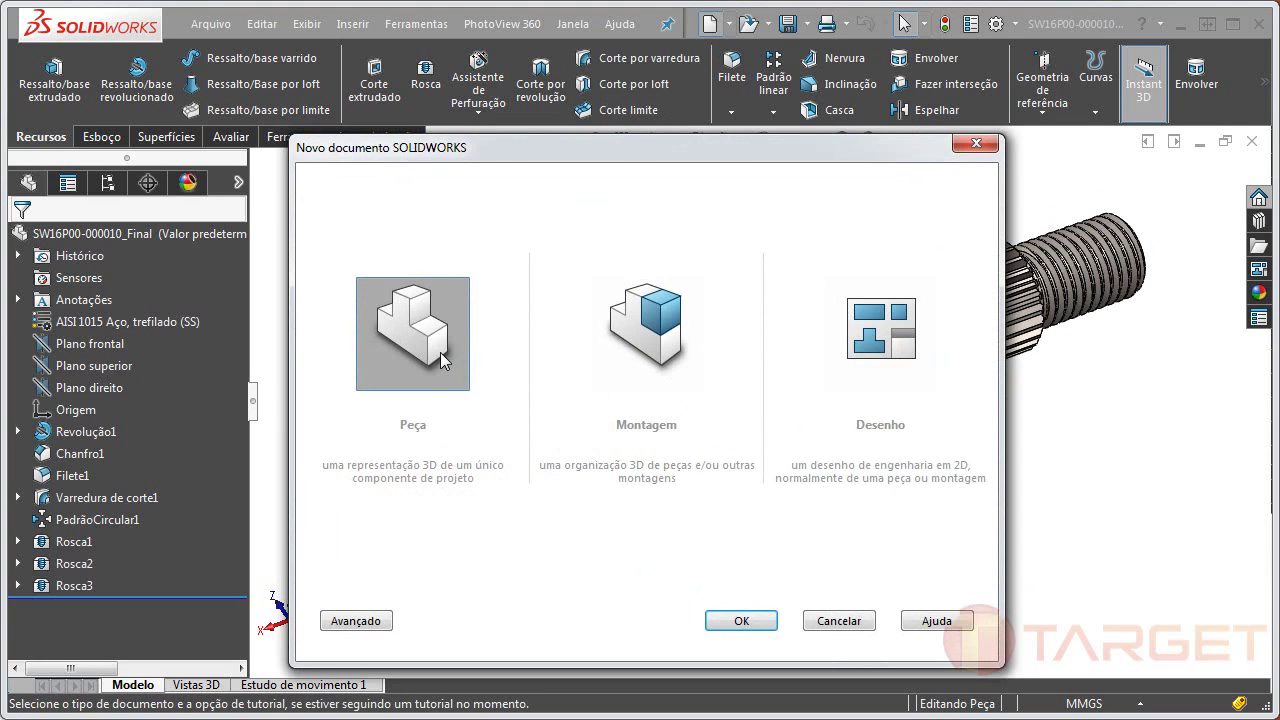
{"action": "left_click", "coordinate": [745, 617]}
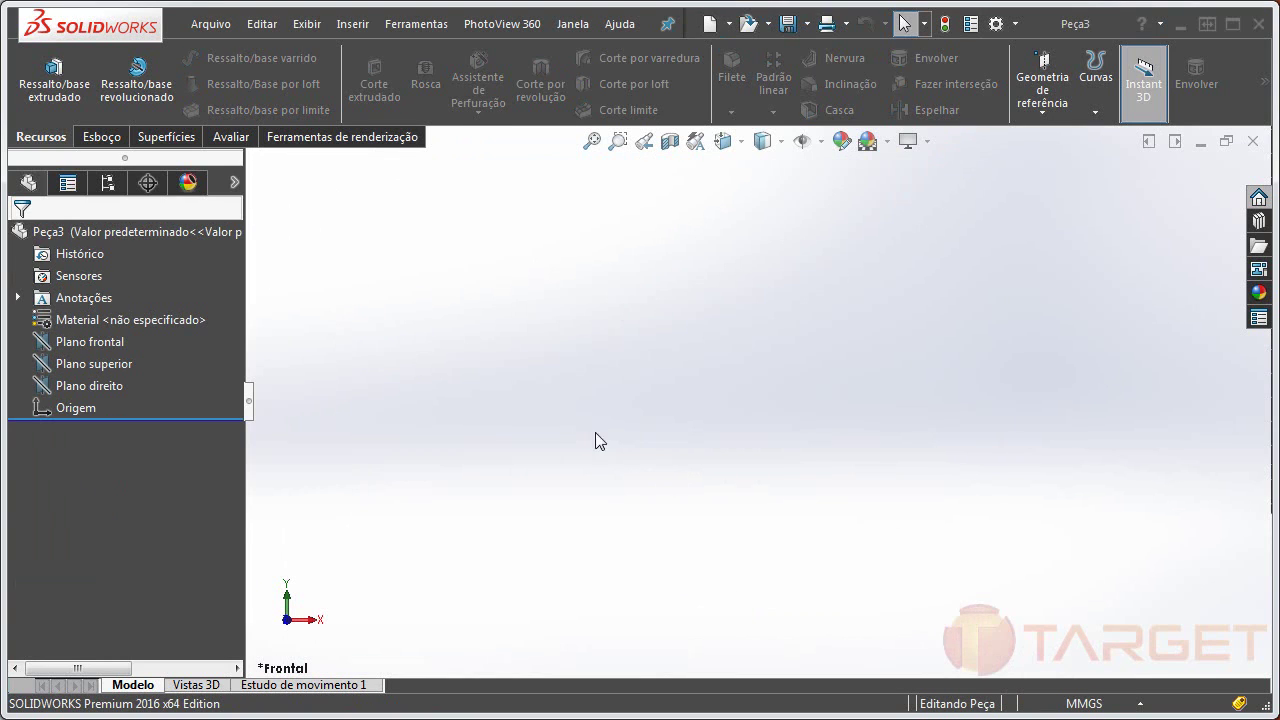
{"action": "left_click", "coordinate": [101, 136]}
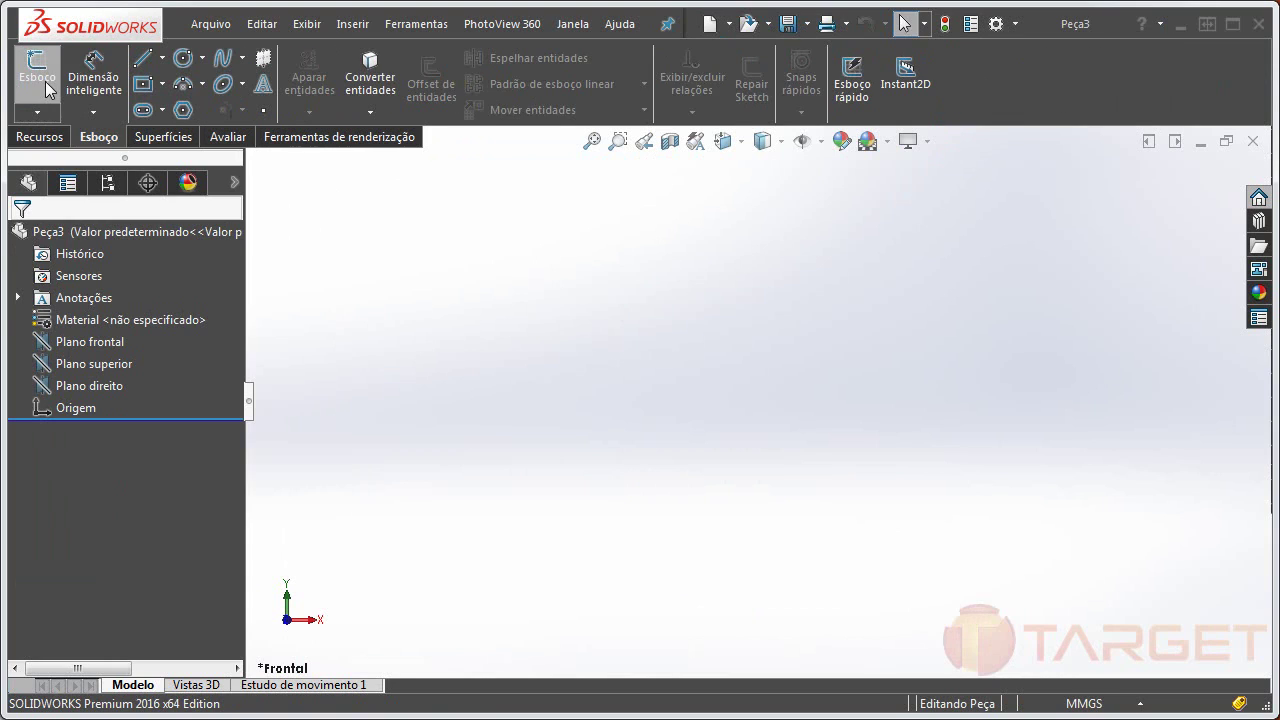
{"action": "left_click", "coordinate": [37, 70]}
{"action": "left_click", "coordinate": [640, 341]}
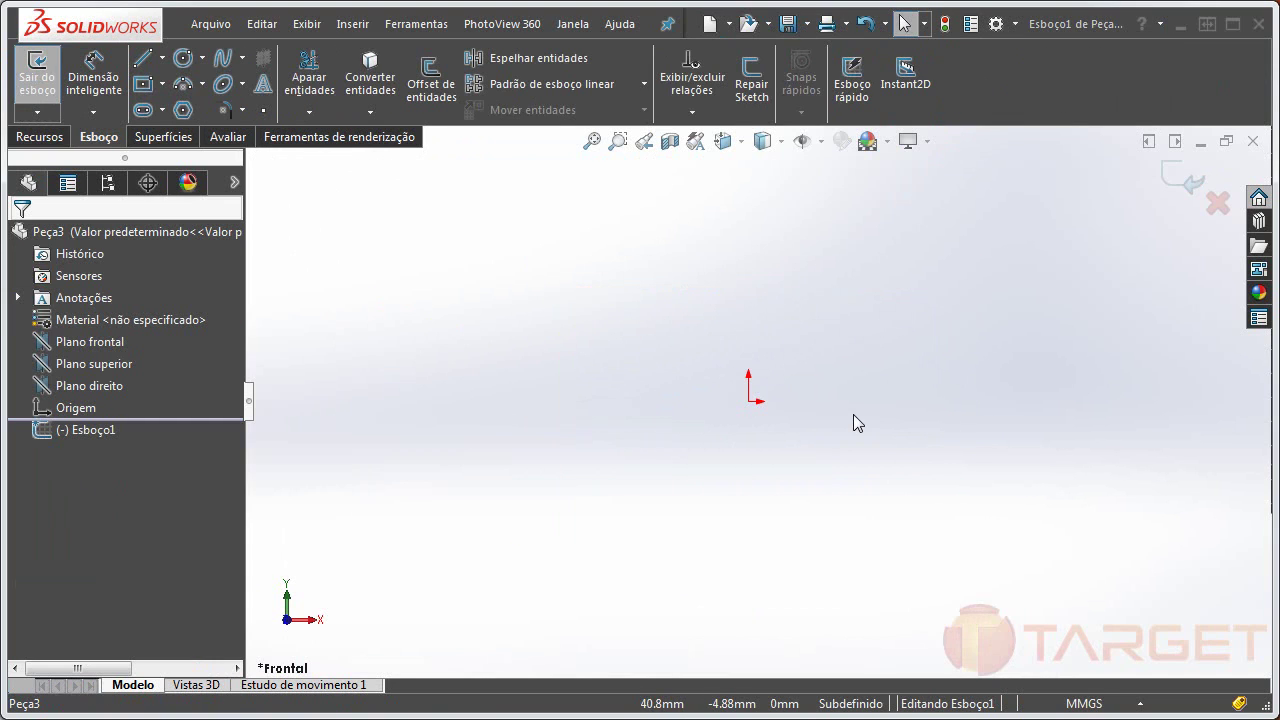
- Sketch a circle centred on the origin with a radius of about 37 mm
{"action": "right_click_drag", "start_coordinate": [843, 466], "coordinate": [925, 452]}
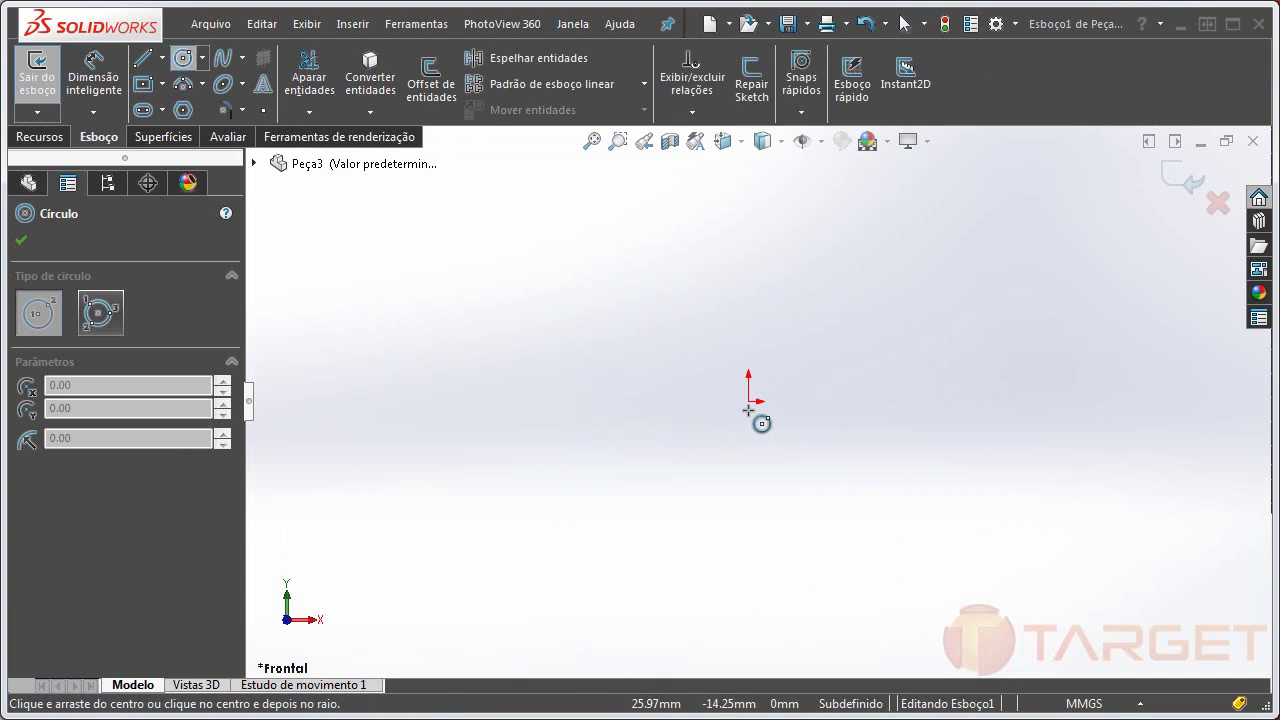
{"action": "left_click", "coordinate": [748, 401]}
{"action": "left_click", "coordinate": [823, 463]}
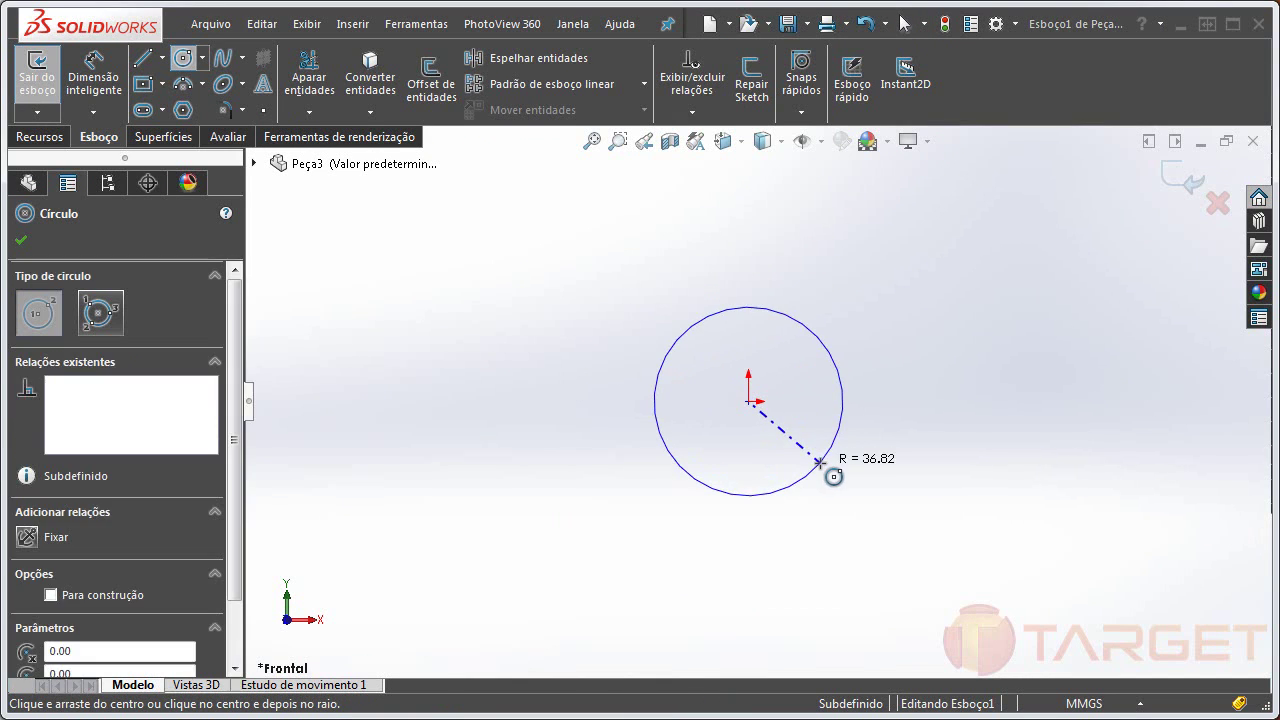
{"action": "key", "text": "Escape"}
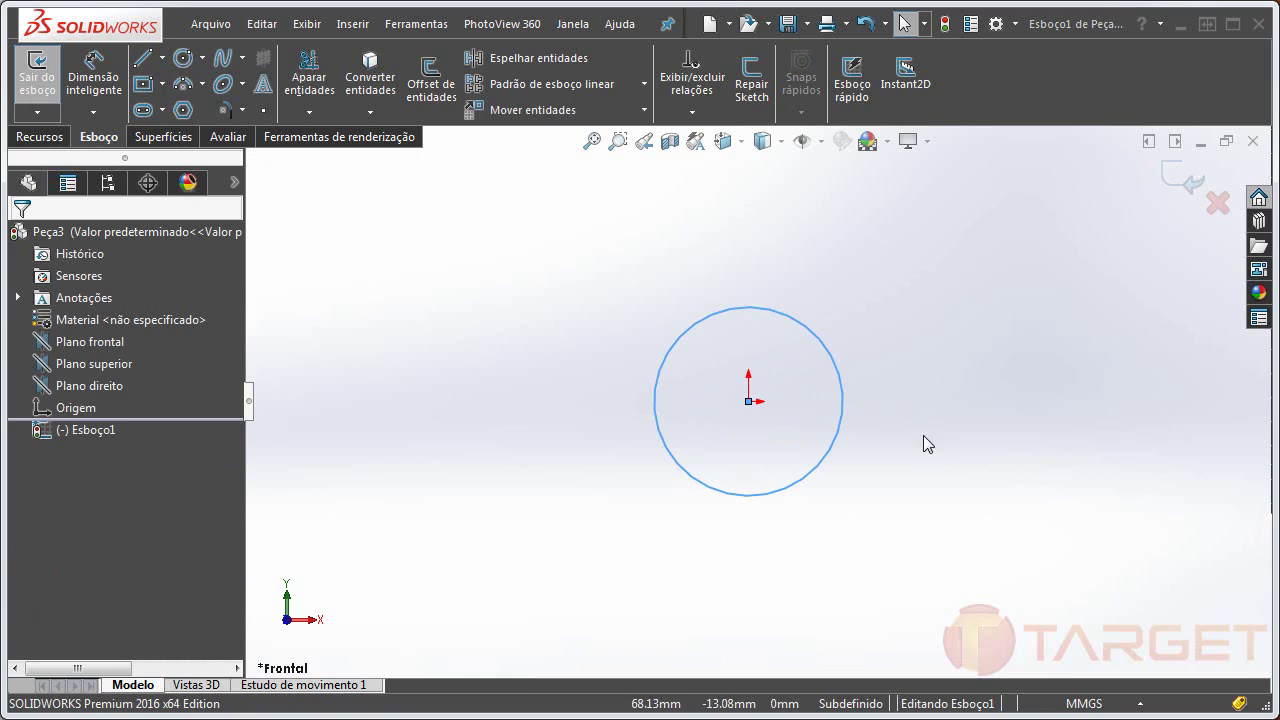
- Dimension the circle's diameter and set it to 2 mm
{"action": "right_click_drag", "start_coordinate": [923, 443], "coordinate": [923, 343]}
{"action": "left_click", "coordinate": [835, 366]}
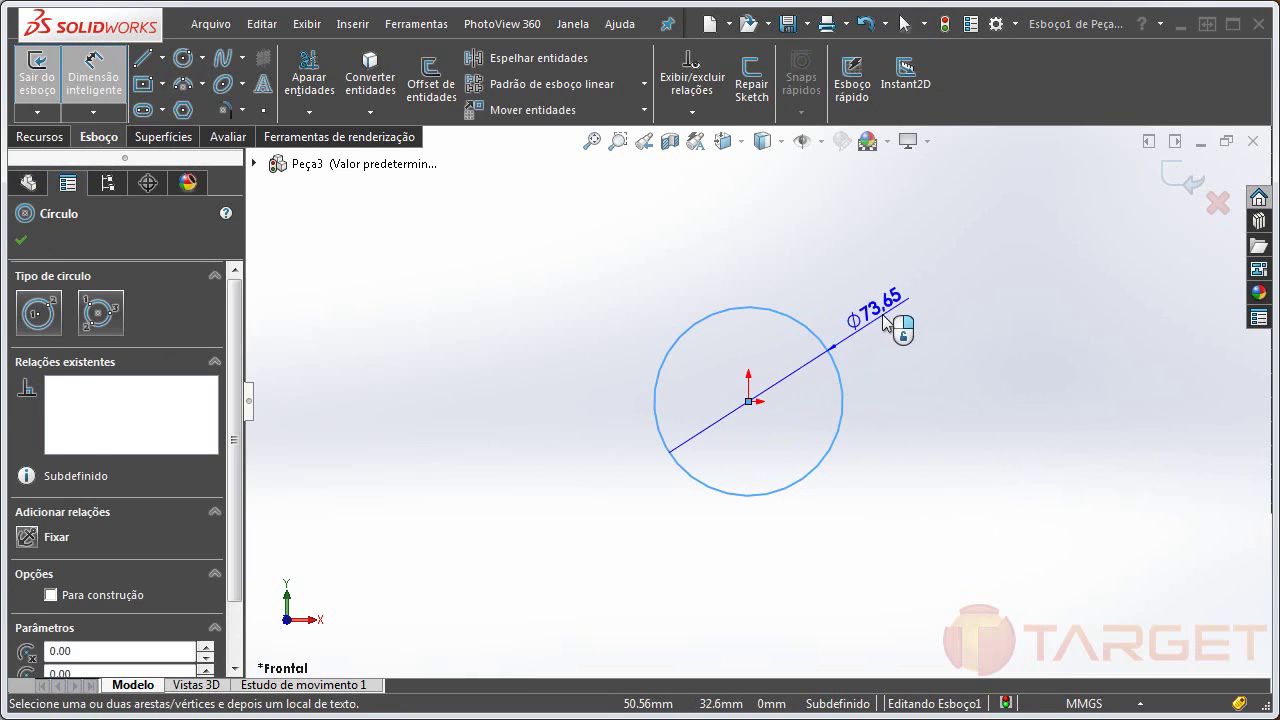
{"action": "left_click", "coordinate": [903, 321]}
{"action": "type", "text": "2"}
{"action": "key", "text": "Return"}
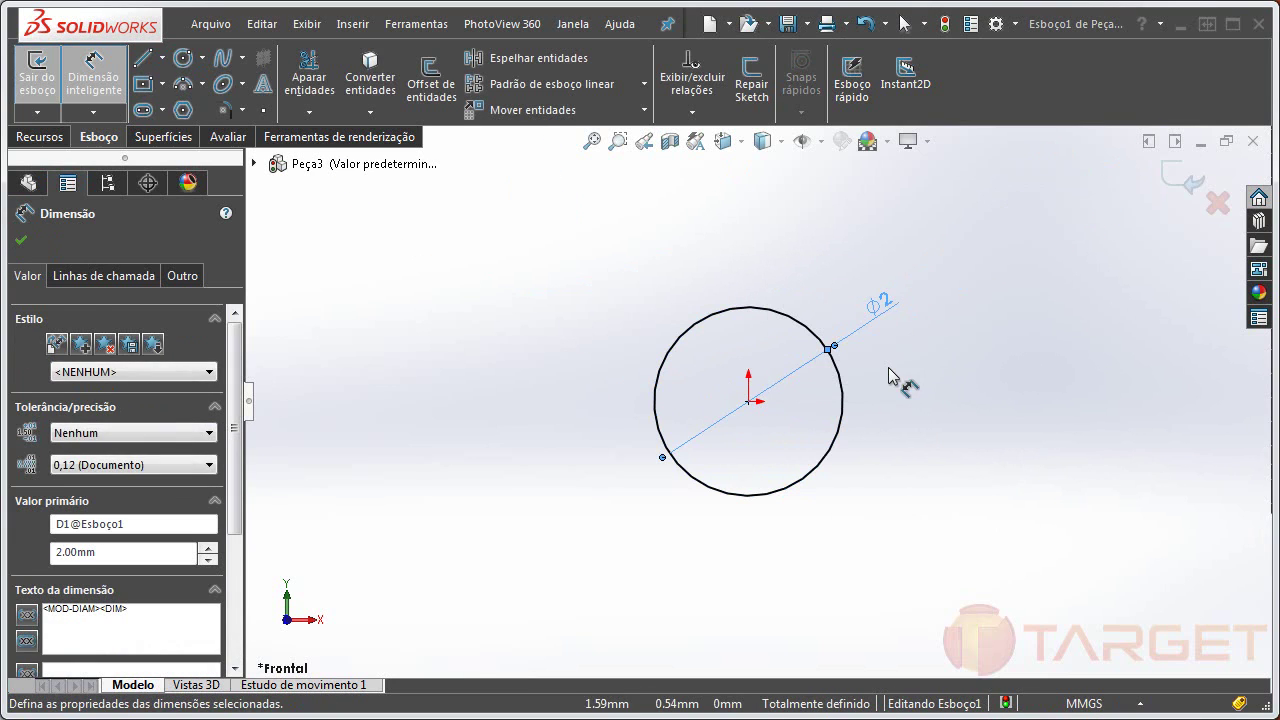
- Sketch a vertical construction line about 2.2 mm long upward from the origin
{"action": "right_click_drag", "start_coordinate": [929, 531], "coordinate": [776, 527]}
{"action": "left_click", "coordinate": [51, 467]}
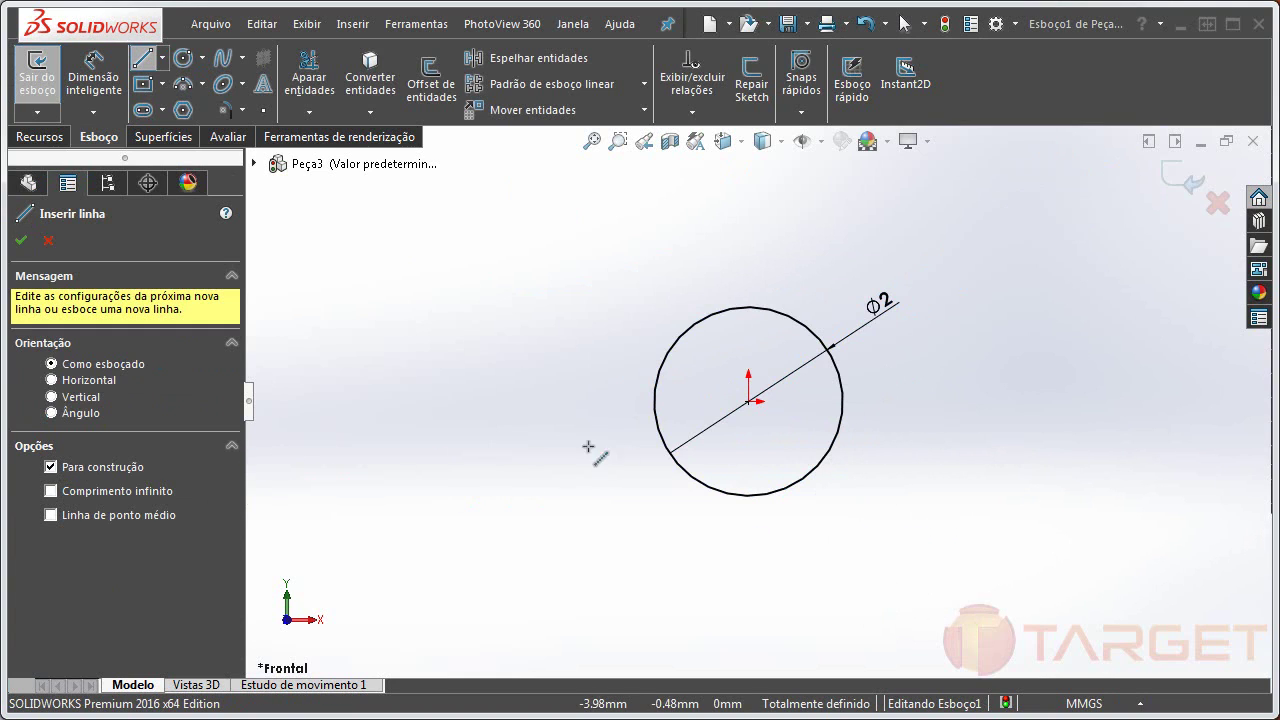
{"action": "left_click", "coordinate": [748, 401]}
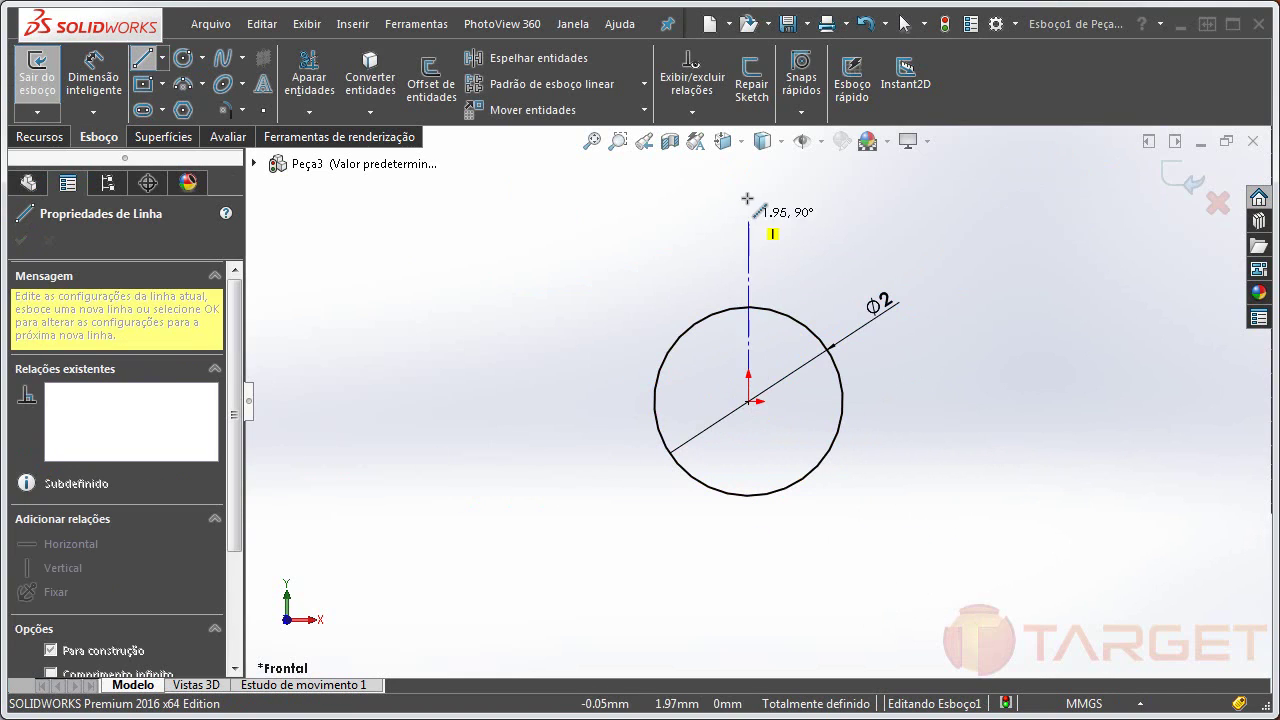
{"action": "left_click", "coordinate": [748, 190]}
{"action": "key", "text": "Escape"}
- Dimension the construction line from its upper endpoint to the origin as 10 mm and exit the sketch
{"action": "right_click_drag", "start_coordinate": [1004, 358], "coordinate": [998, 288]}
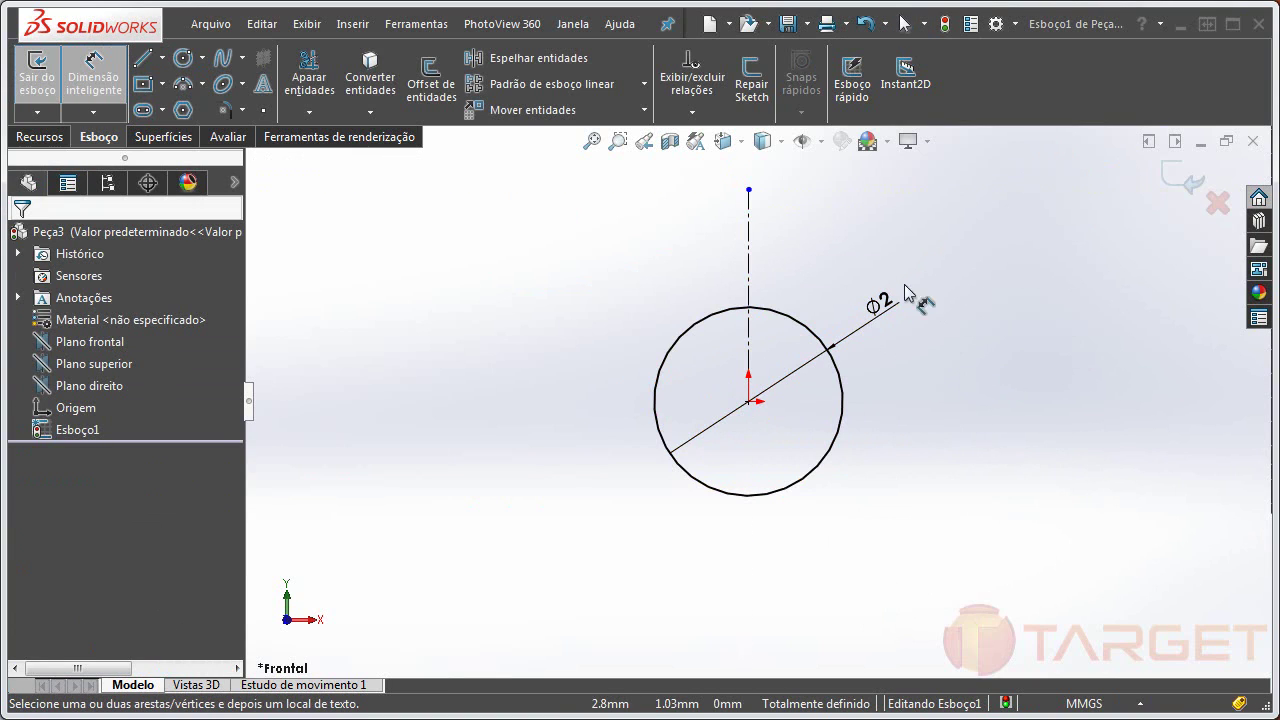
{"action": "left_click", "coordinate": [749, 190]}
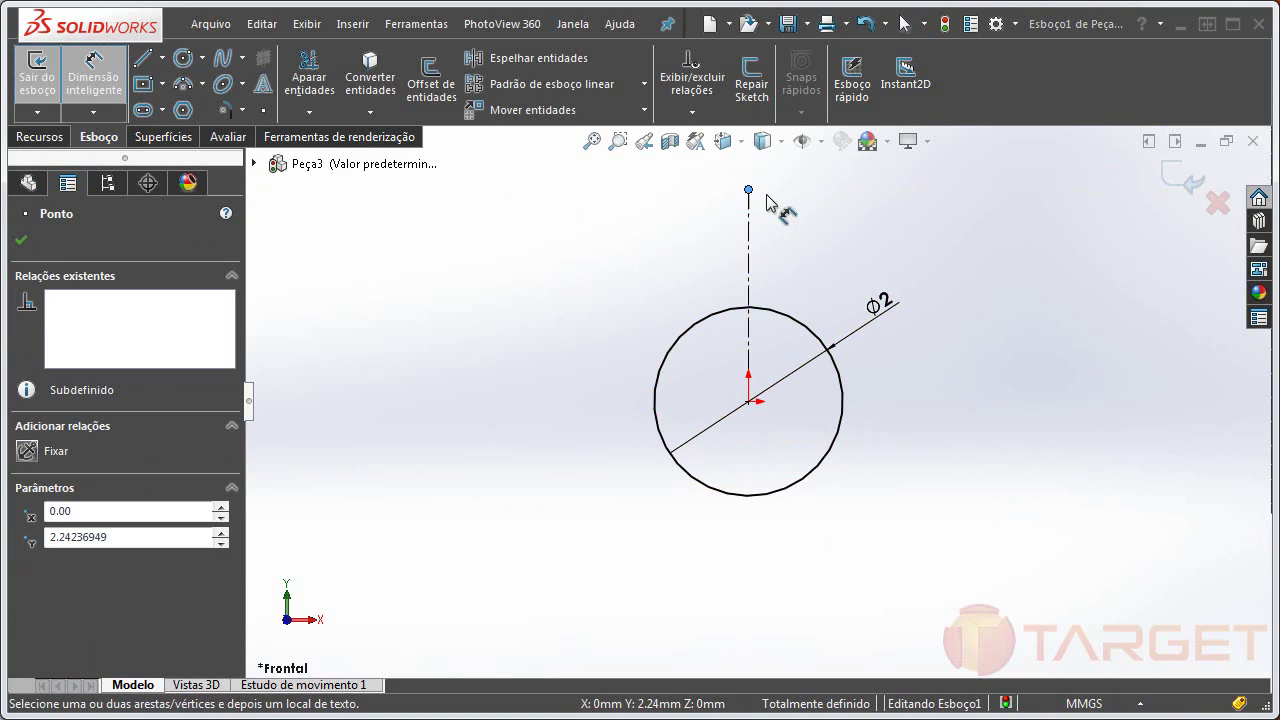
{"action": "left_click", "coordinate": [748, 401]}
{"action": "left_click", "coordinate": [958, 352]}
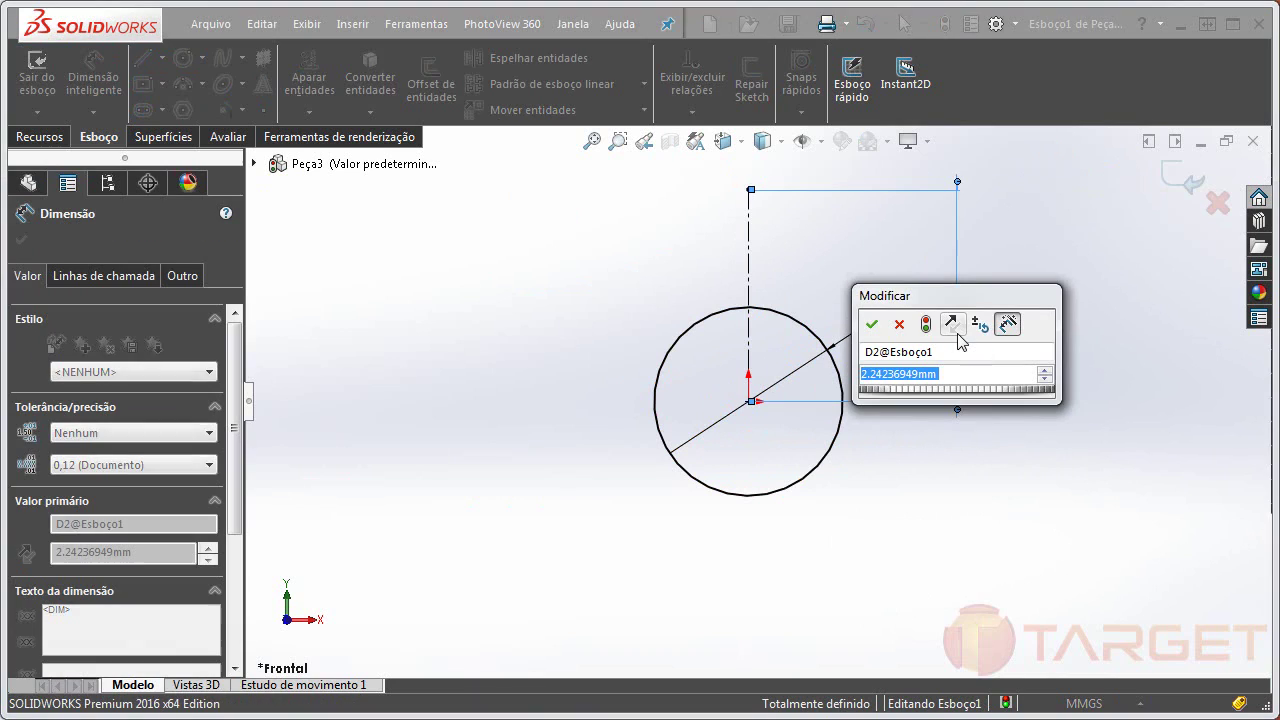
{"action": "type", "text": "10"}
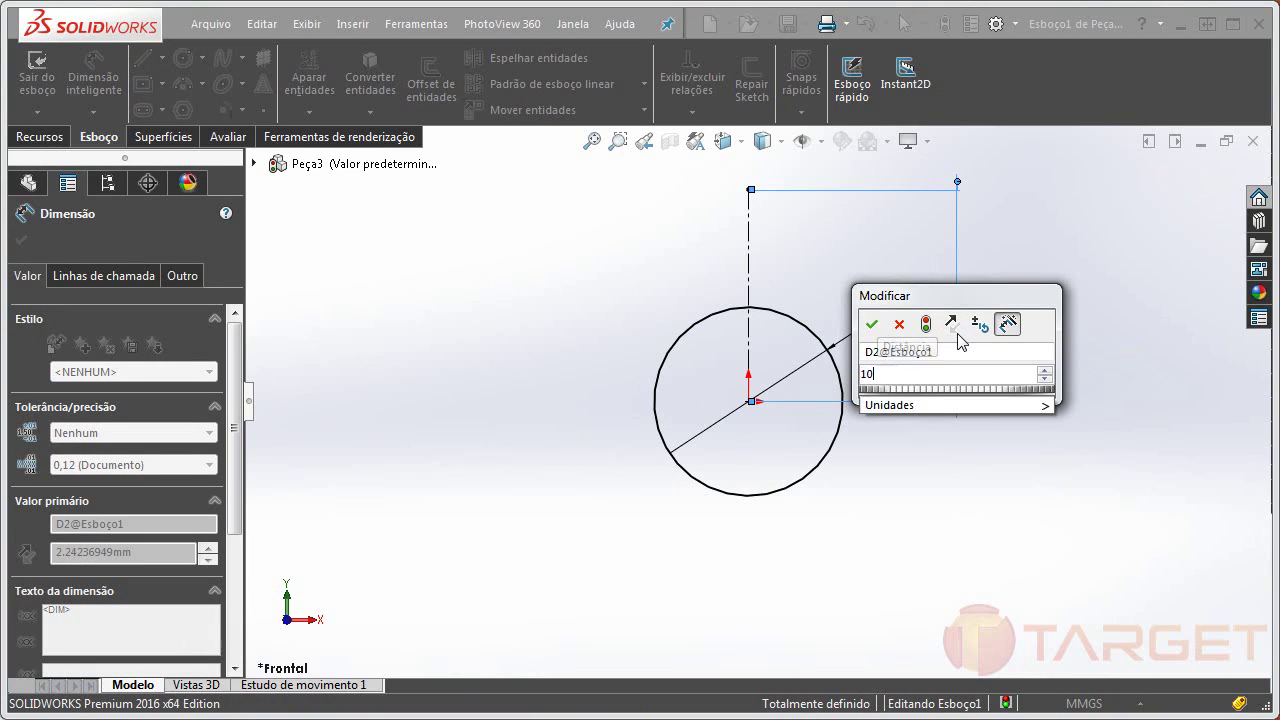
{"action": "left_click", "coordinate": [873, 325]}
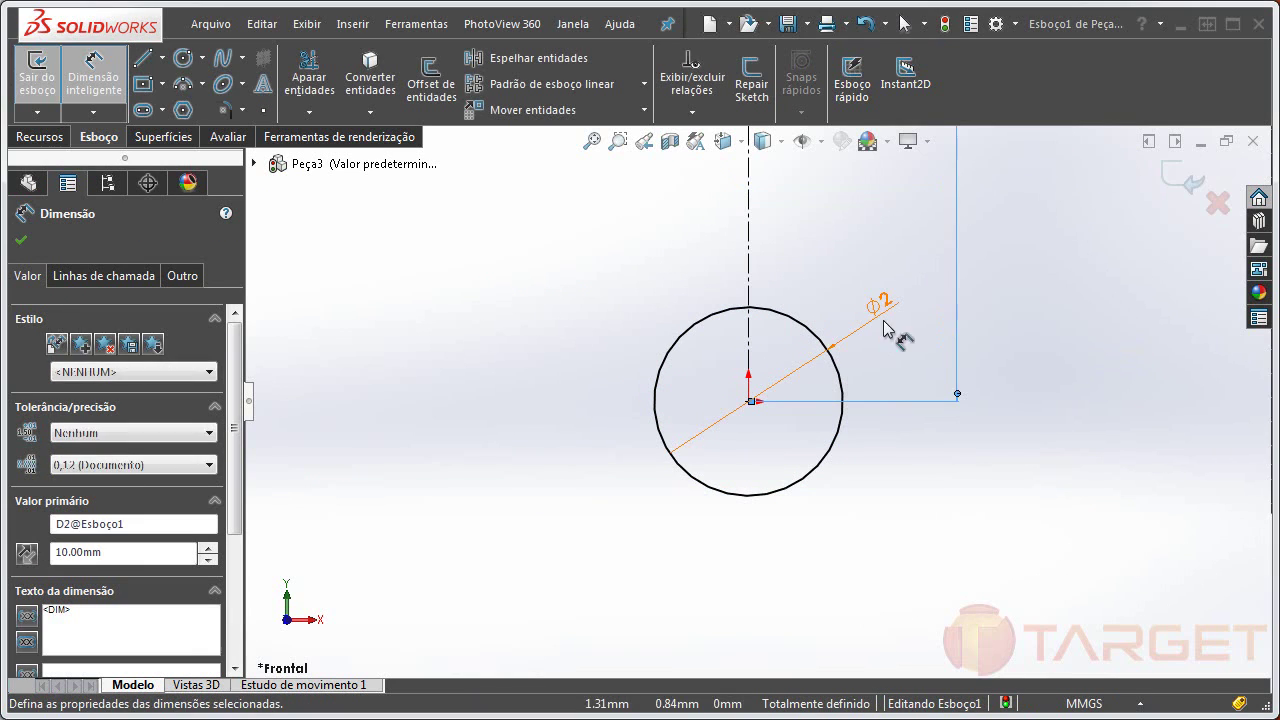
{"action": "key", "text": "Escape"}
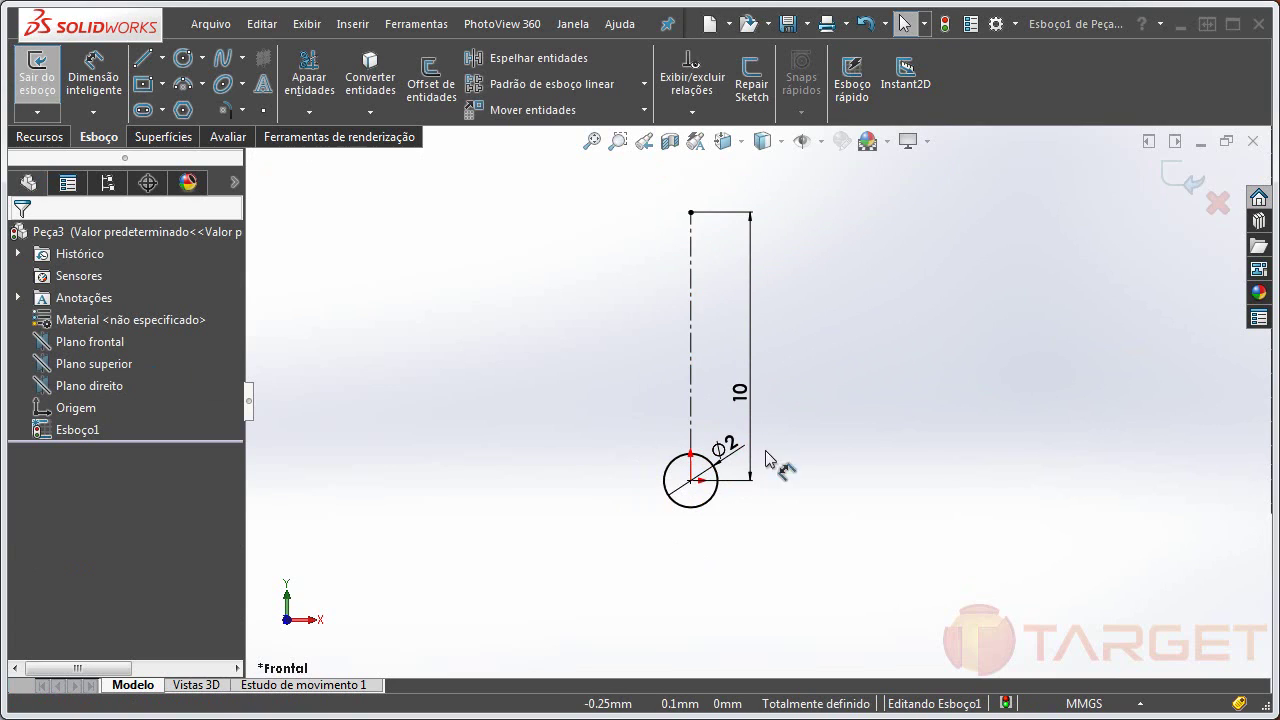
{"action": "left_click", "coordinate": [1170, 182]}
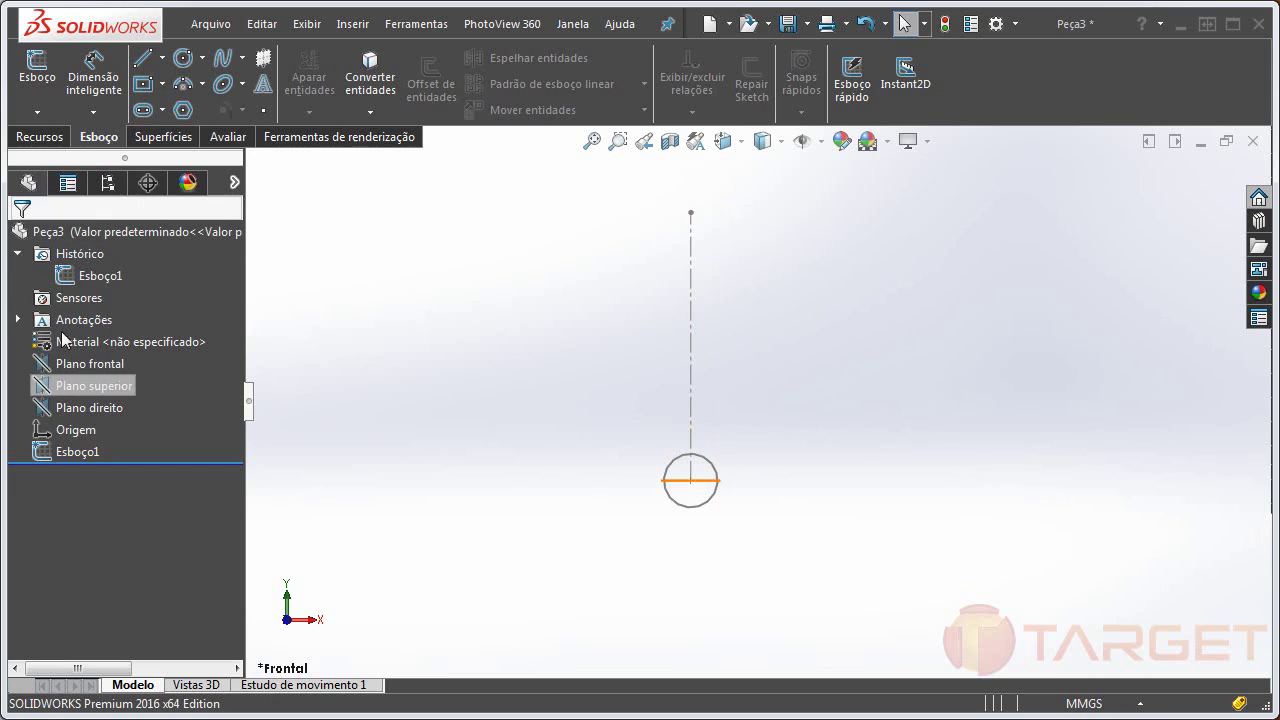
- Rename the part's default configuration as d-2
{"action": "left_click", "coordinate": [108, 184]}
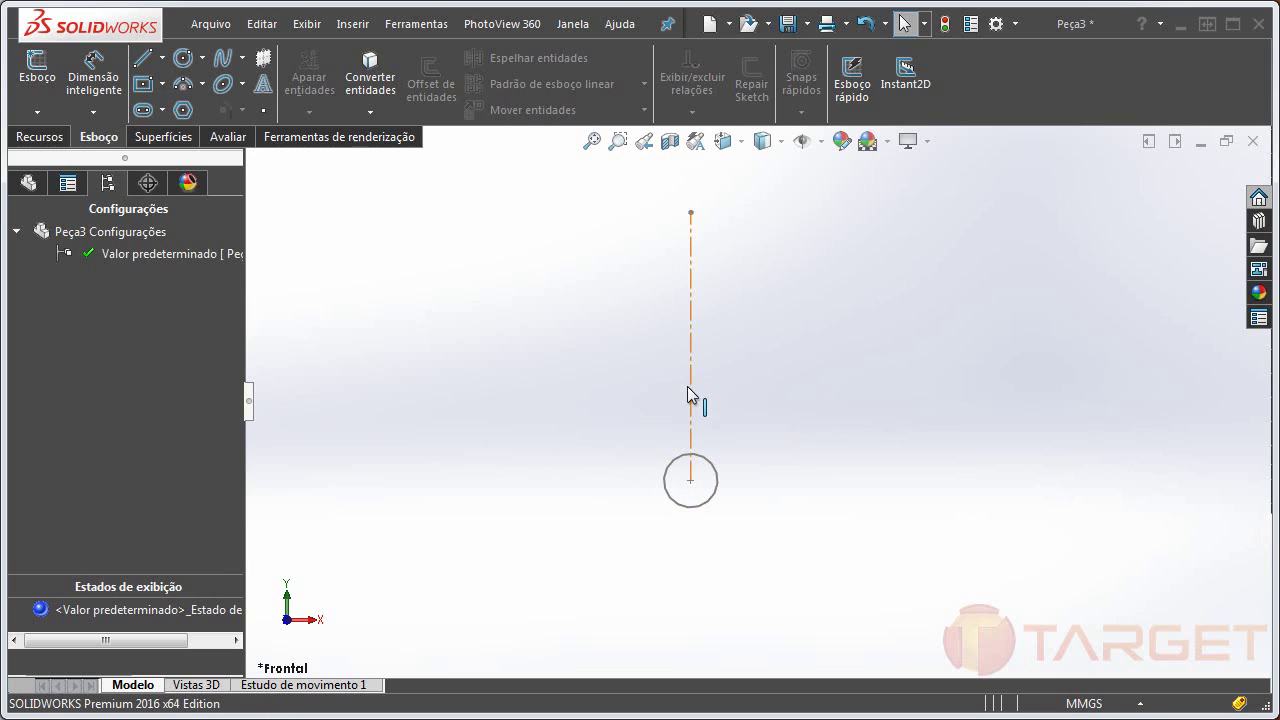
{"action": "left_click", "coordinate": [121, 251]}
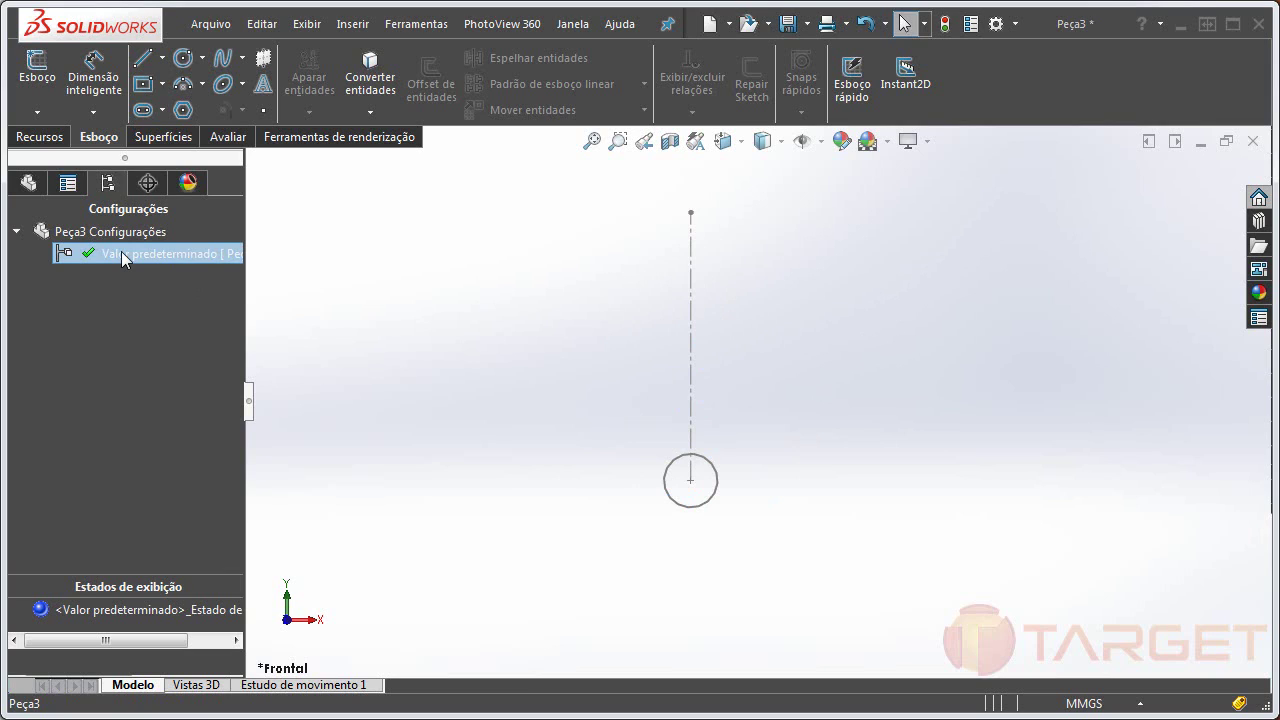
{"action": "left_click", "coordinate": [121, 251]}
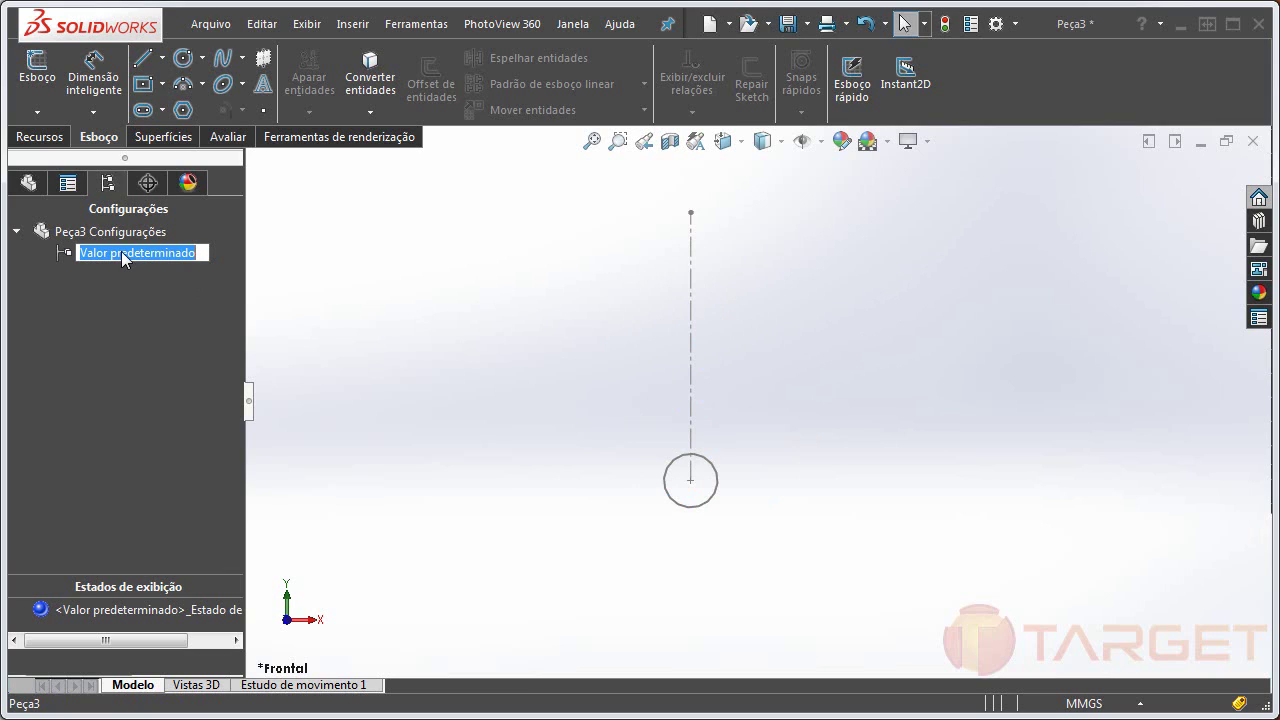
{"action": "type", "text": "d-2"}
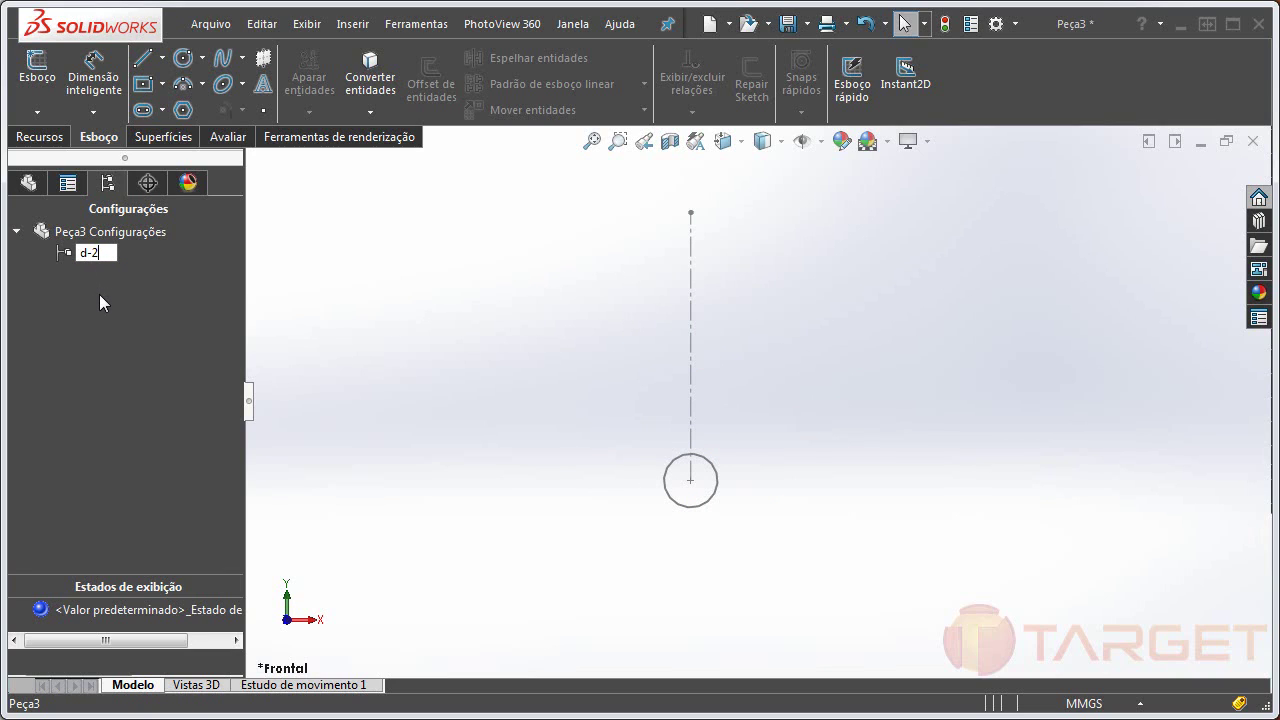
{"action": "key", "text": "Return"}
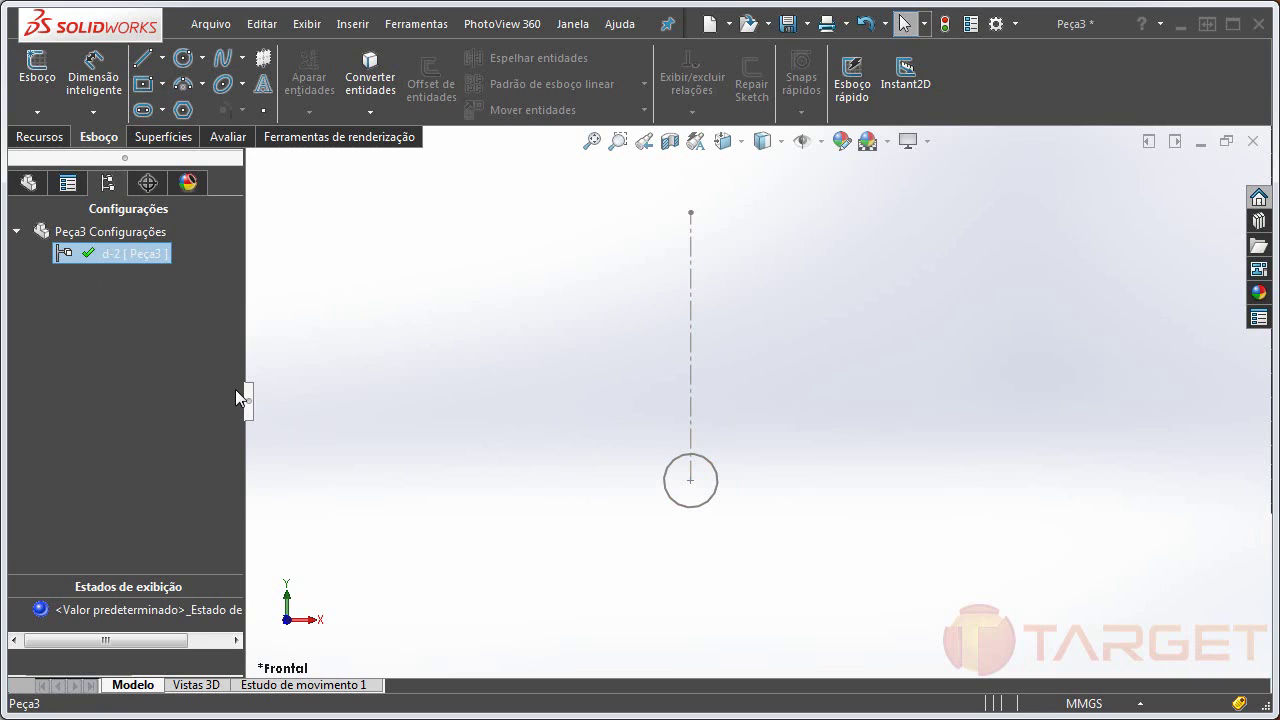
{"action": "right_click", "coordinate": [91, 233]}
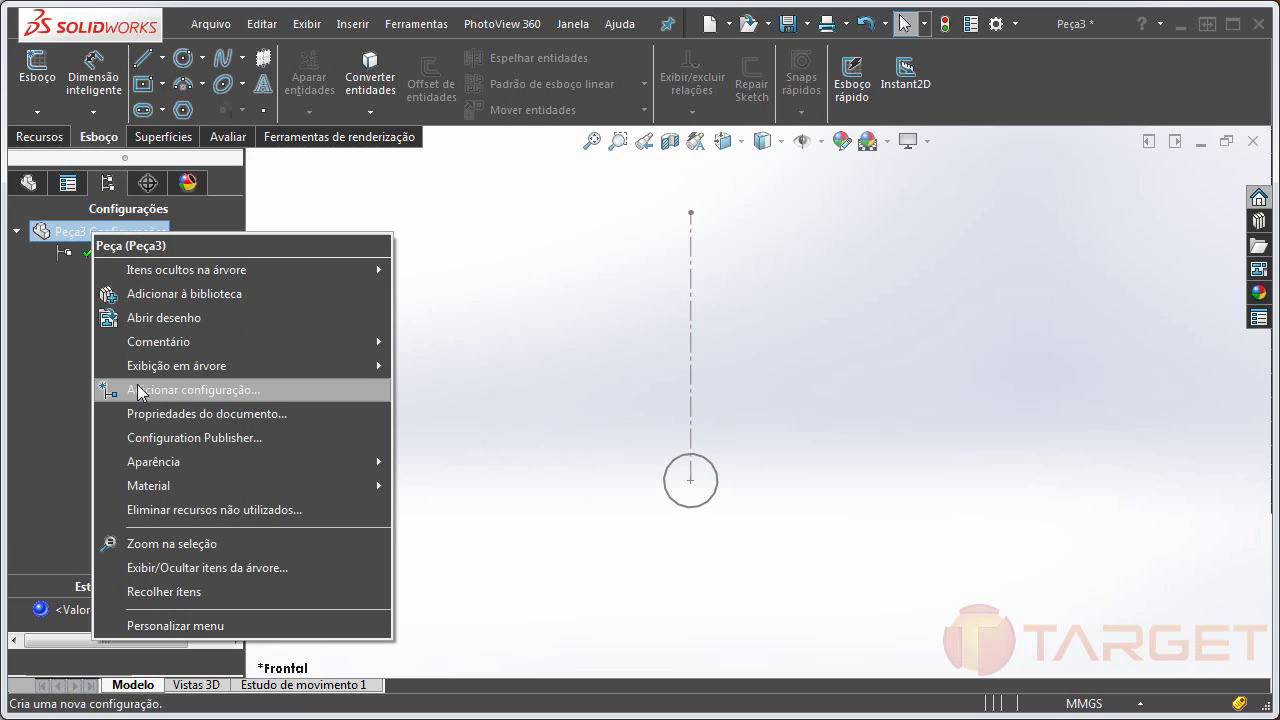
{"action": "left_click", "coordinate": [72, 373]}
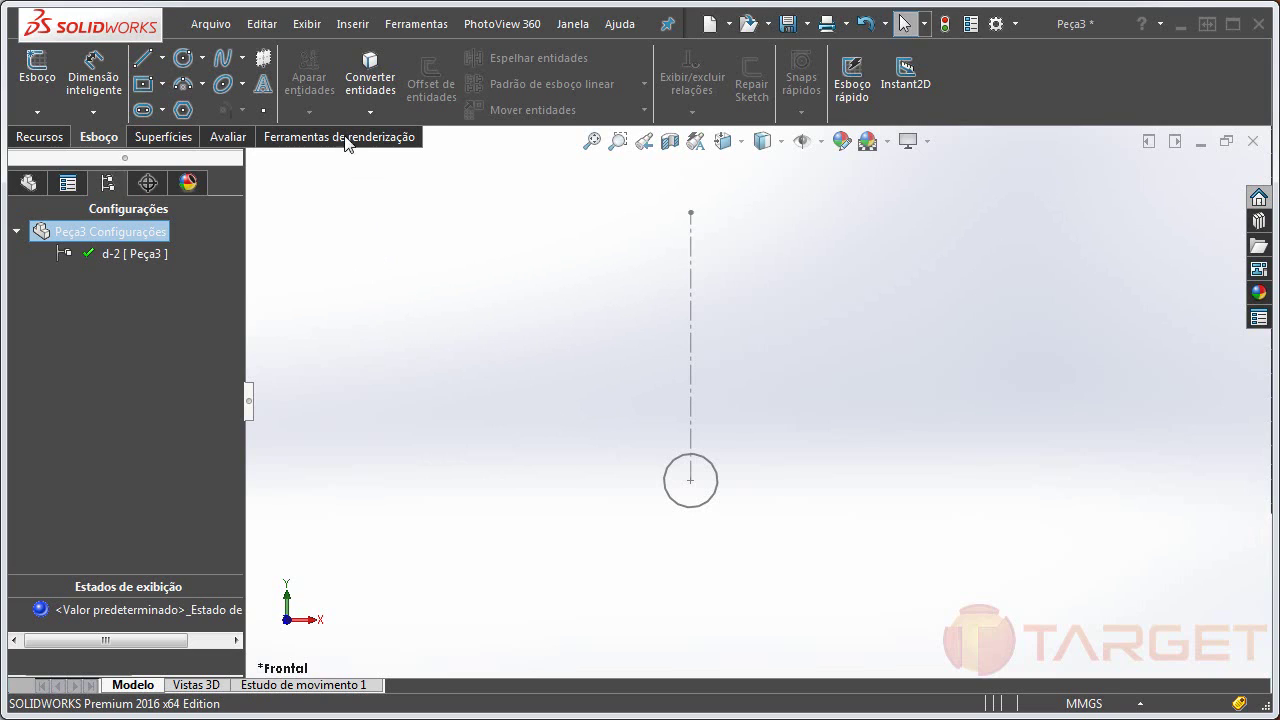
- Insert a design table into the part with its source set to automatic creation
{"action": "left_click", "coordinate": [355, 26]}
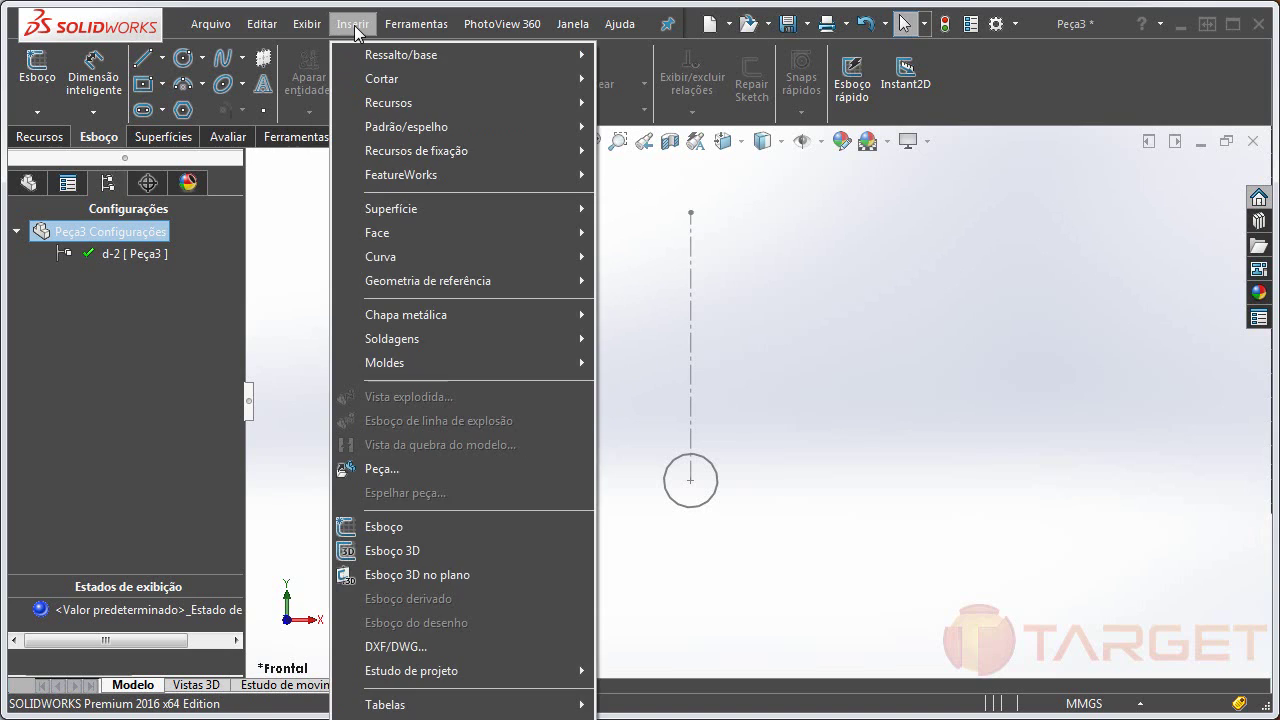
{"action": "mouse_move", "coordinate": [342, 32]}
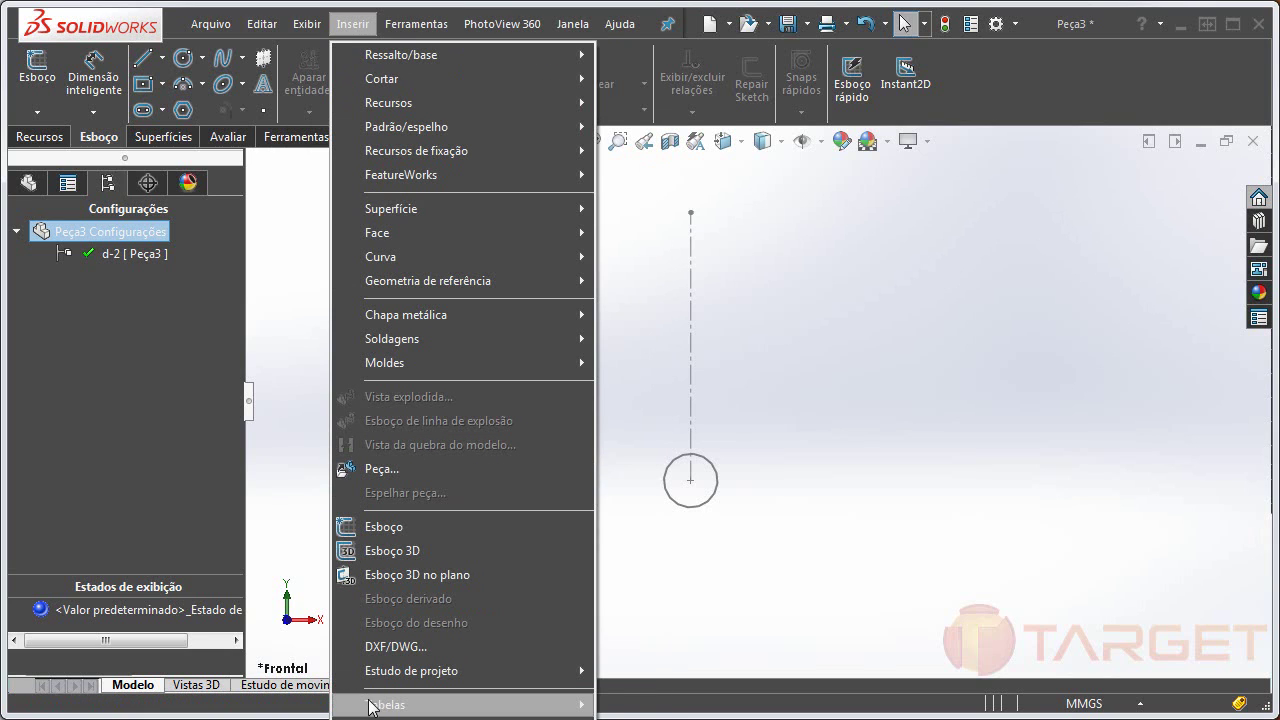
{"action": "mouse_move", "coordinate": [385, 704]}
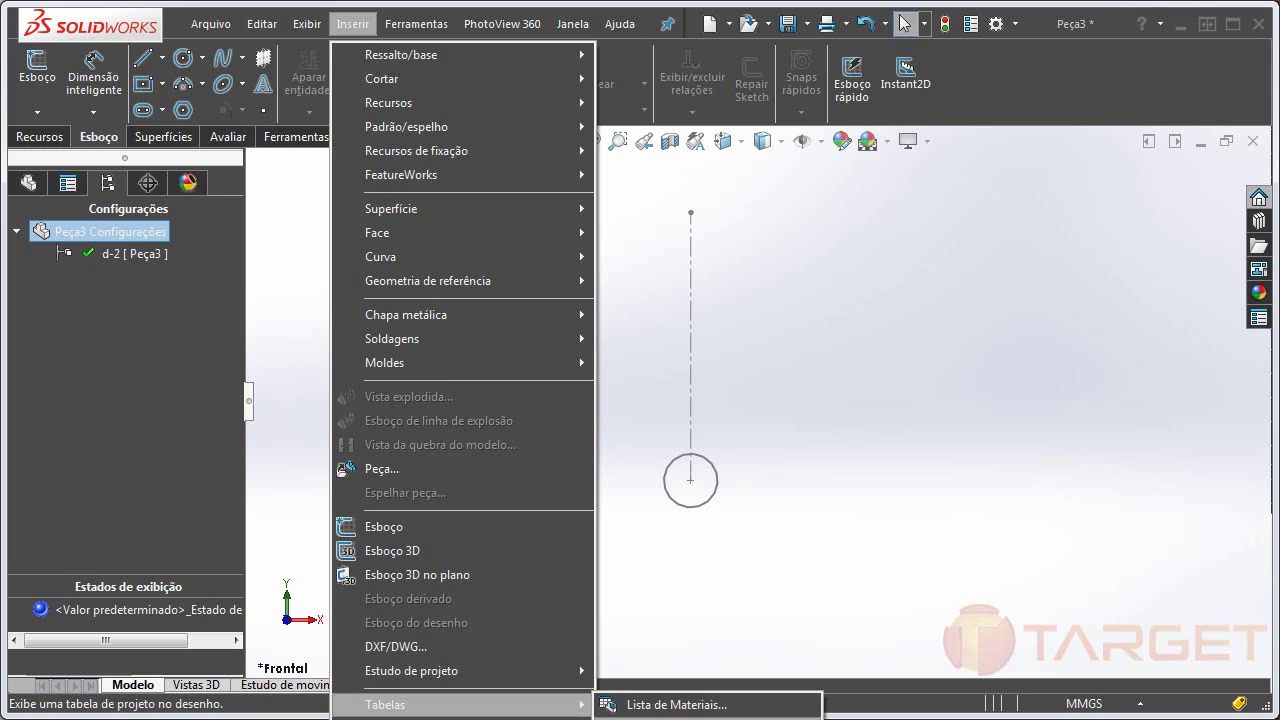
{"action": "left_click", "coordinate": [624, 718]}
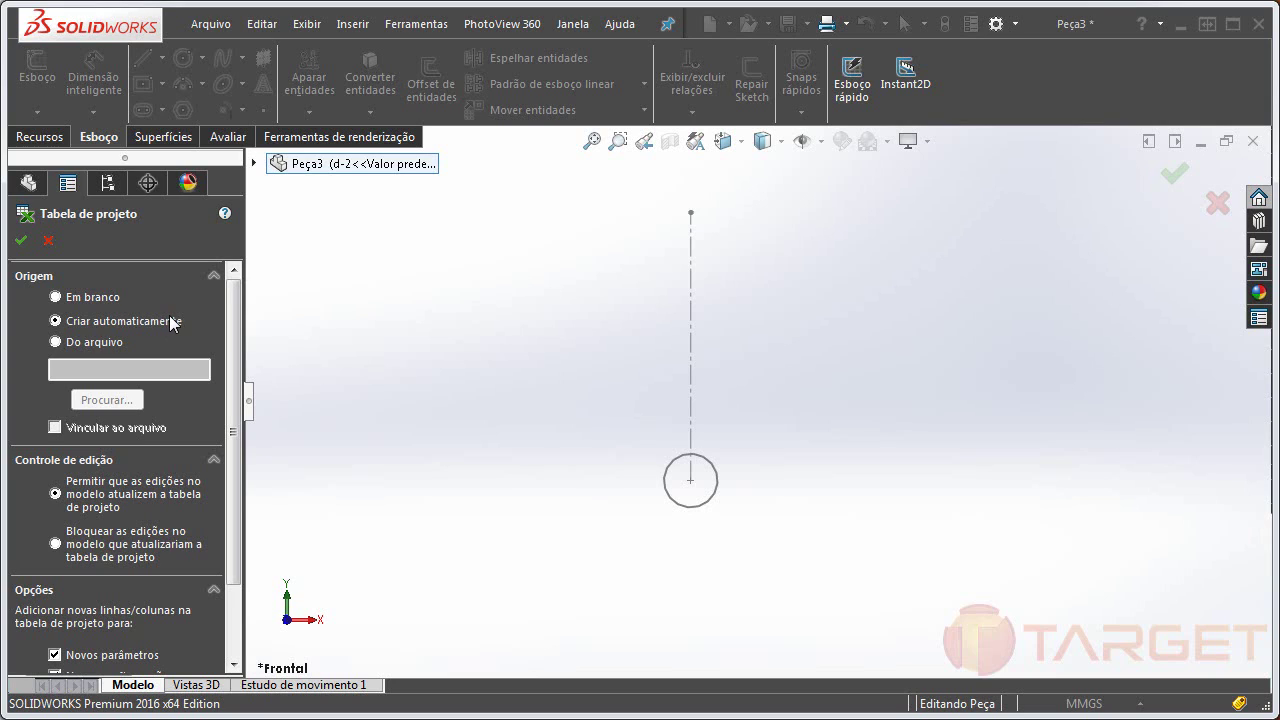
{"action": "left_click", "coordinate": [21, 243]}
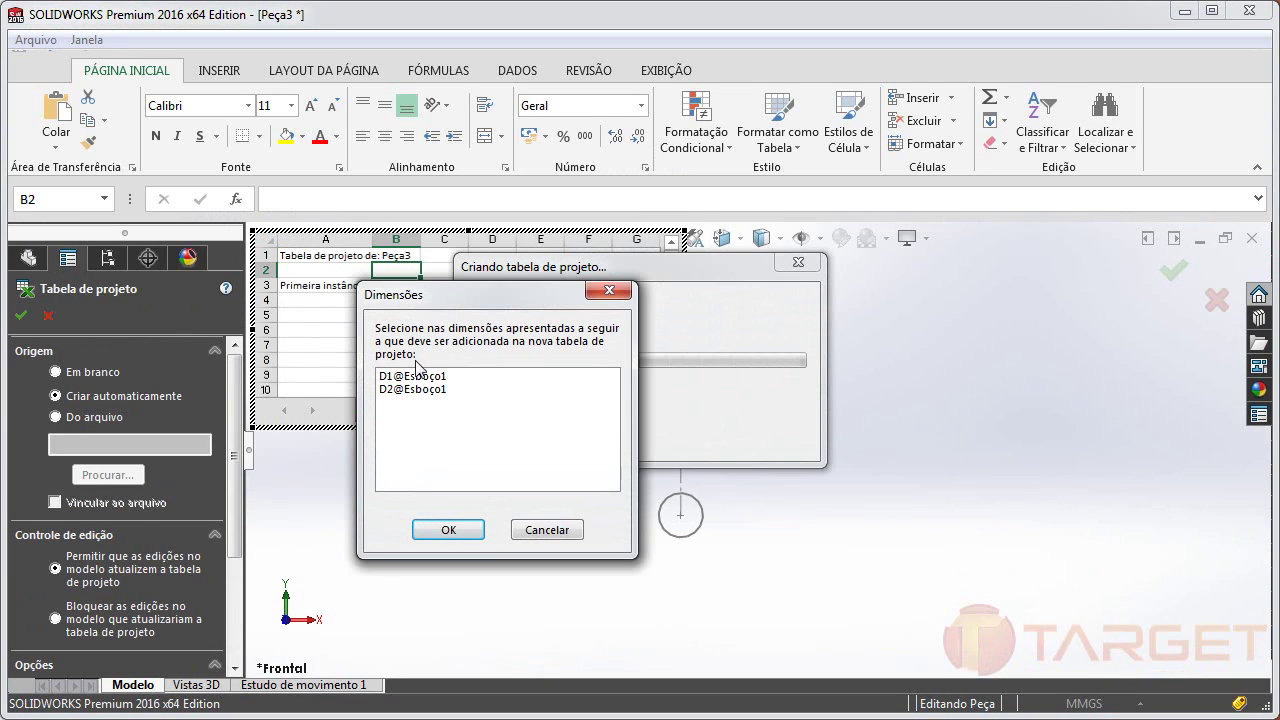
- Add both sketch dimensions, D1@Esboço1 and D2@Esboço1, to the new design table
{"action": "left_click_drag", "start_coordinate": [478, 307], "coordinate": [523, 325]}
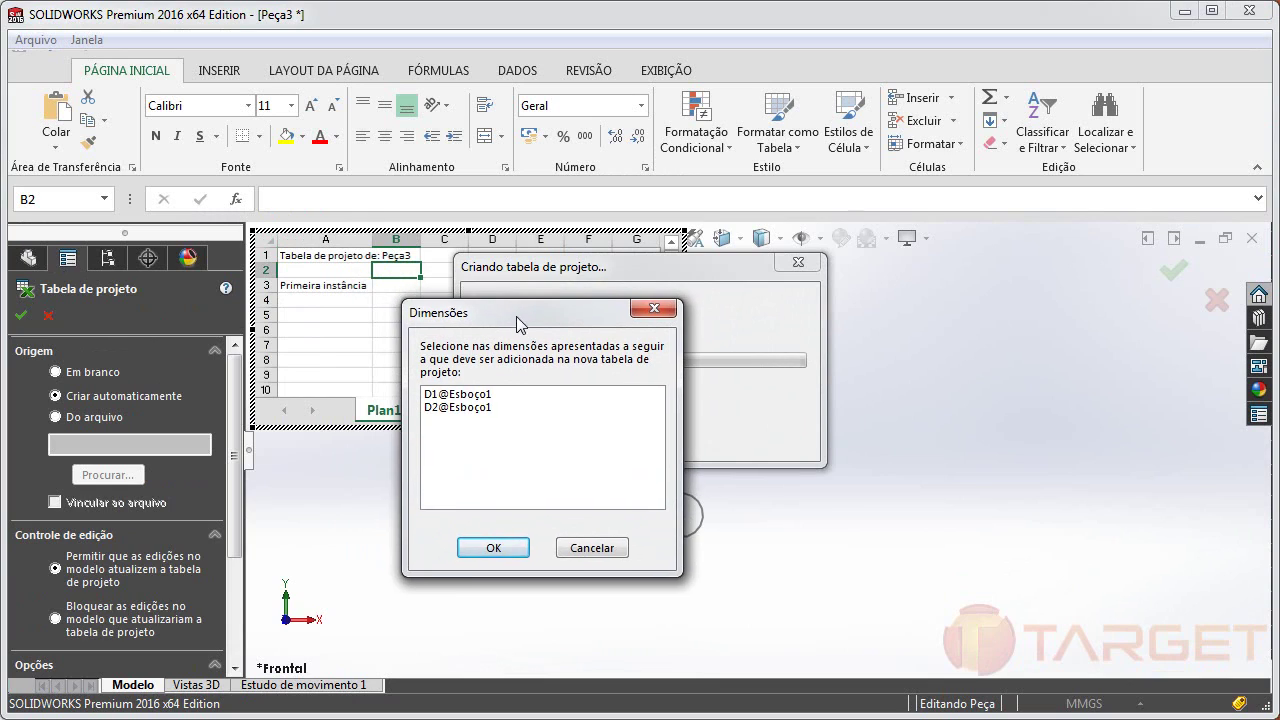
{"action": "left_click", "coordinate": [467, 396]}
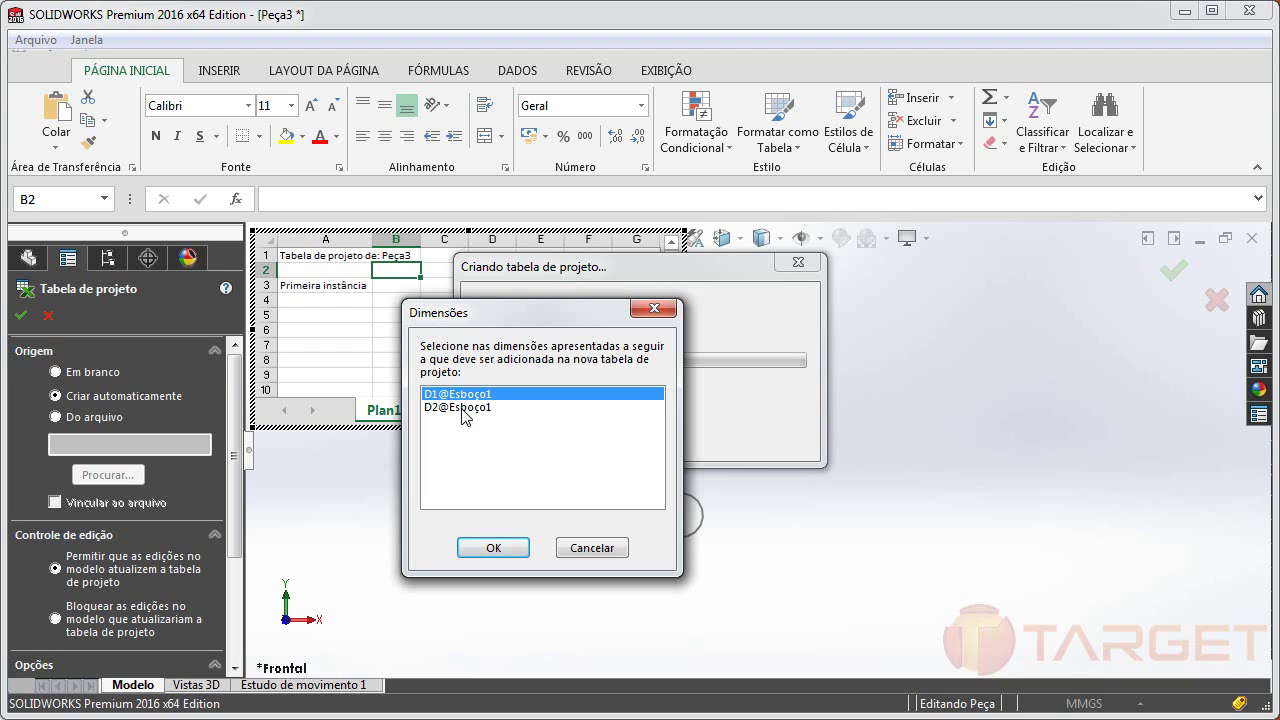
{"action": "left_click", "coordinate": [467, 408], "text": "shift"}
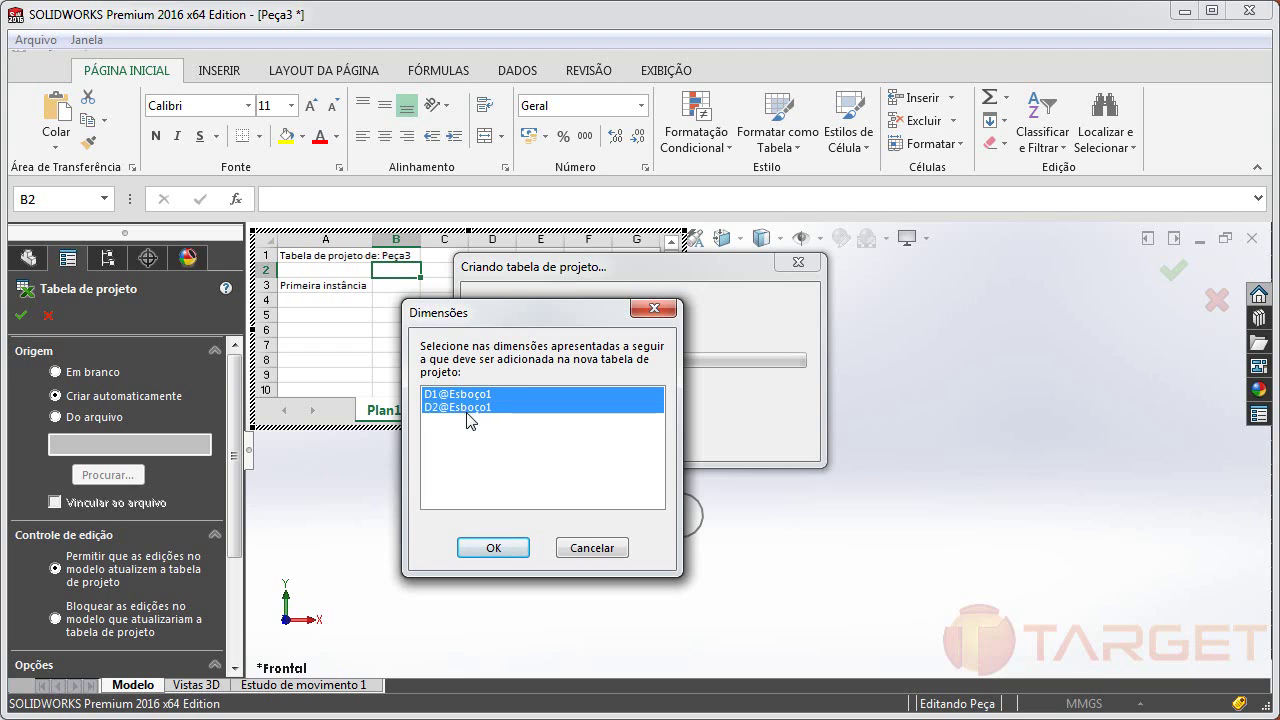
{"action": "left_click", "coordinate": [509, 553]}
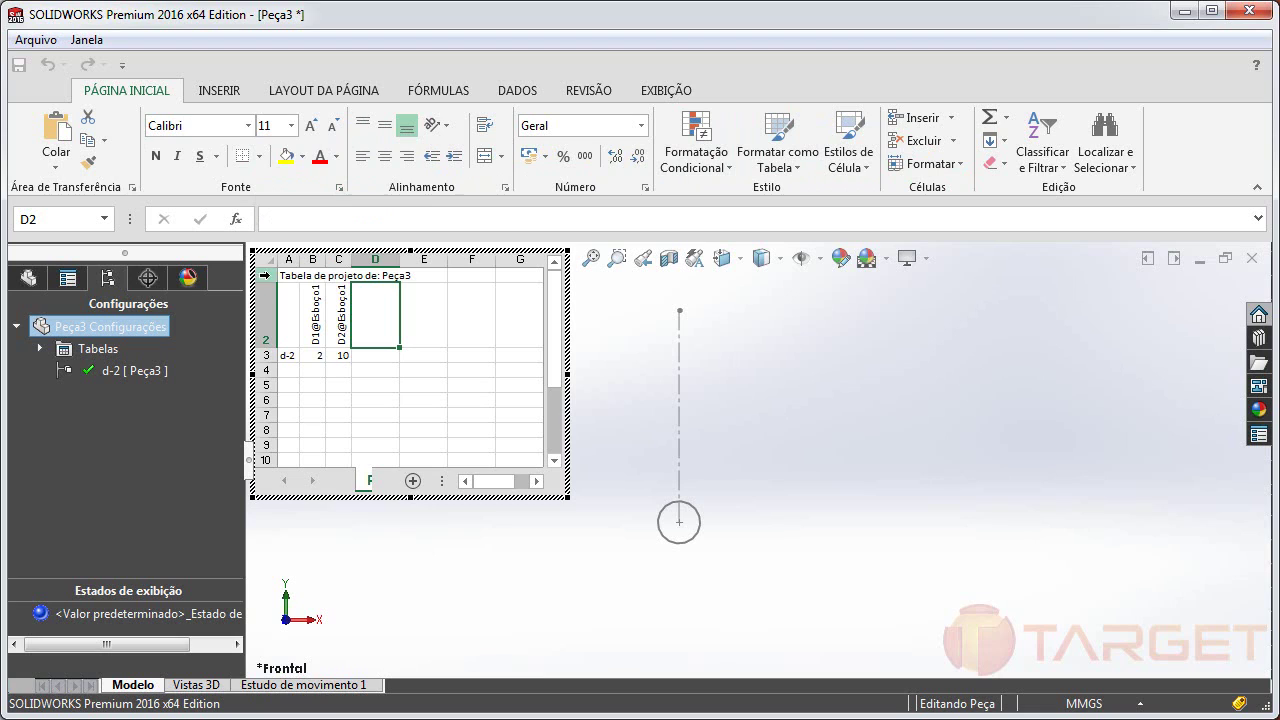
- Set the font size of the whole design table to 14 and widen column A
{"action": "left_click", "coordinate": [271, 259]}
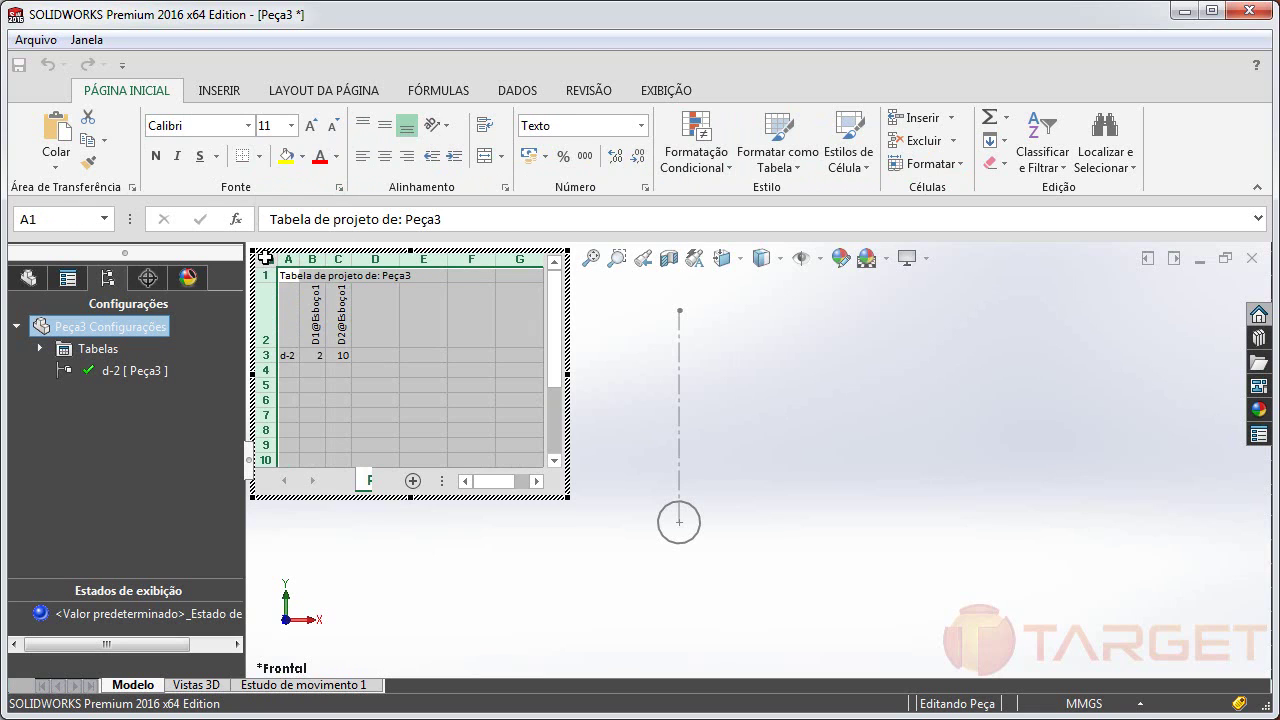
{"action": "left_click", "coordinate": [279, 118]}
{"action": "type", "text": "14"}
{"action": "key", "text": "Return"}
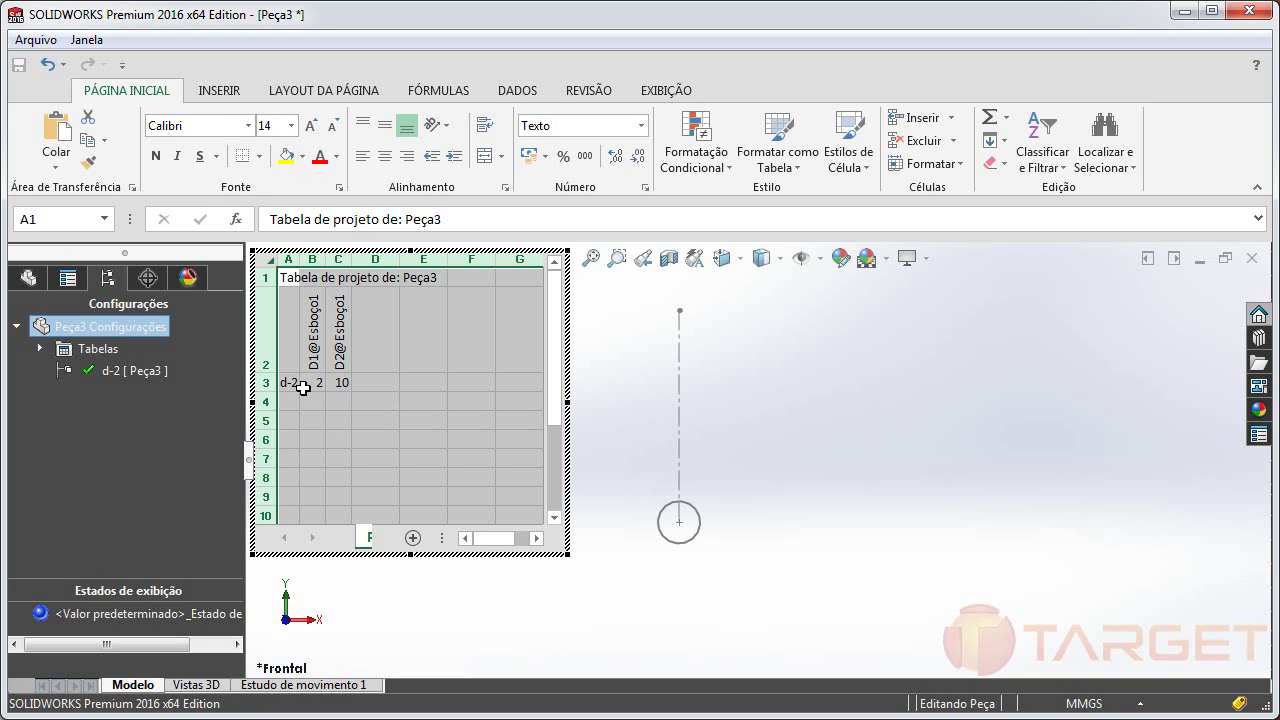
{"action": "left_click", "coordinate": [304, 386]}
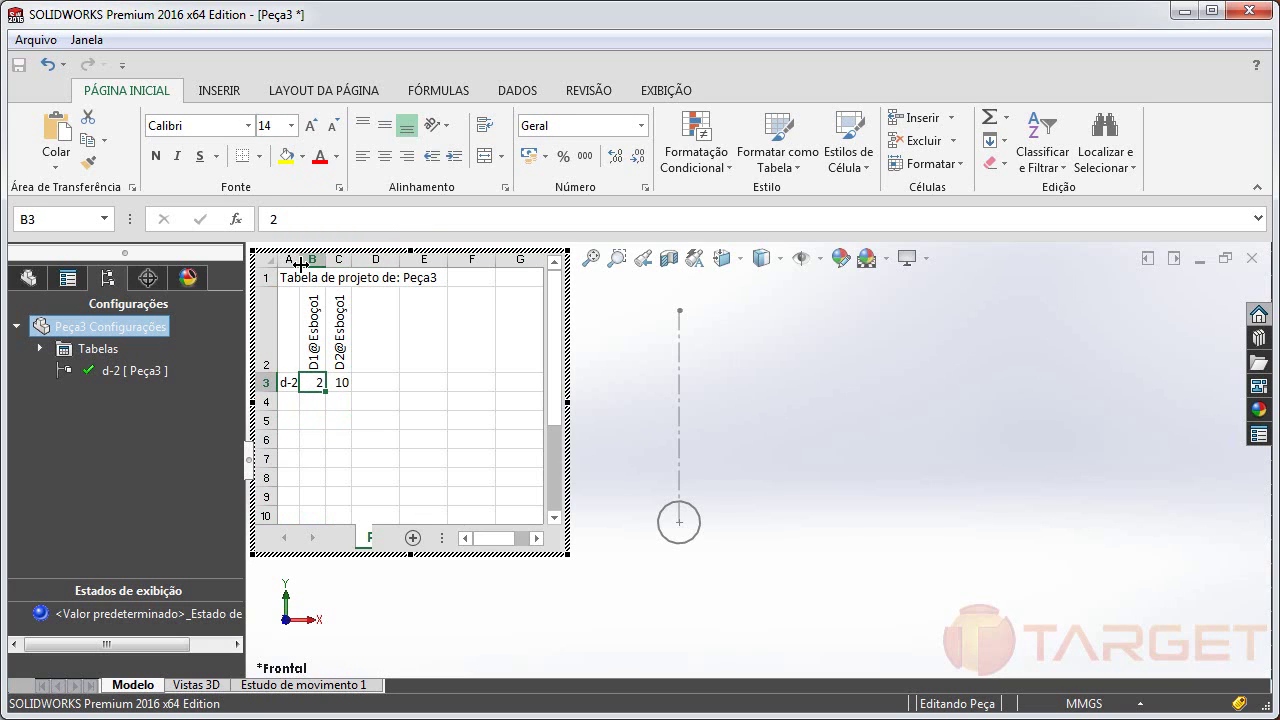
{"action": "left_click_drag", "start_coordinate": [300, 264], "coordinate": [321, 264]}
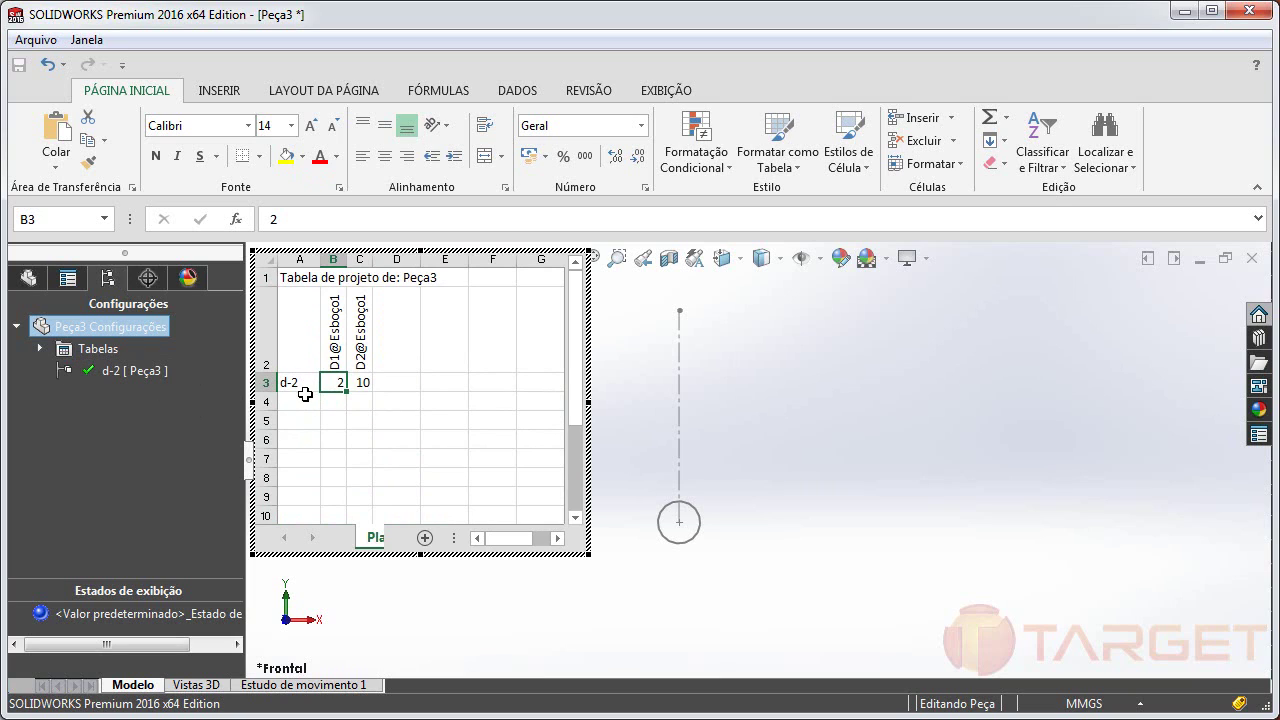
- Add the configuration names d-4, d-5, d-6, d-8 and d-10 below d-2 in cells A4 to A8
{"action": "left_click", "coordinate": [291, 399]}
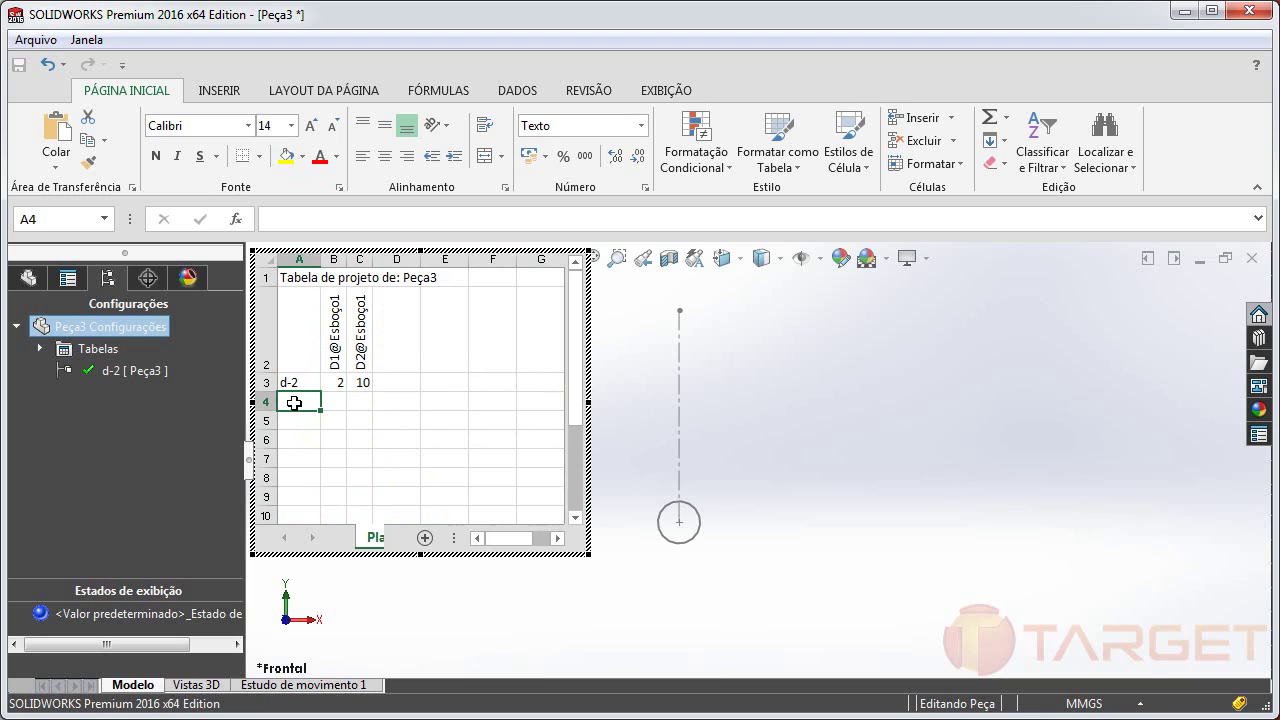
{"action": "type", "text": "d-2"}
{"action": "key", "text": "Return"}
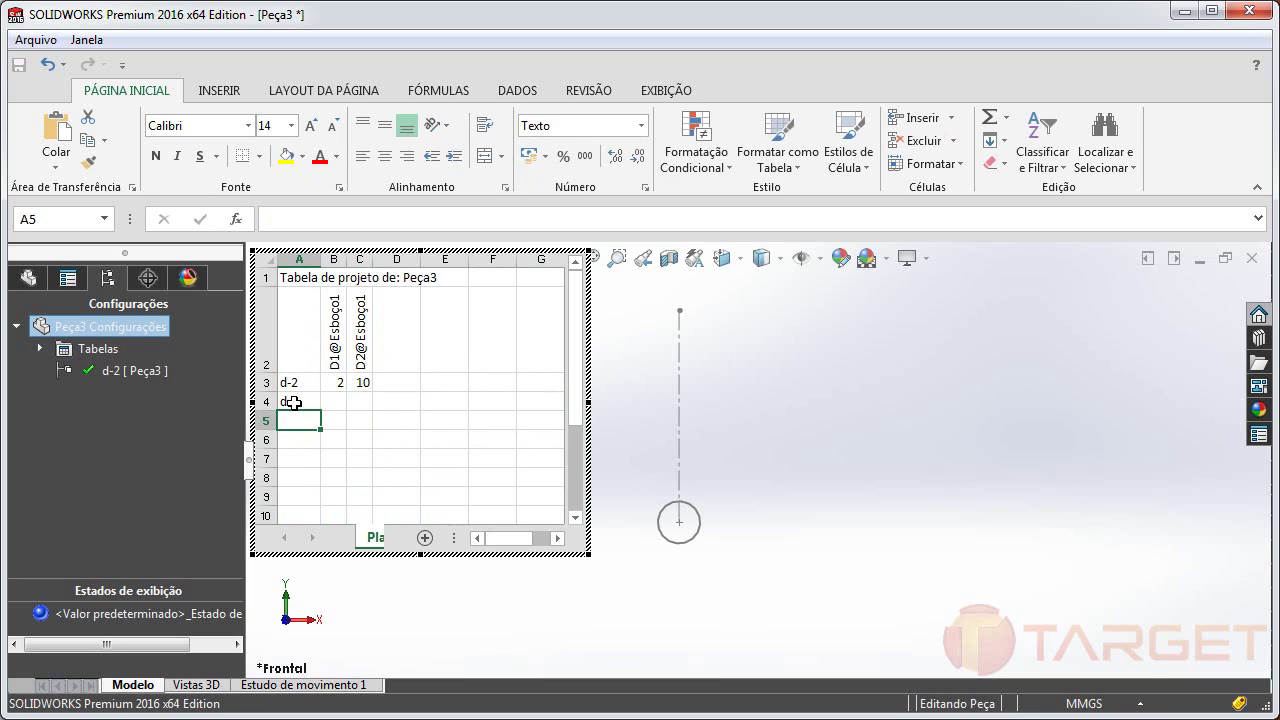
{"action": "type", "text": "d"}
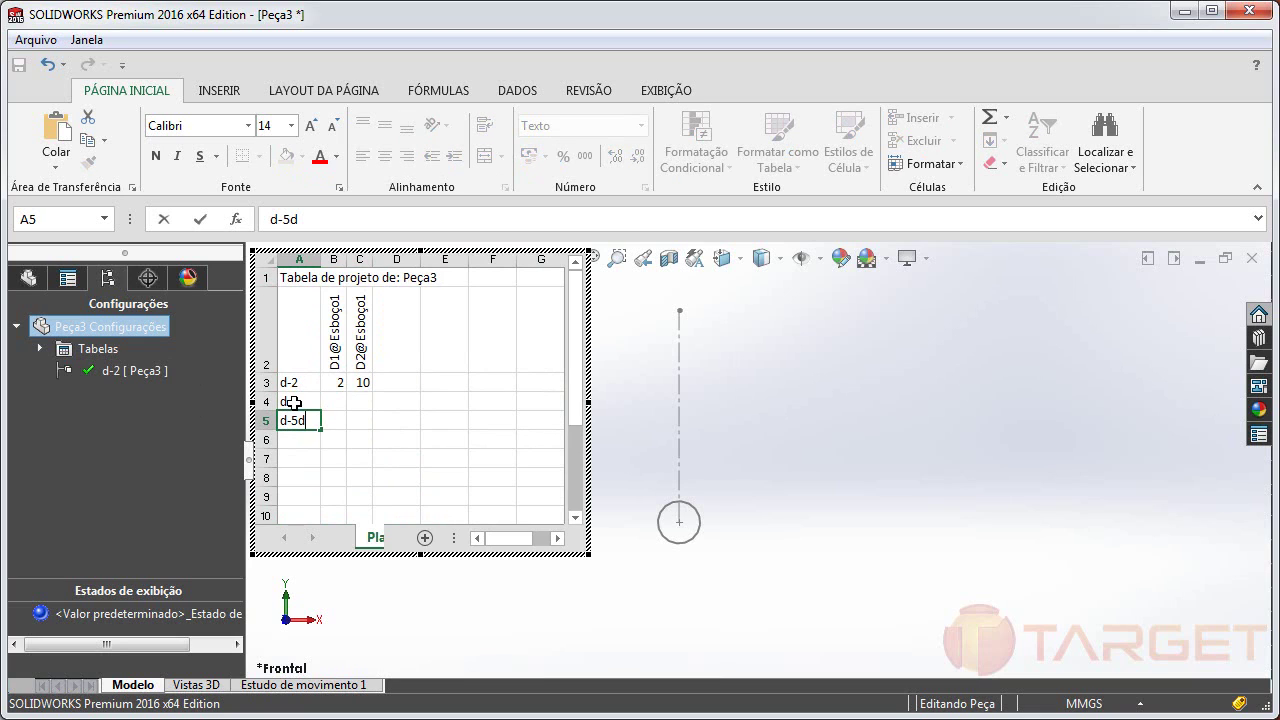
{"action": "type", "text": "-5"}
{"action": "key", "text": "Return"}
{"action": "type", "text": "d-"}
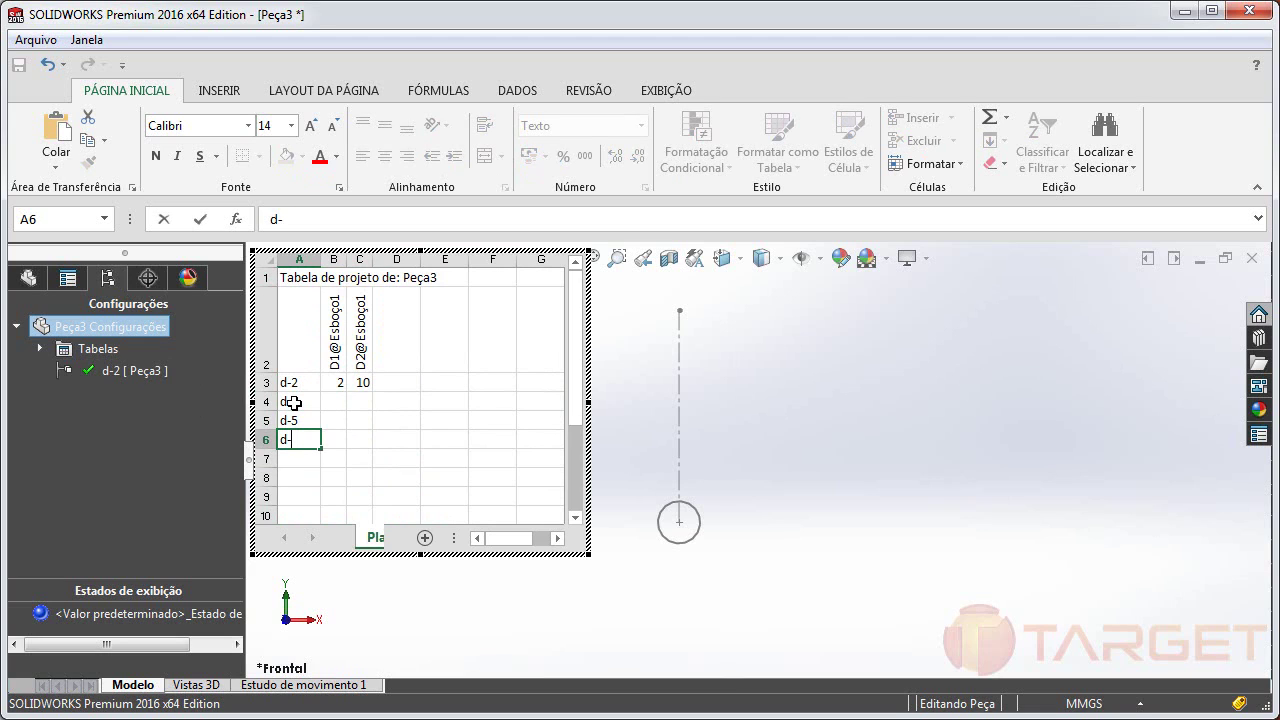
{"action": "type", "text": "6"}
{"action": "key", "text": "Return"}
{"action": "type", "text": "d-"}
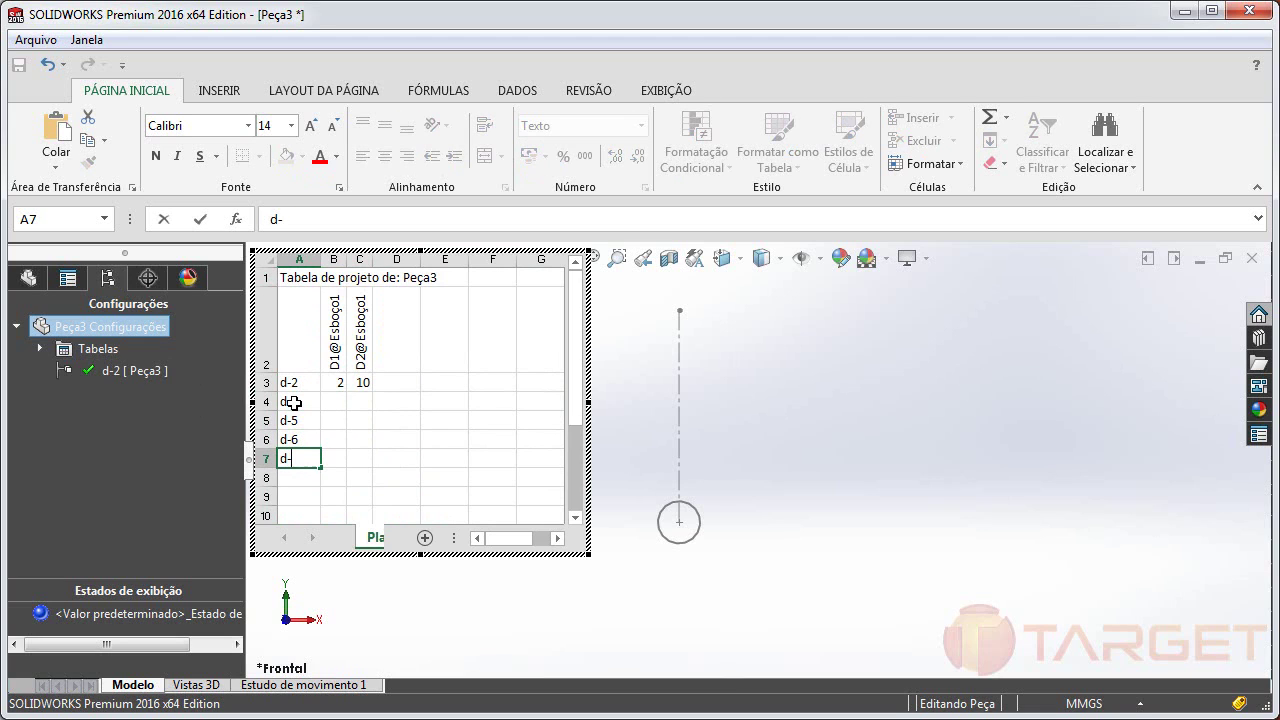
{"action": "type", "text": "8"}
{"action": "key", "text": "Return"}
{"action": "type", "text": "d-10"}
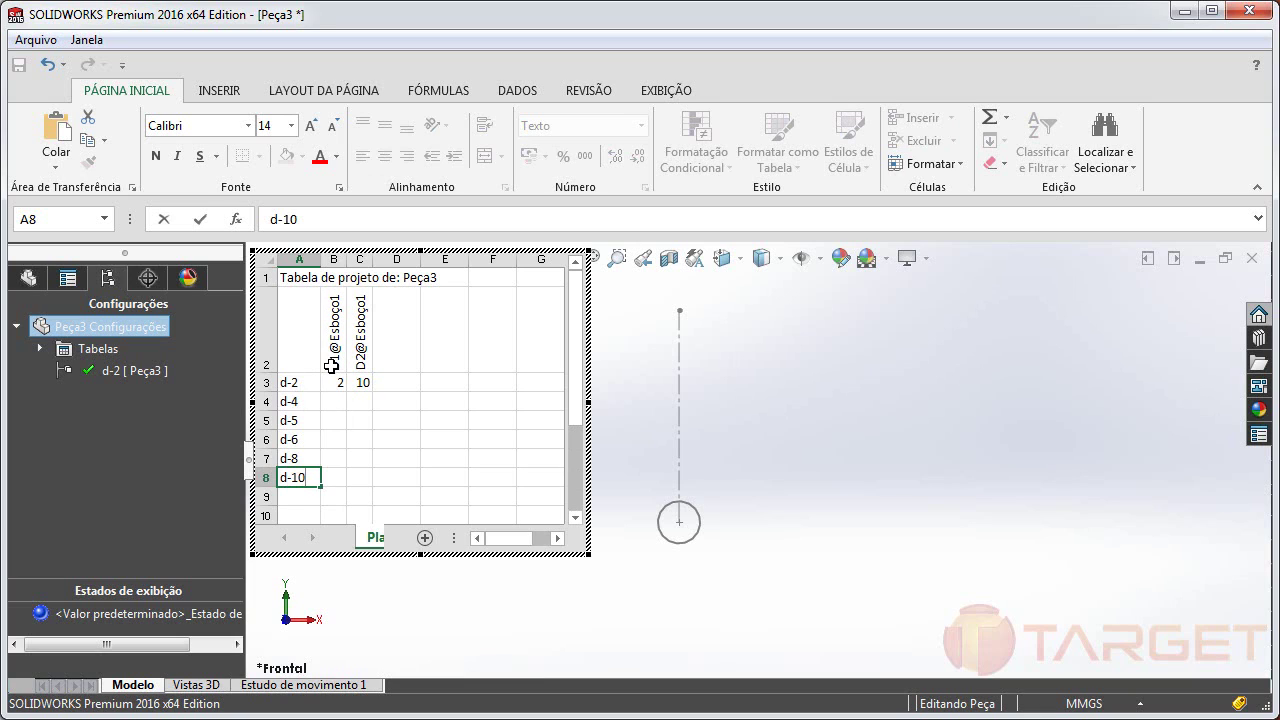
- Fill the D1@Esboço1 column with 4, 5, 6, 8 and 10 for configurations d-4 to d-10
{"action": "left_click", "coordinate": [333, 401]}
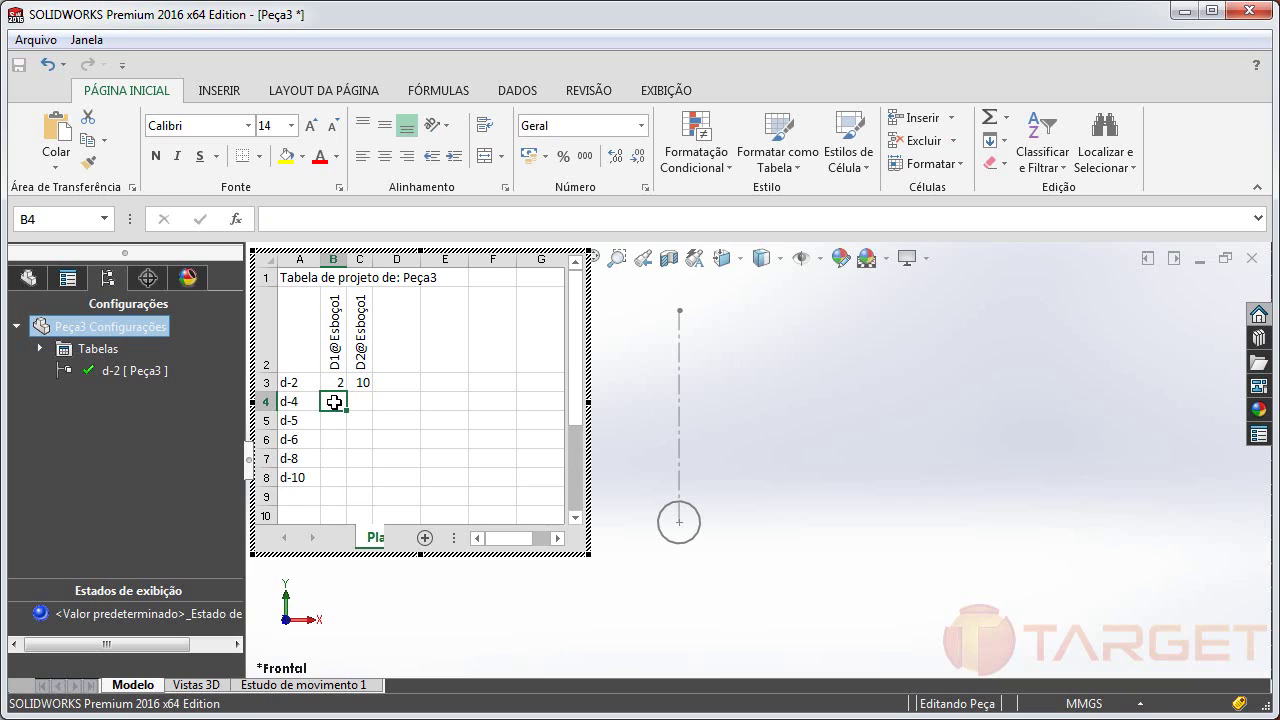
{"action": "type", "text": "4"}
{"action": "key", "text": "Return"}
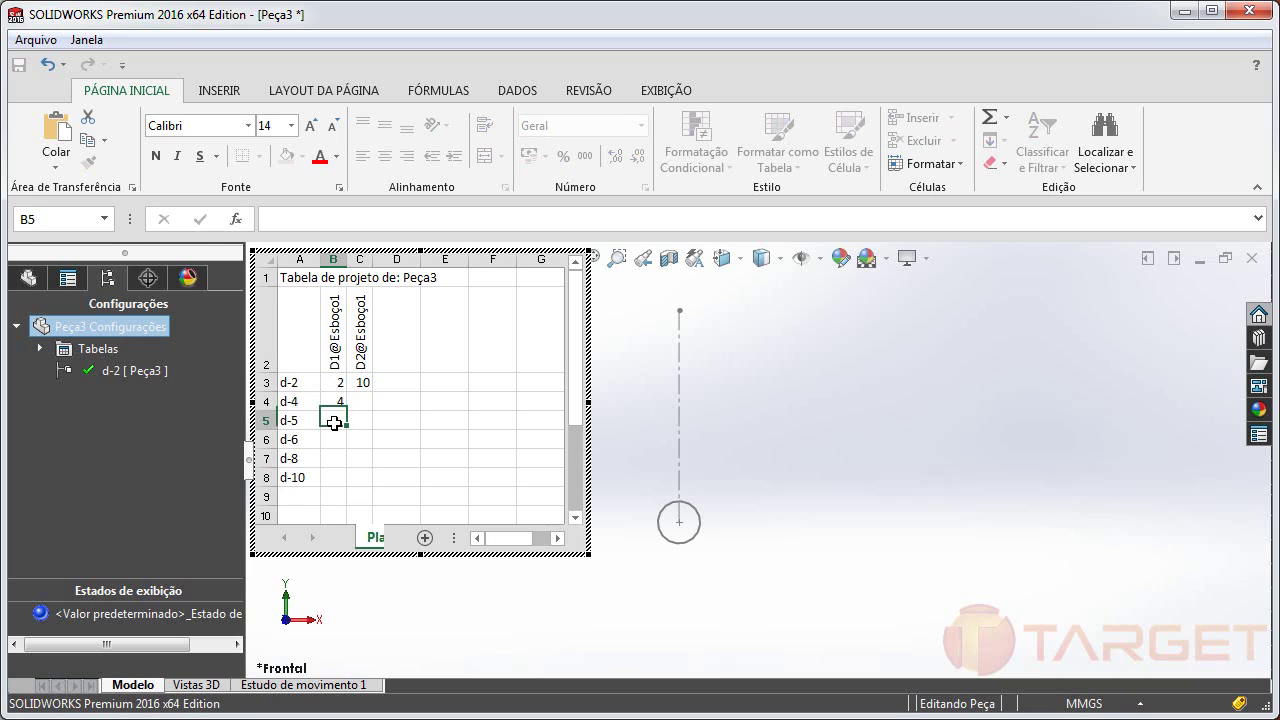
{"action": "type", "text": "5"}
{"action": "key", "text": "Return"}
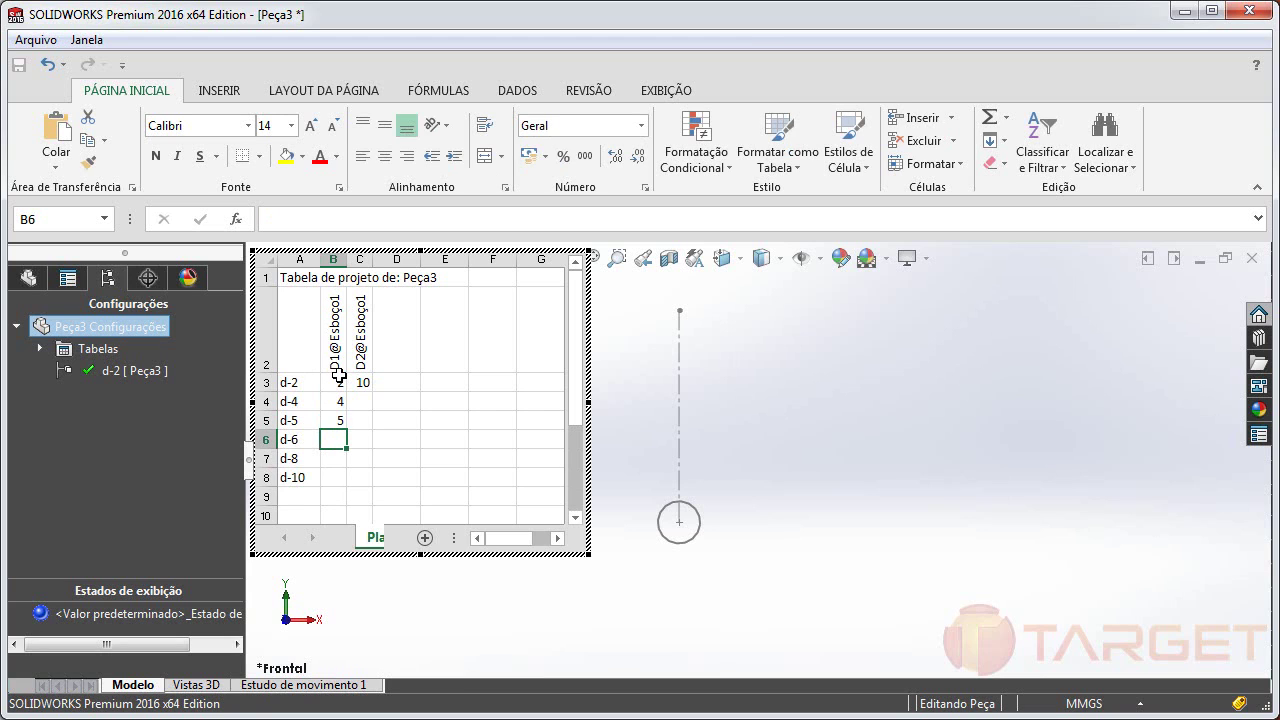
{"action": "type", "text": "6"}
{"action": "key", "text": "Return"}
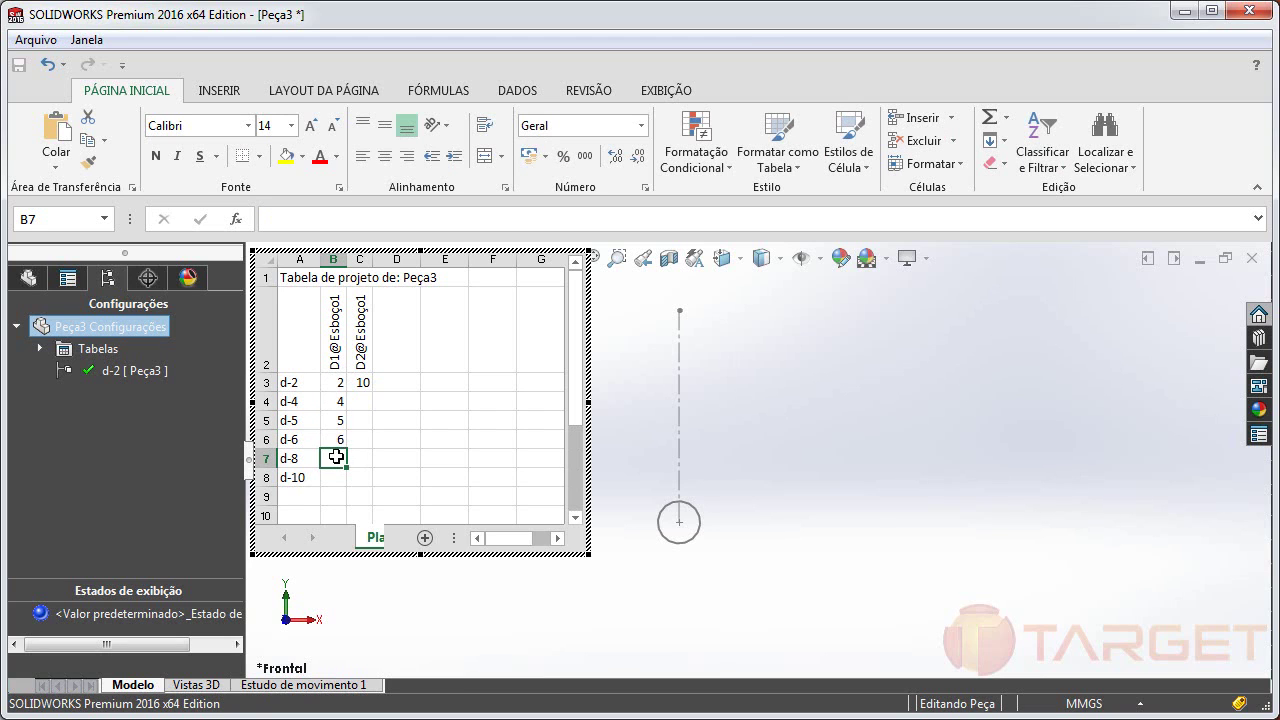
{"action": "type", "text": "8"}
{"action": "key", "text": "Return"}
{"action": "type", "text": "10"}
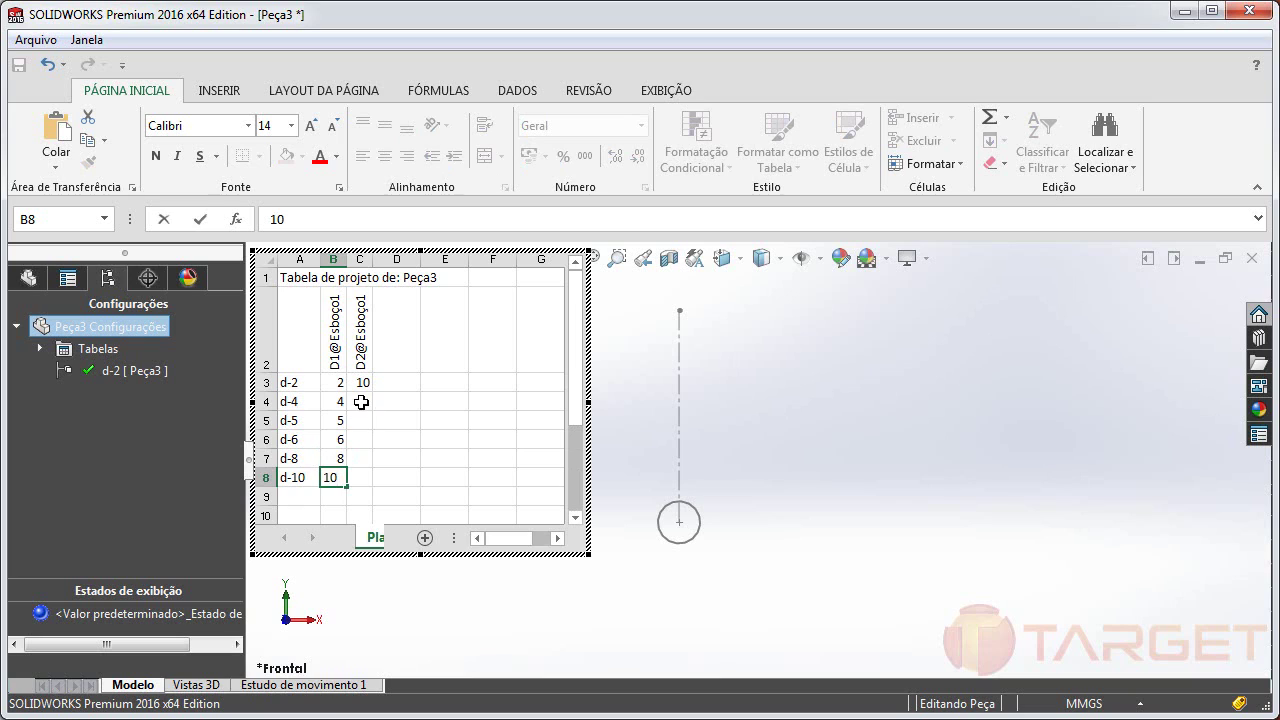
- Fill the D2@Esboço1 column with 20, 22, 18, 16 and 26 for configurations d-4 to d-10
{"action": "left_click", "coordinate": [361, 402]}
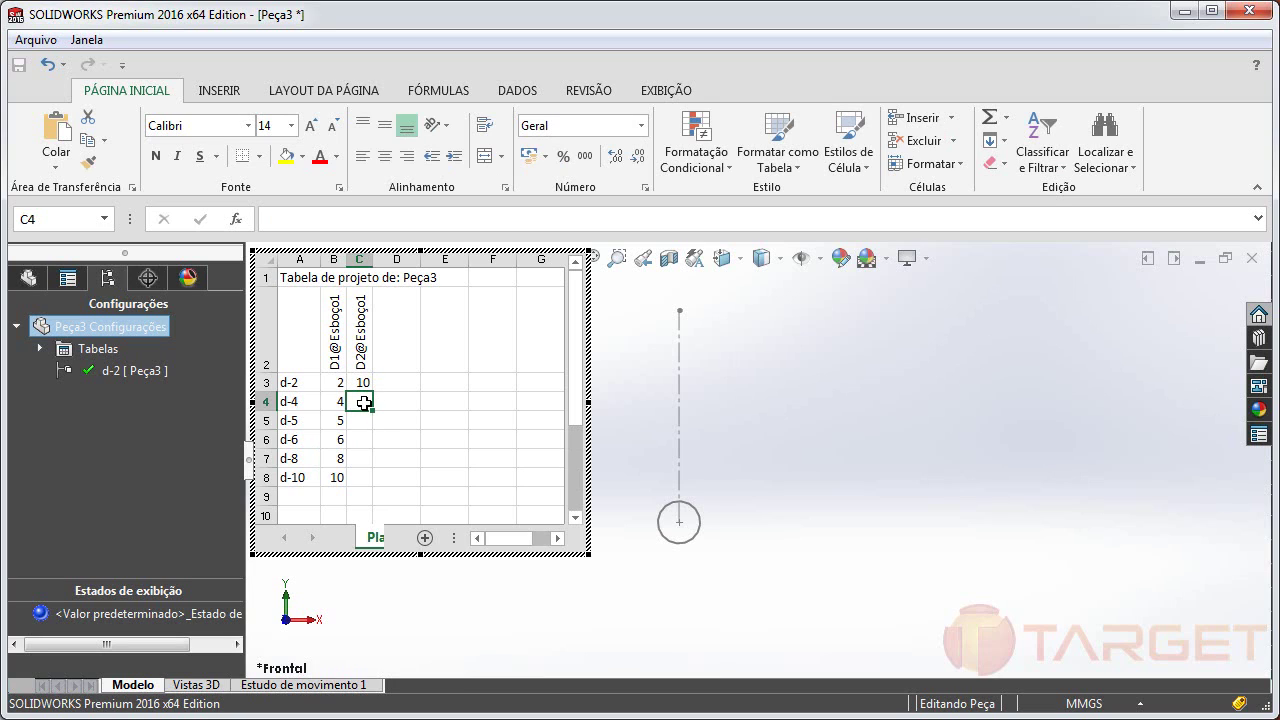
{"action": "type", "text": "20"}
{"action": "left_click", "coordinate": [363, 421]}
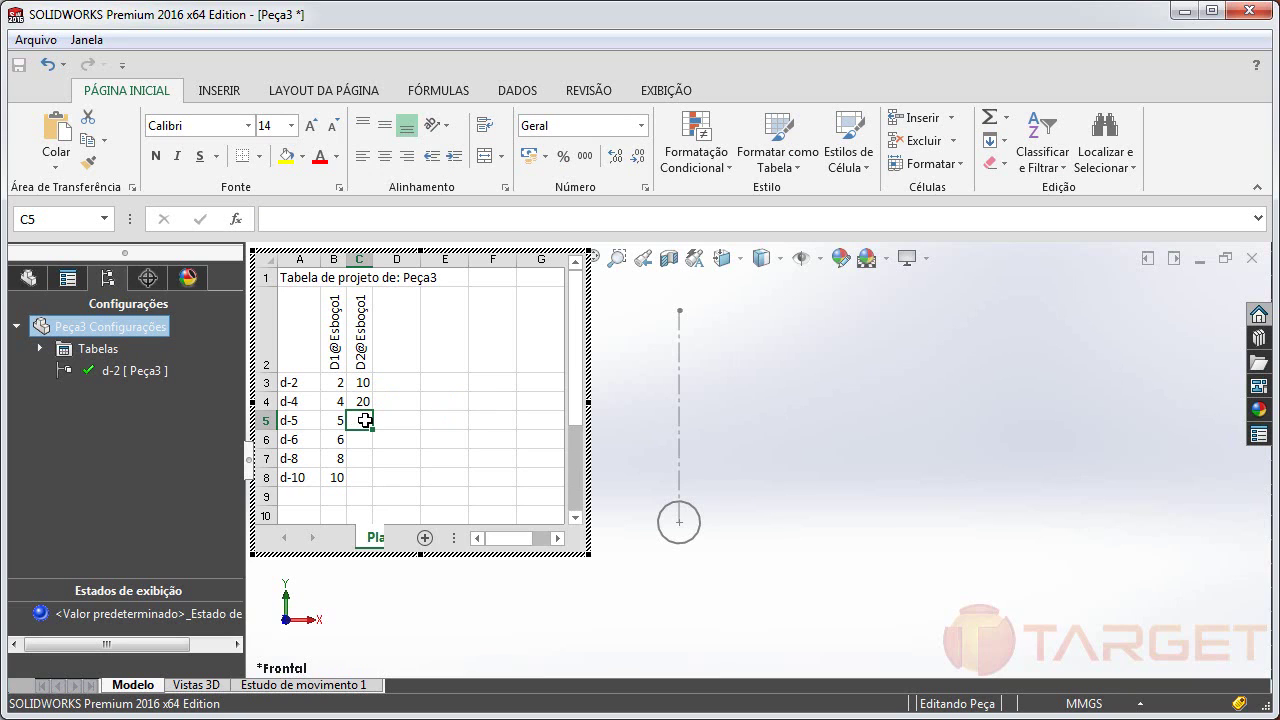
{"action": "type", "text": "22"}
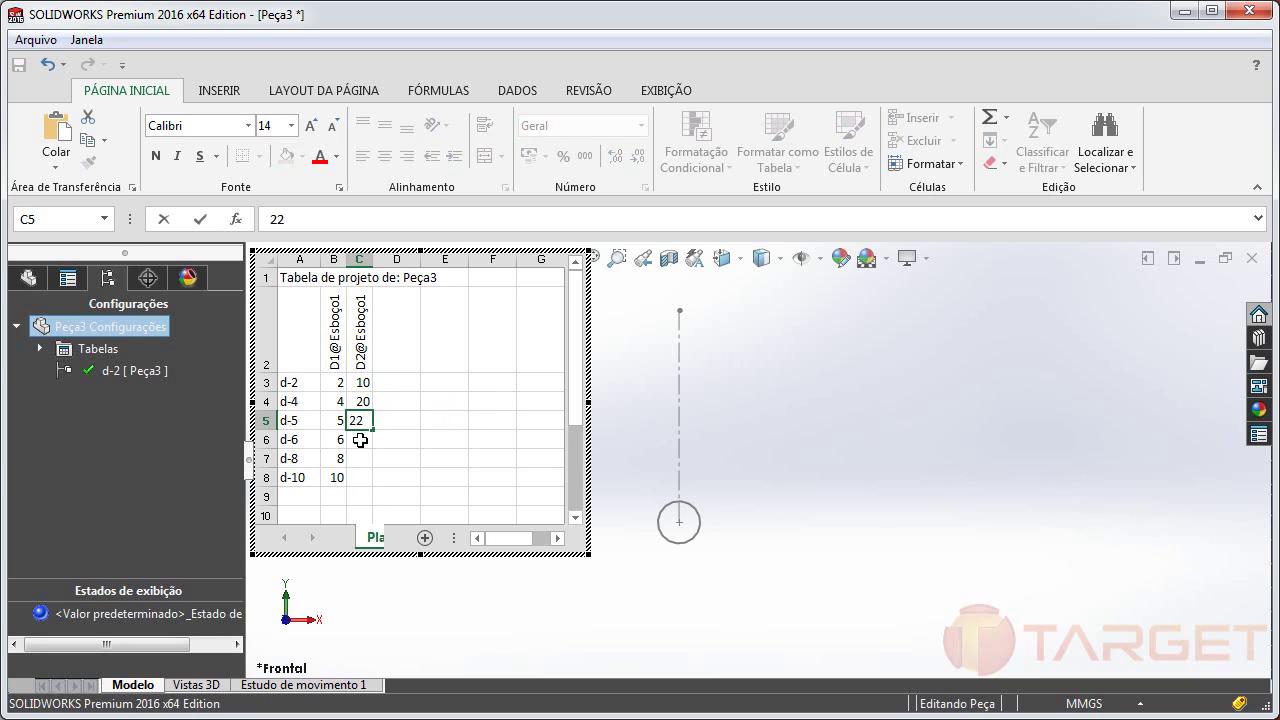
{"action": "left_click", "coordinate": [360, 440]}
{"action": "type", "text": "18"}
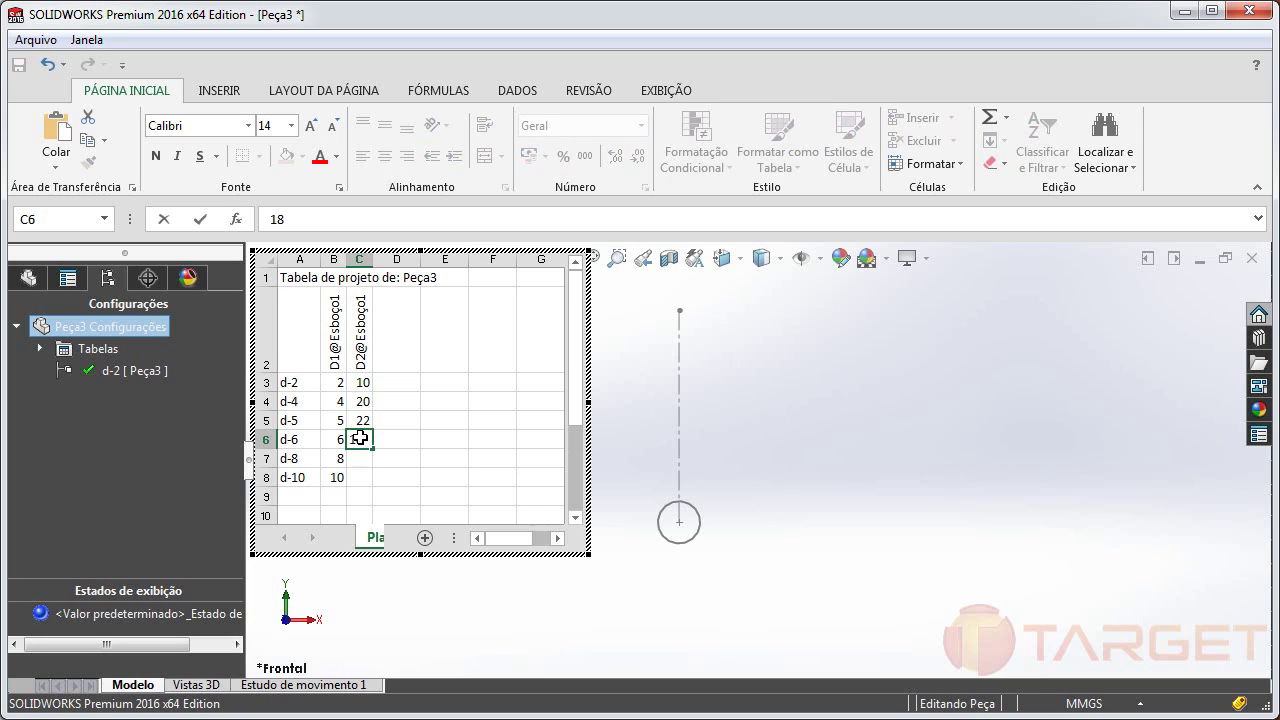
{"action": "left_click", "coordinate": [363, 459]}
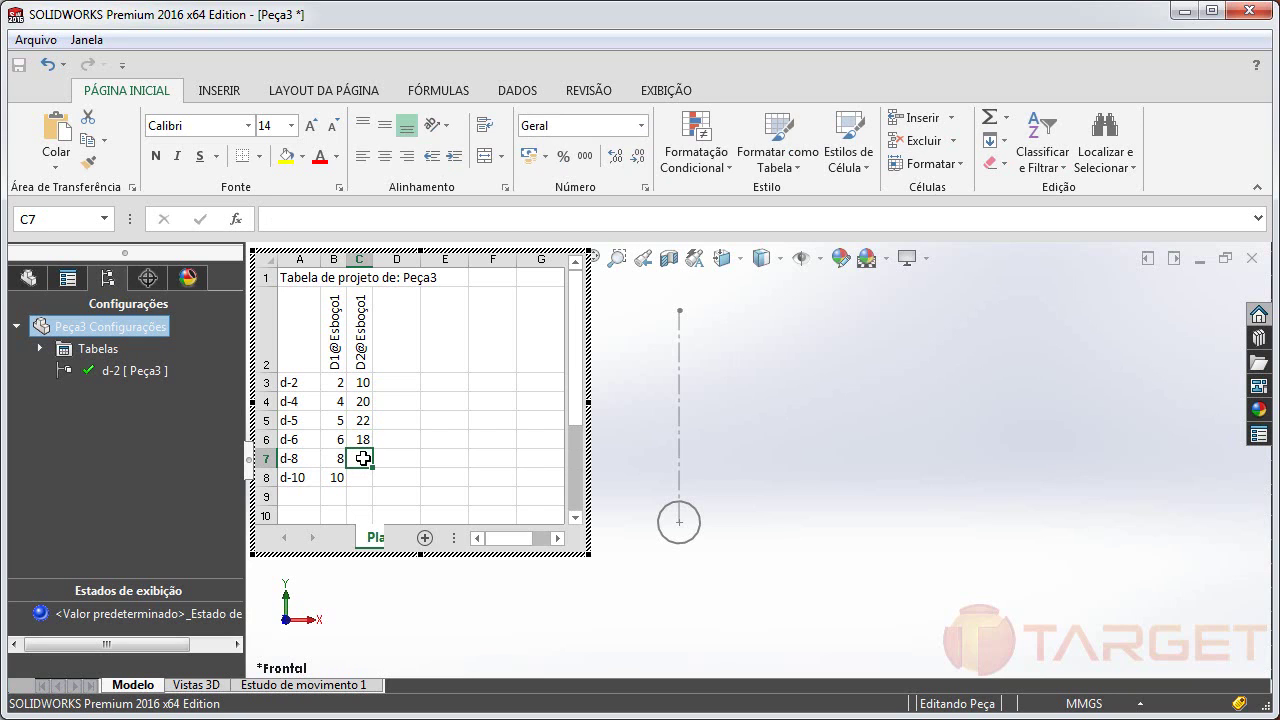
{"action": "type", "text": "16"}
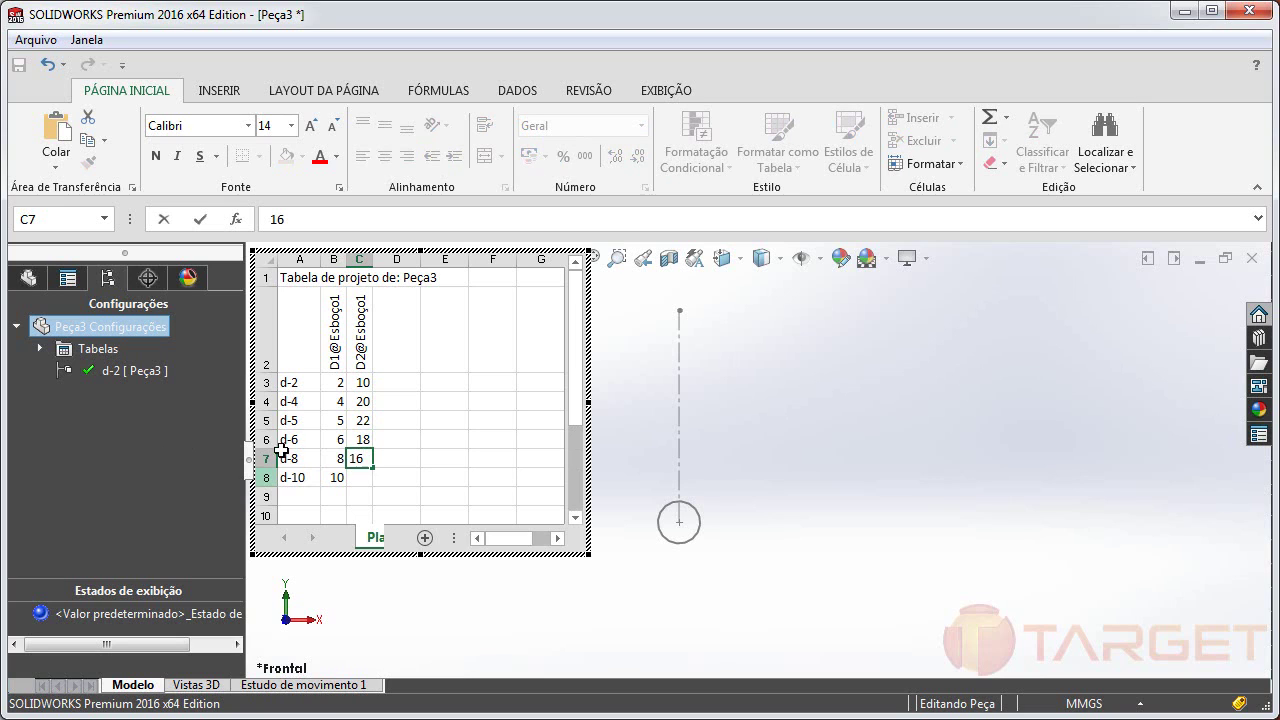
{"action": "left_click", "coordinate": [359, 478]}
{"action": "type", "text": "2"}
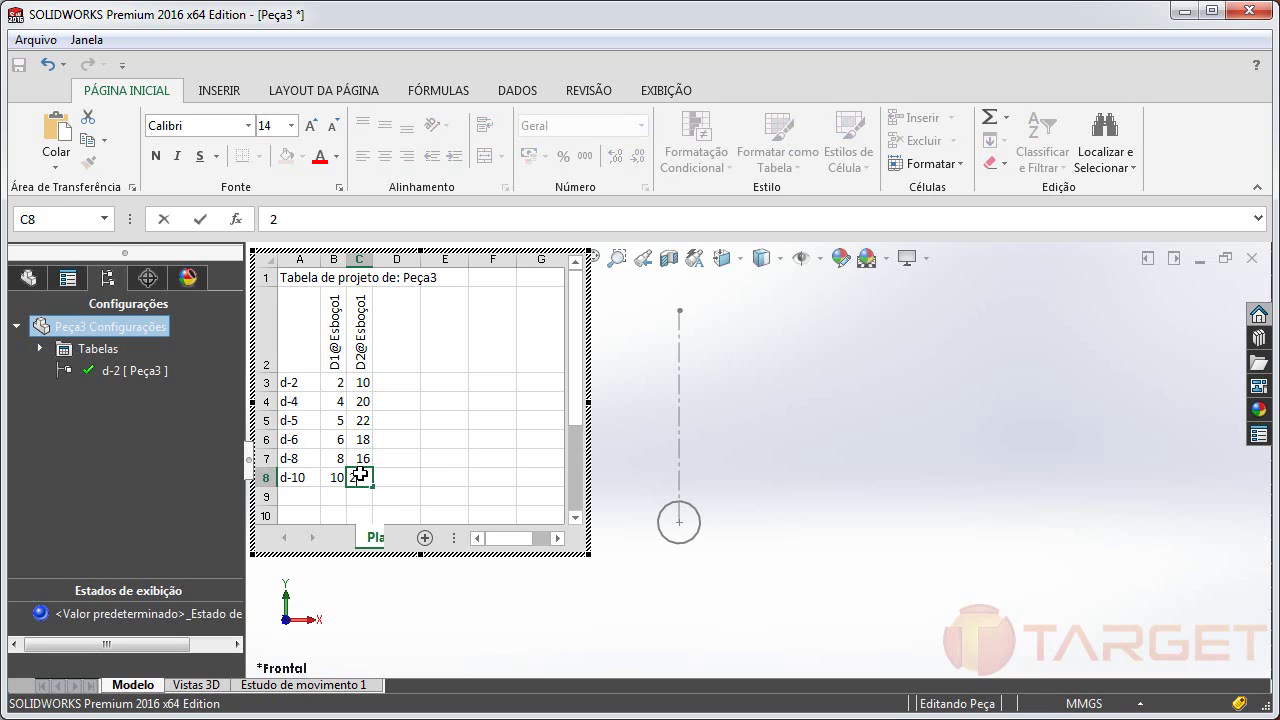
{"action": "type", "text": "6"}
- Close the design table to generate its configurations and acknowledge the list of generated names
{"action": "left_click", "coordinate": [397, 382]}
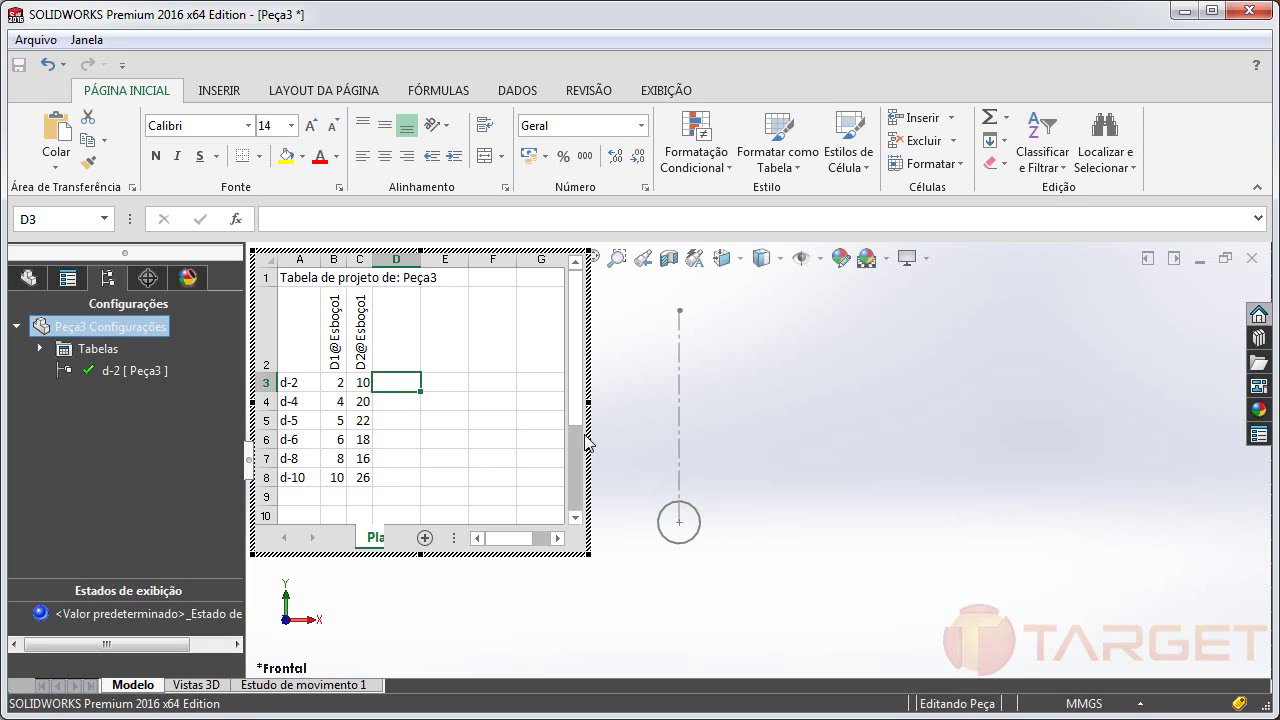
{"action": "left_click", "coordinate": [824, 396]}
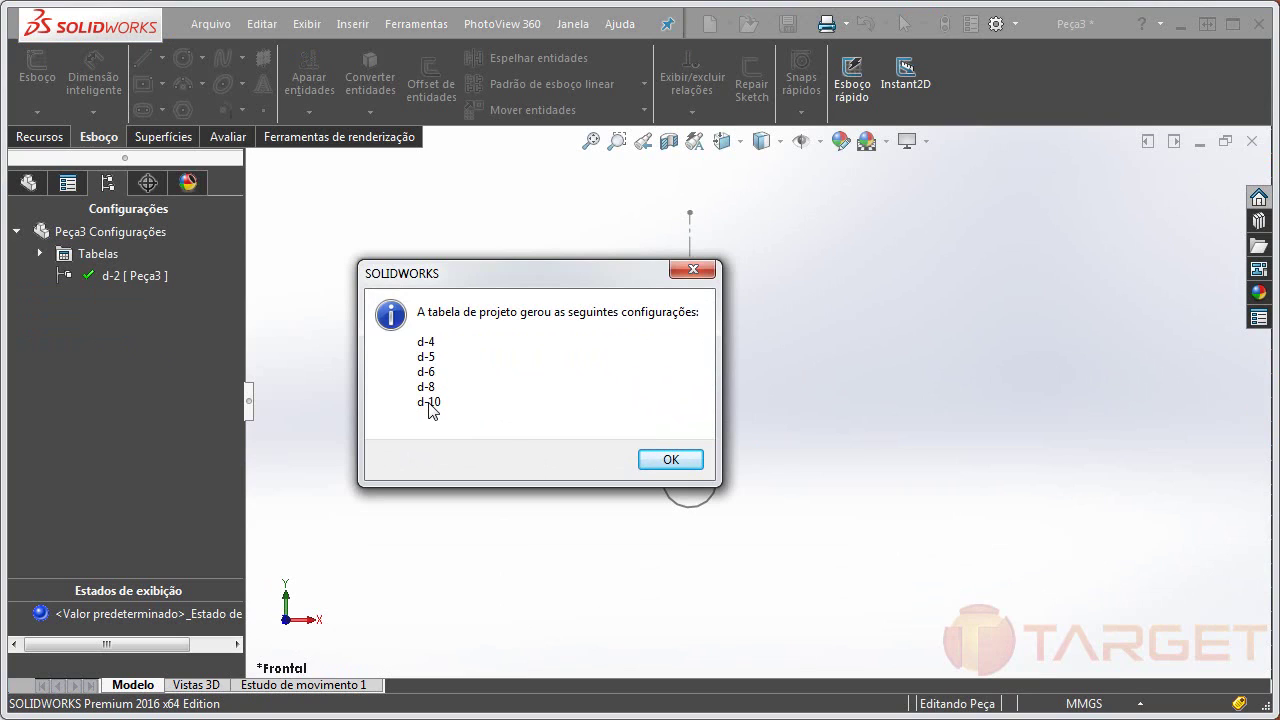
{"action": "left_click", "coordinate": [668, 460]}
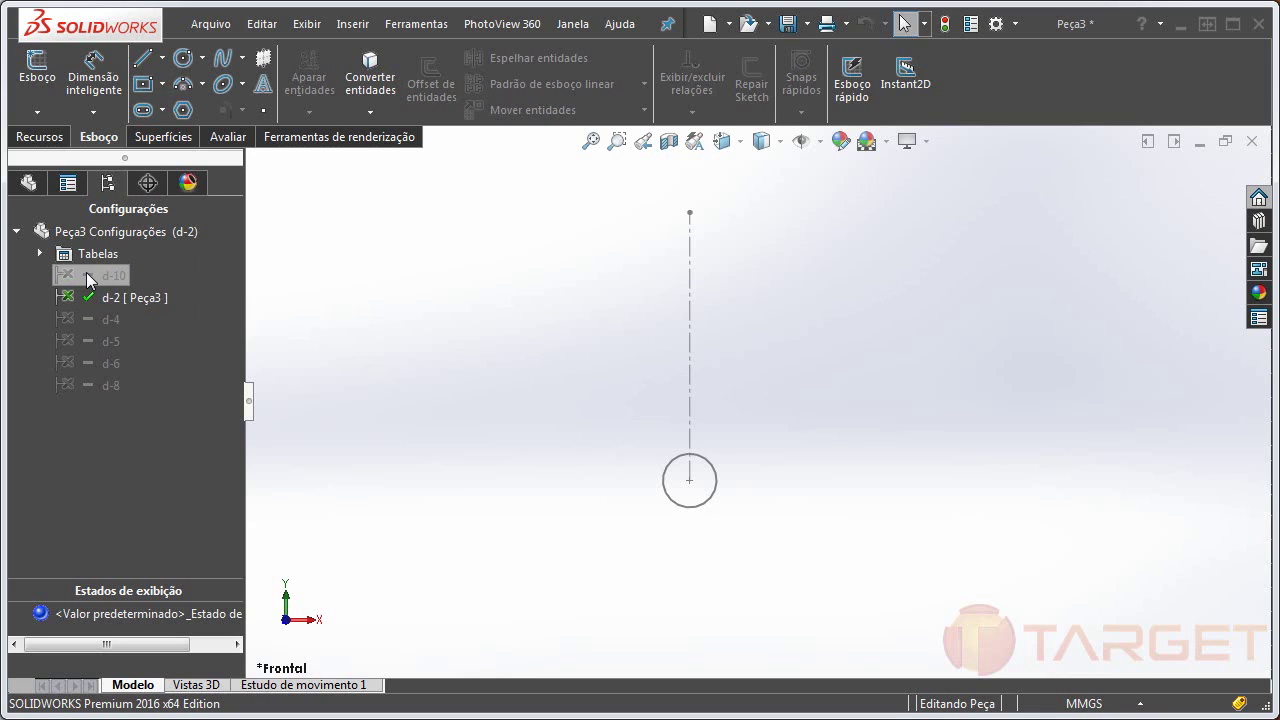
- Activate configurations d-10, d-2, d-4, d-5, d-6 and d-8 one after another, rebuilding the part, to compare the sketch sizes
{"action": "double_click", "coordinate": [86, 272]}
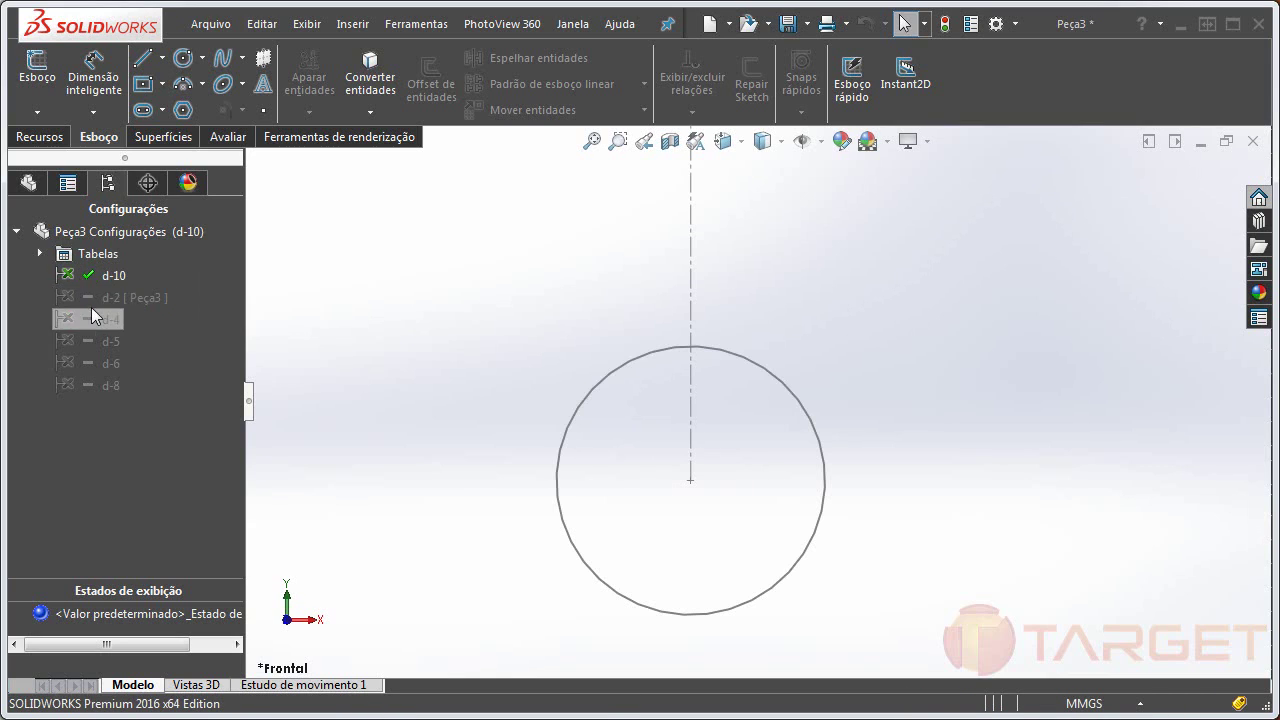
{"action": "double_click", "coordinate": [90, 296]}
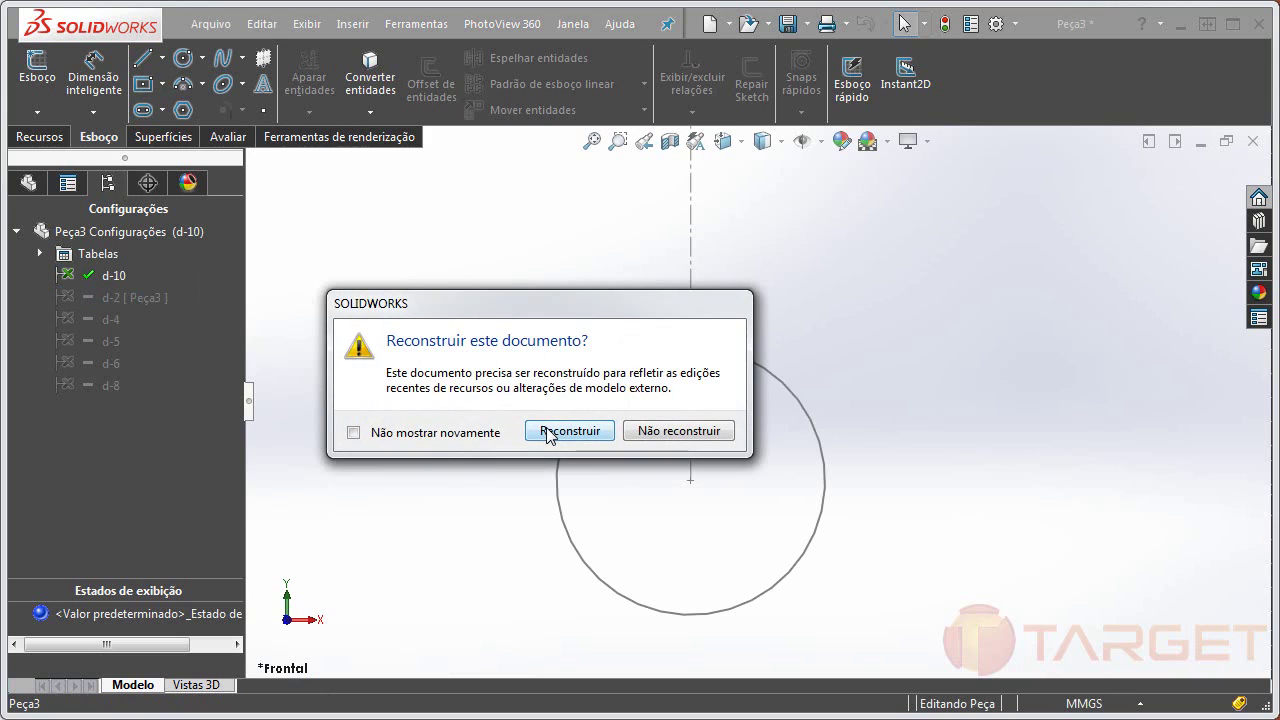
{"action": "left_click", "coordinate": [568, 431]}
{"action": "double_click", "coordinate": [90, 318]}
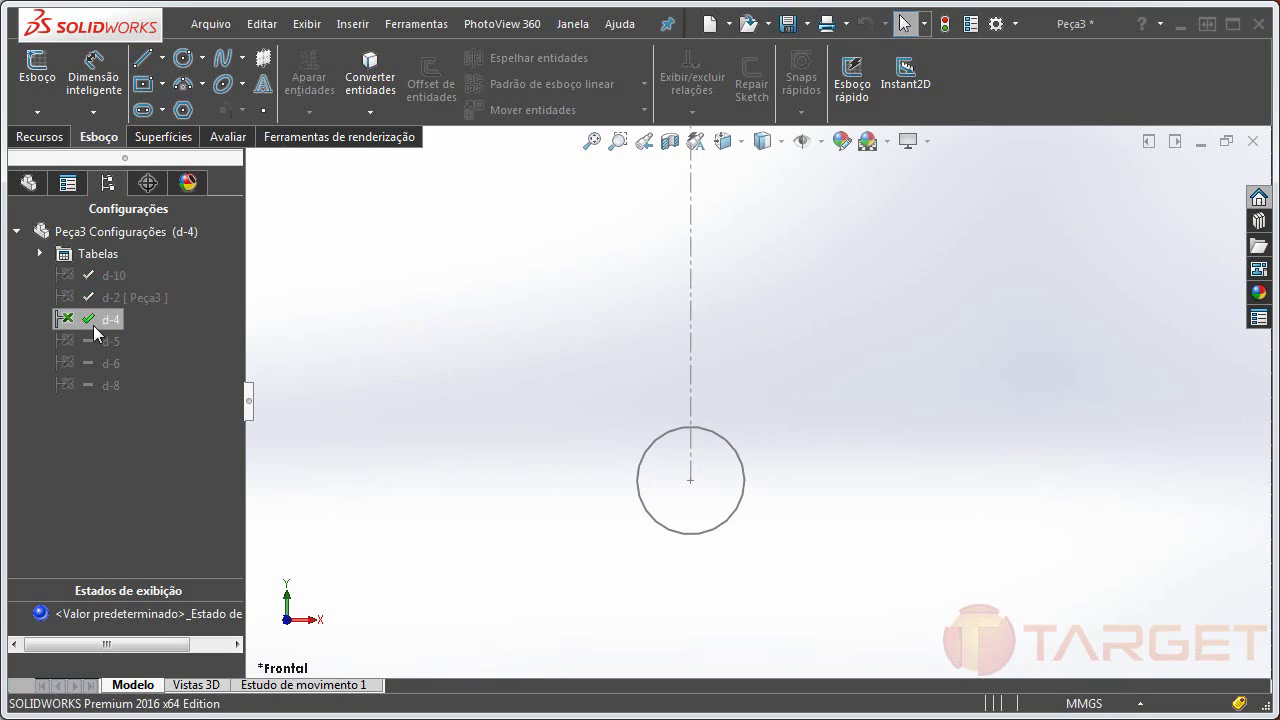
{"action": "double_click", "coordinate": [91, 336]}
{"action": "double_click", "coordinate": [95, 359]}
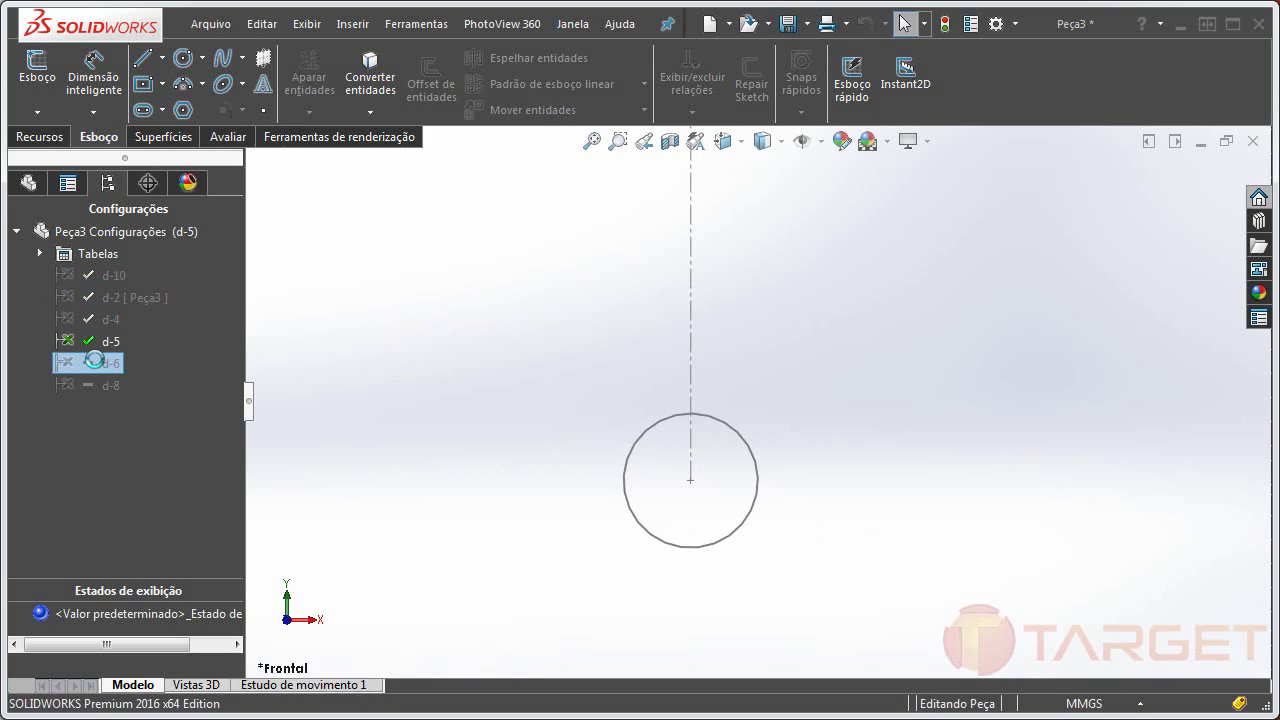
{"action": "double_click", "coordinate": [95, 383]}
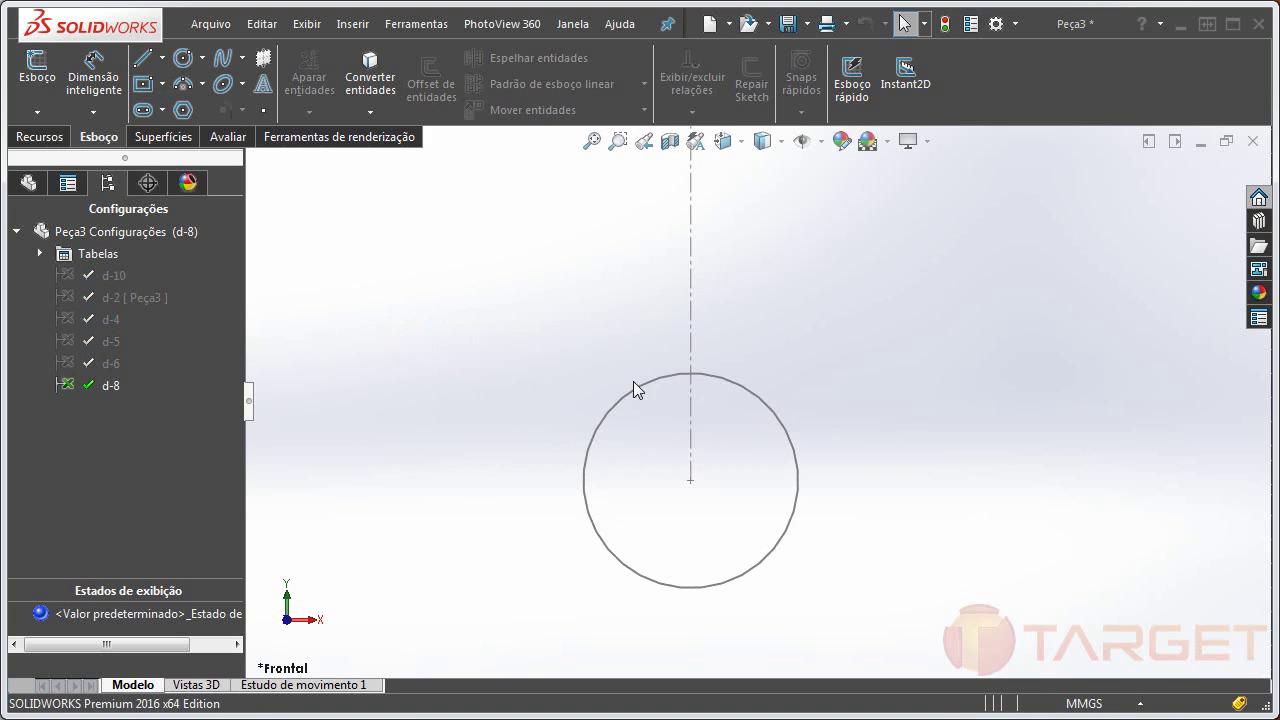
- Open the circle's sketch in configuration d-8 to check its dimensions, and exit the sketch
{"action": "left_click", "coordinate": [650, 383]}
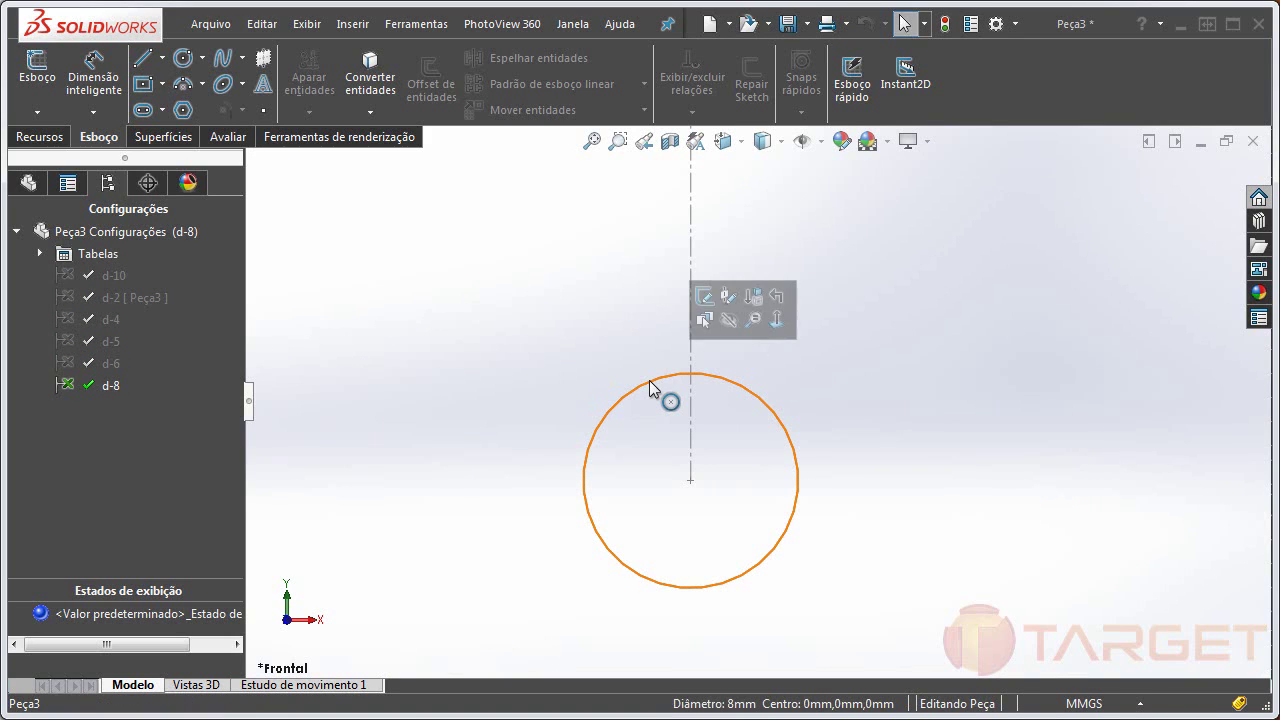
{"action": "left_click", "coordinate": [703, 294]}
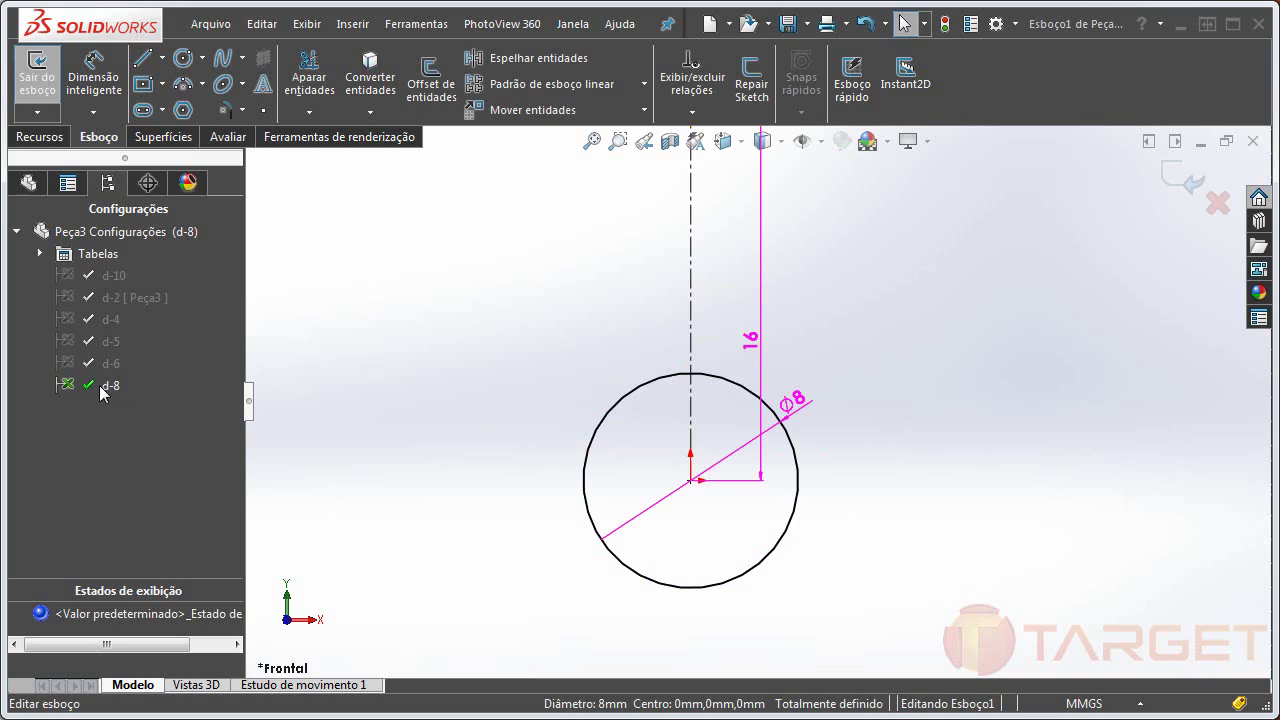
{"action": "left_click", "coordinate": [97, 273]}
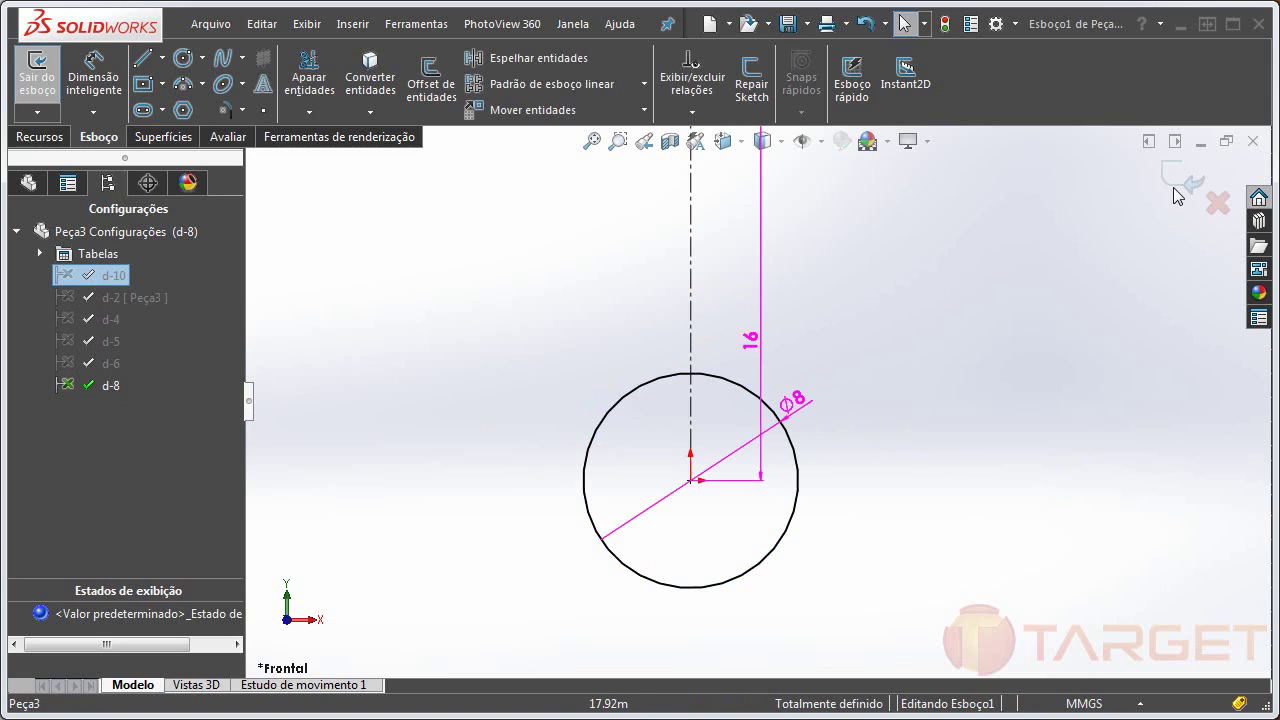
{"action": "left_click", "coordinate": [1176, 188]}
- Activate configuration d-10 and open its sketch to check the circle and construction line dimensions
{"action": "double_click", "coordinate": [96, 272]}
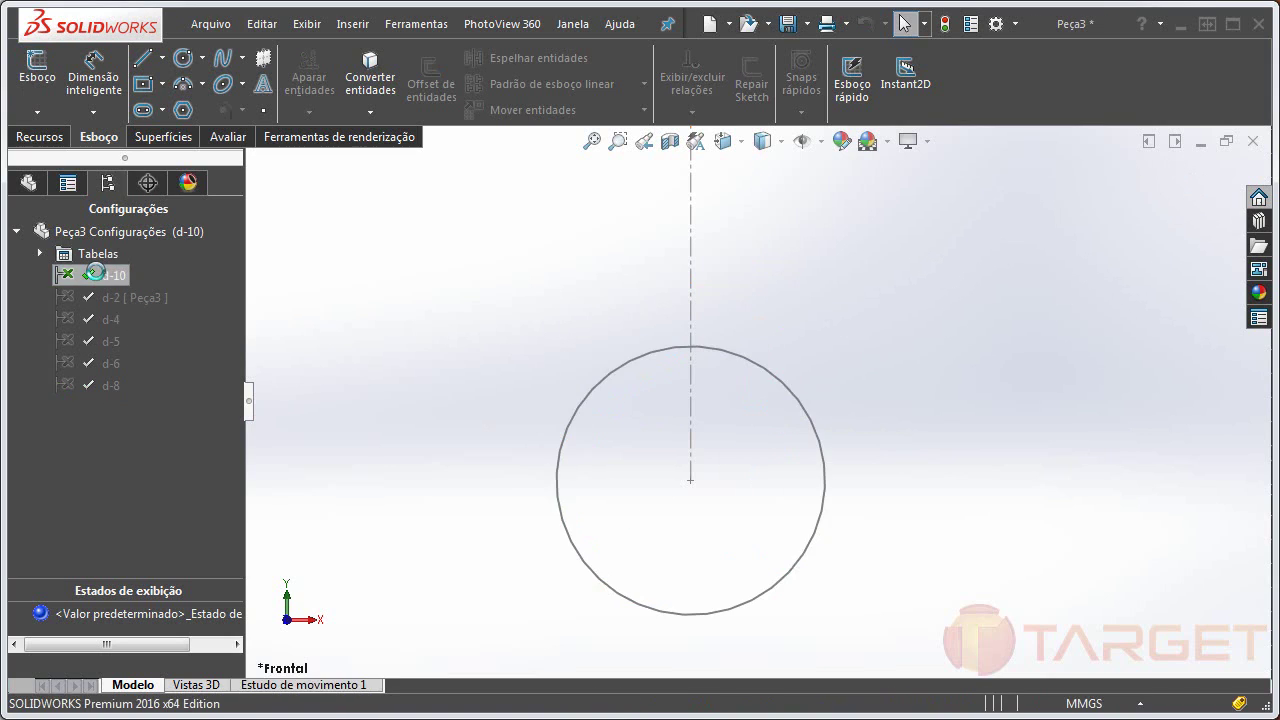
{"action": "left_click", "coordinate": [612, 374]}
{"action": "left_click", "coordinate": [670, 287]}
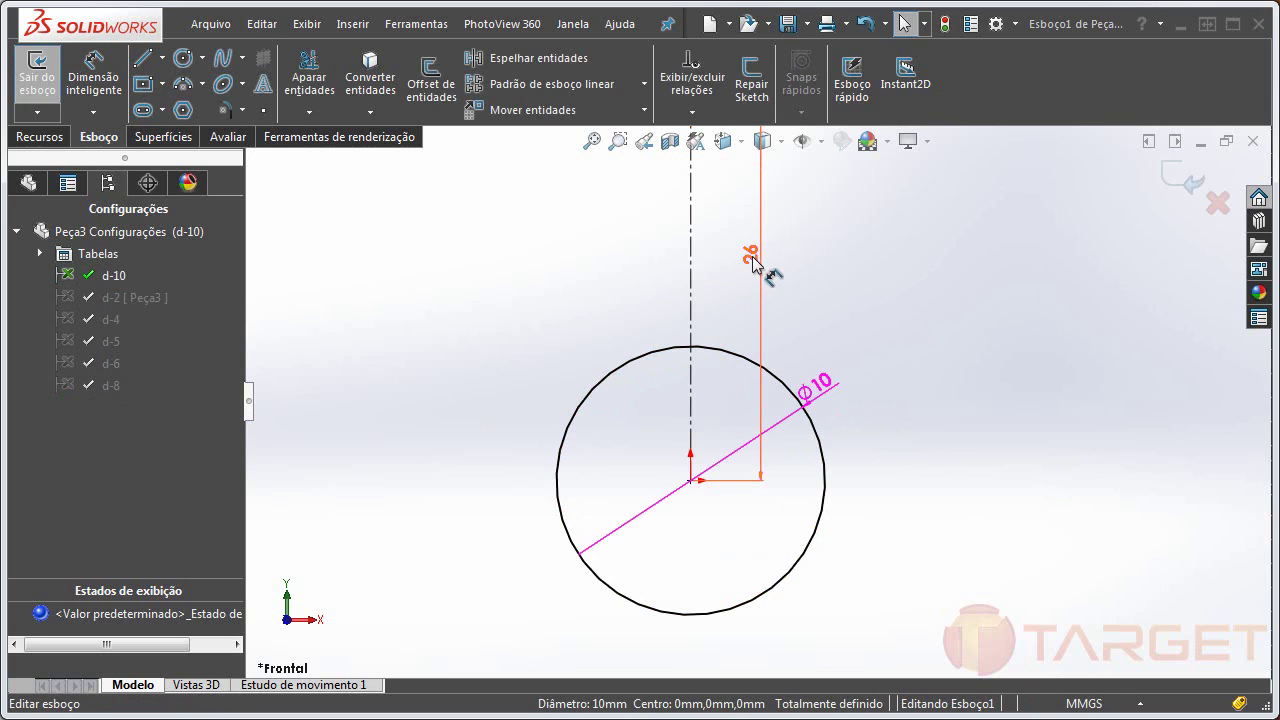
- Exit the sketch and select Esboço1 in the part's feature tree
{"action": "left_click", "coordinate": [1172, 182]}
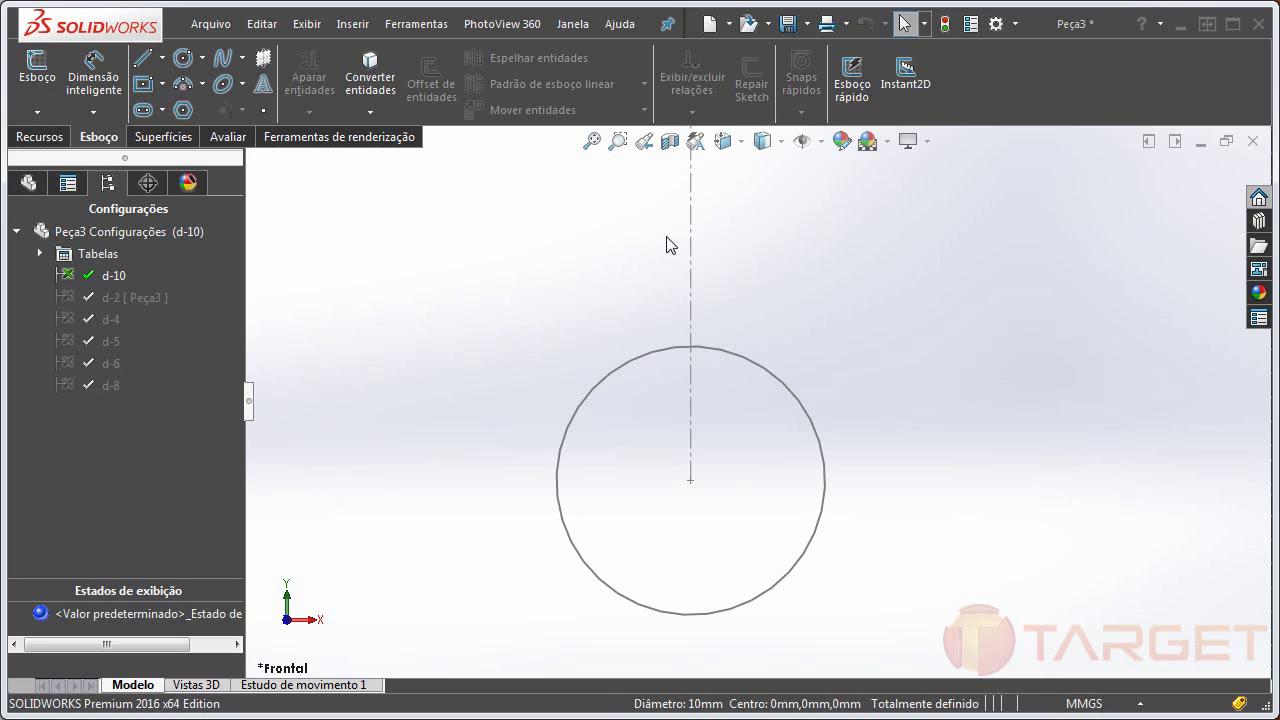
{"action": "left_click", "coordinate": [27, 183]}
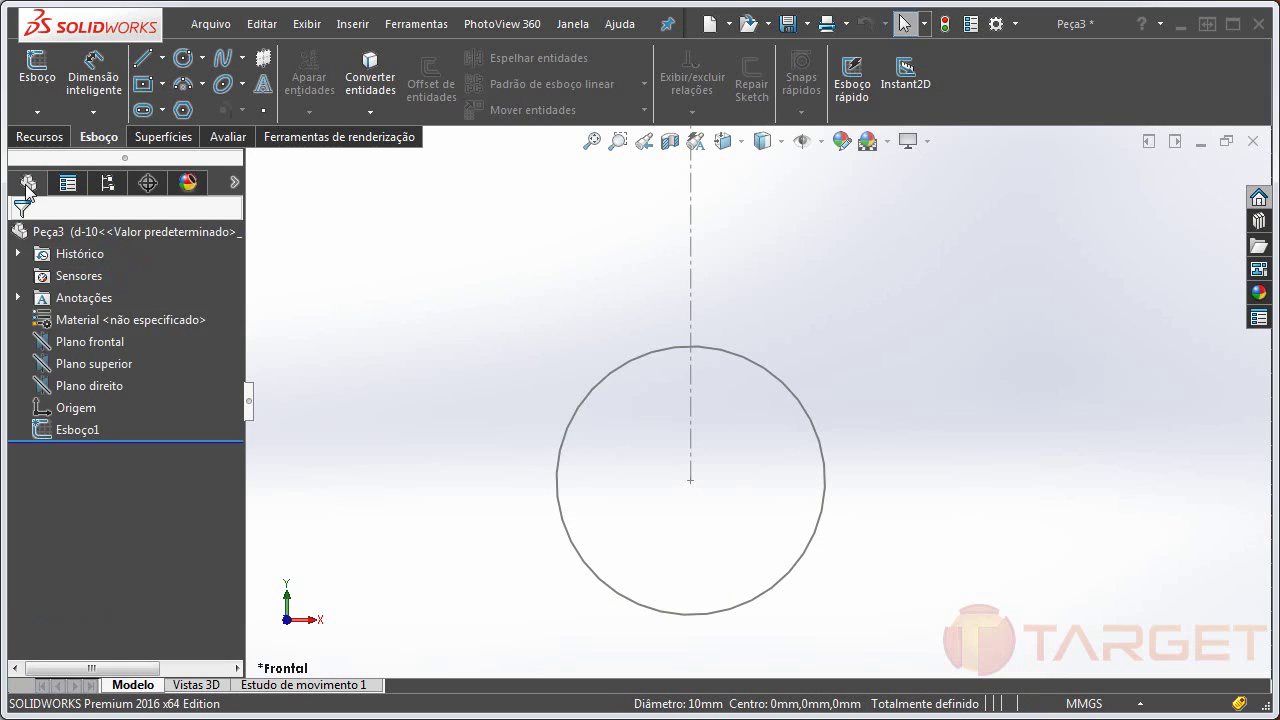
{"action": "left_click", "coordinate": [89, 430]}
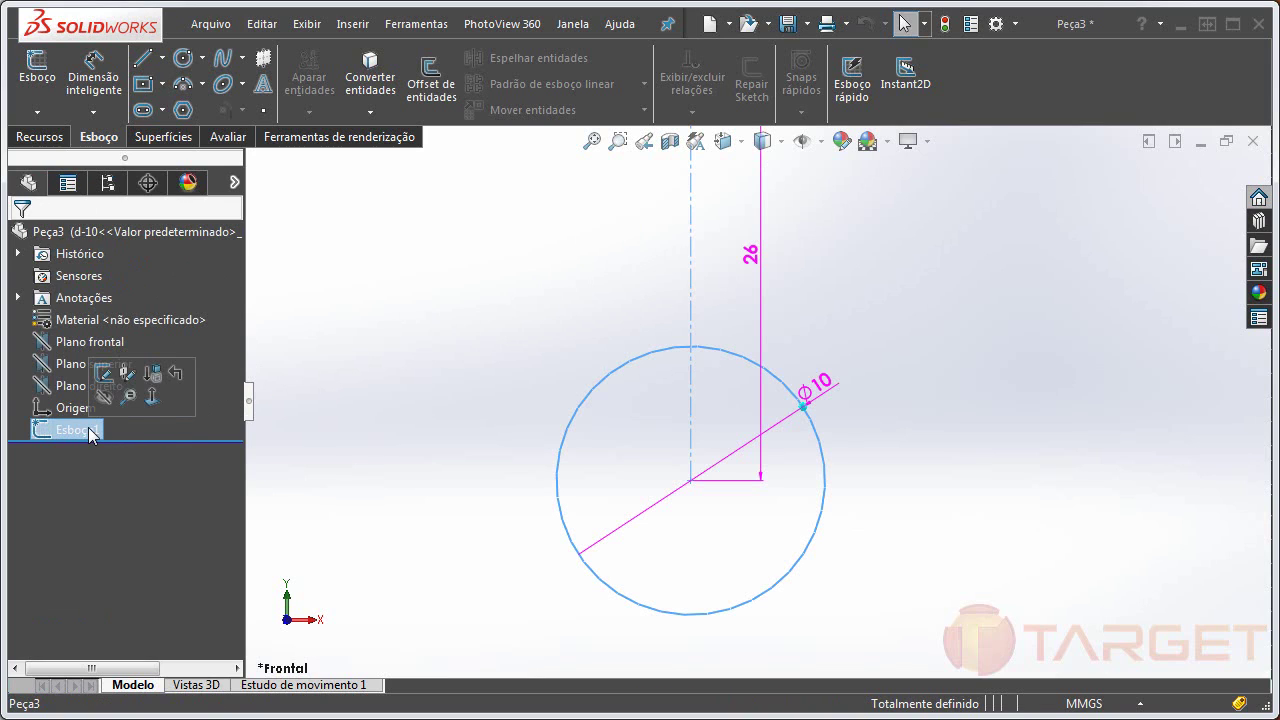
{"action": "scroll", "coordinate": [553, 402], "scroll_direction": "up", "scroll_amount": 4}
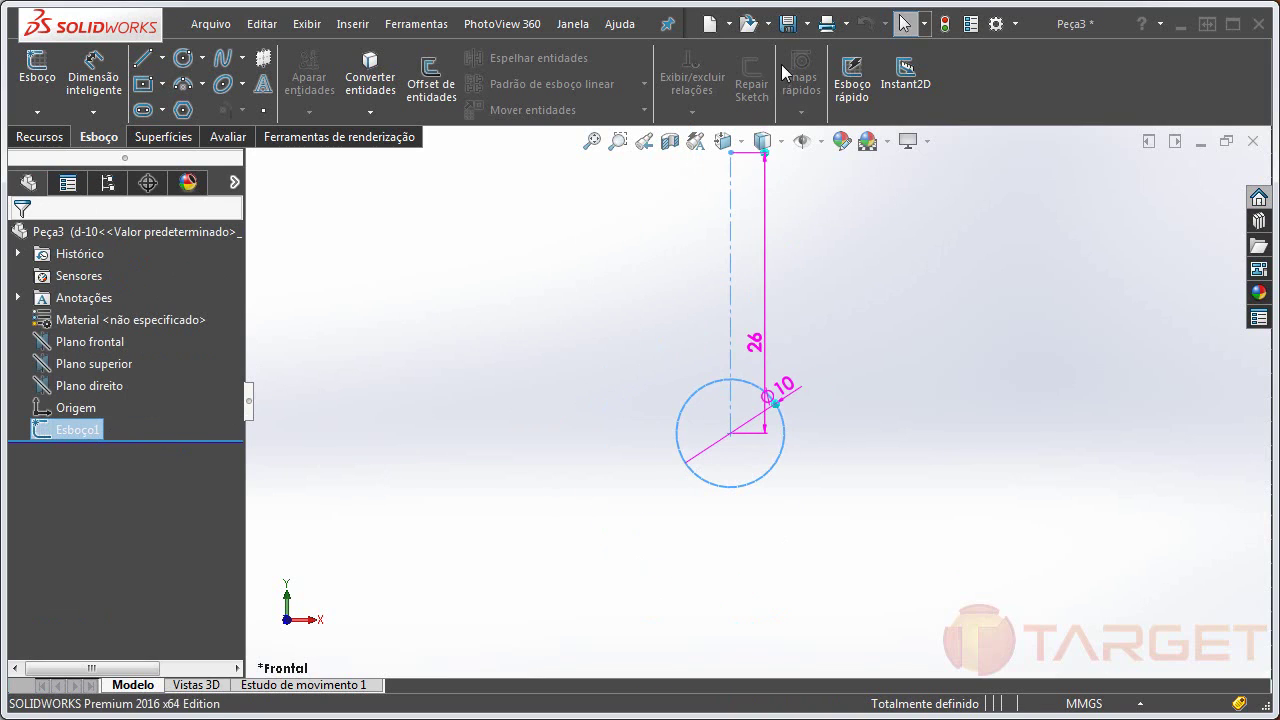
- Set up saving the part as a Lib Feat Part (*.sldlfp) in the SOLIDWORKS 2016 Thread Profiles folder
{"action": "left_click", "coordinate": [807, 27]}
{"action": "left_click", "coordinate": [812, 71]}
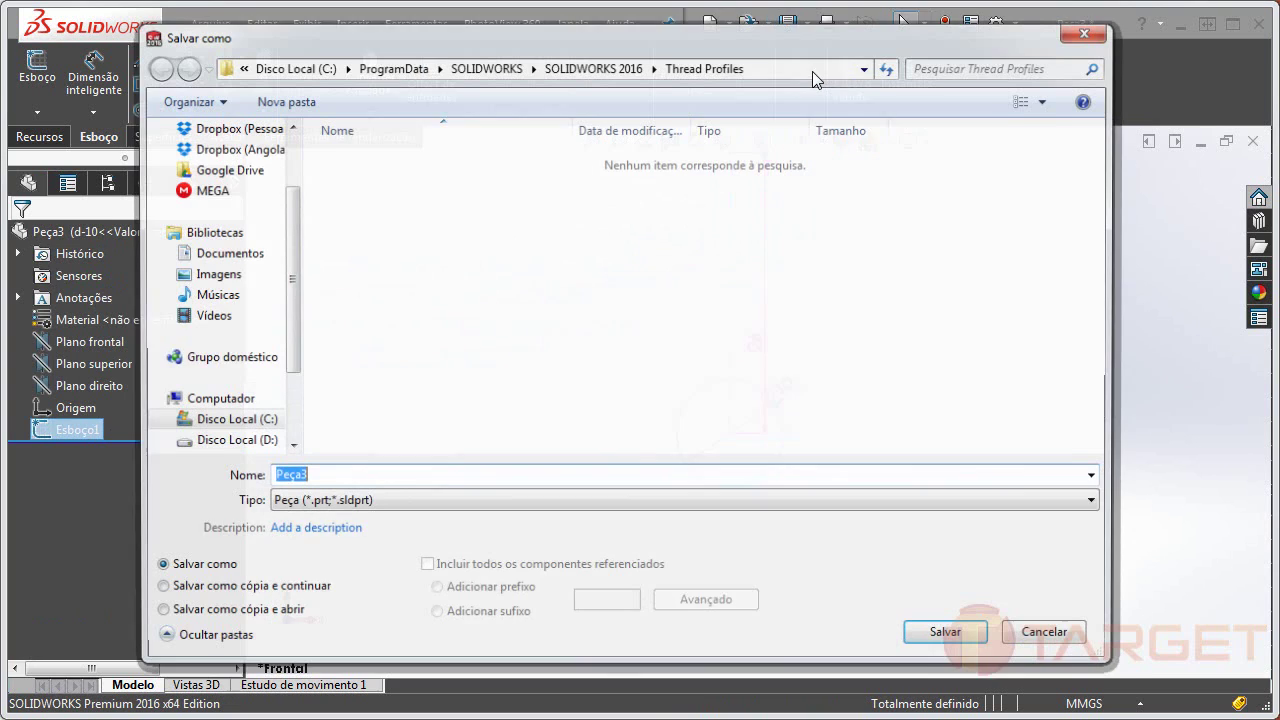
{"action": "left_click", "coordinate": [345, 505]}
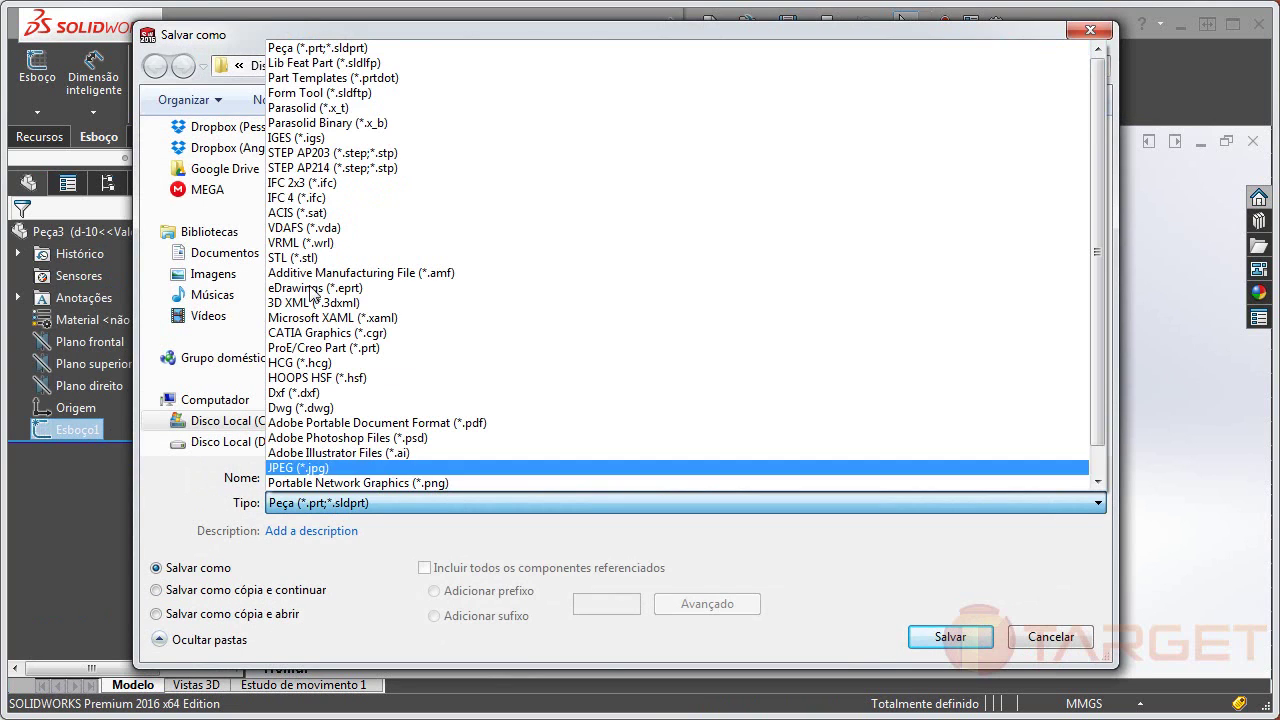
{"action": "left_click", "coordinate": [310, 63]}
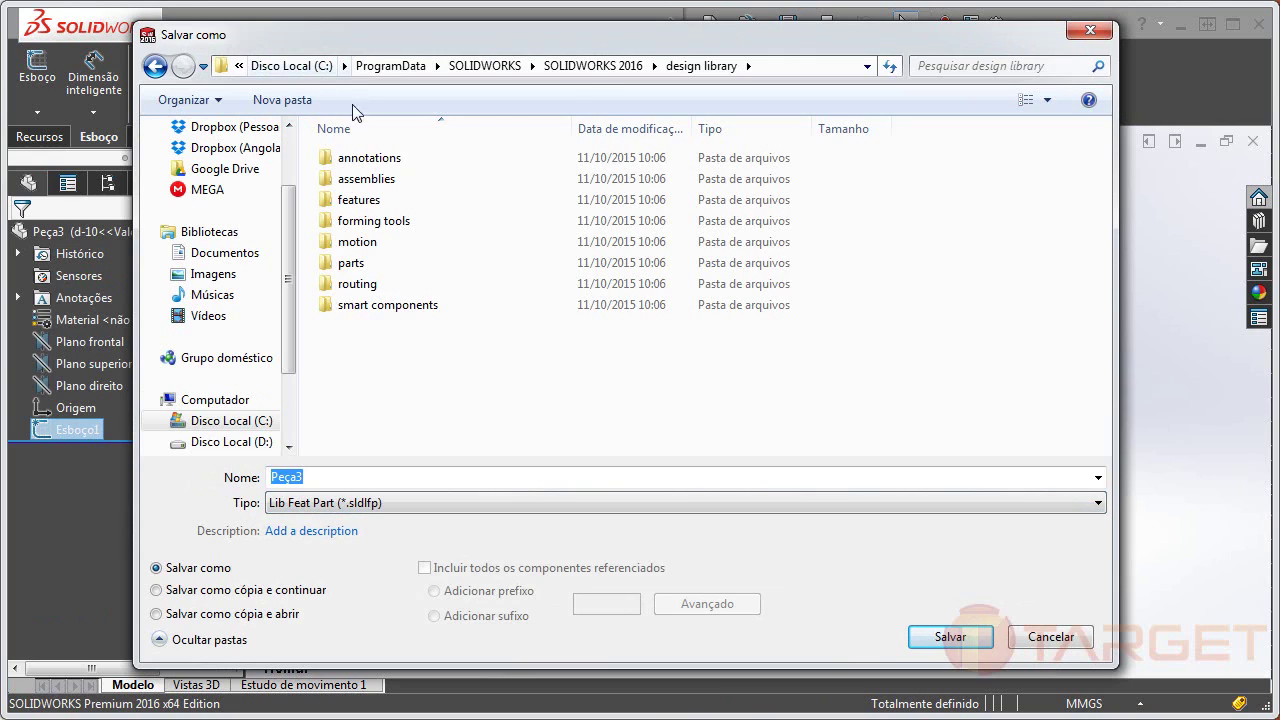
{"action": "left_click", "coordinate": [592, 66]}
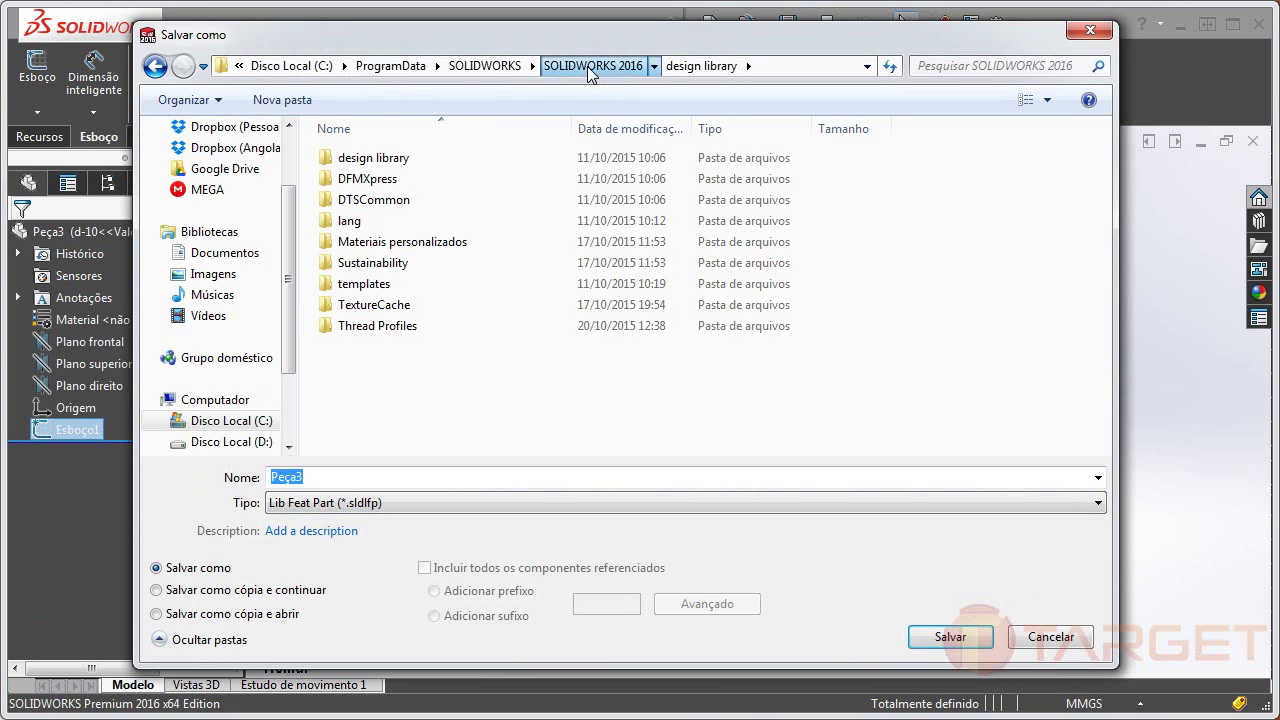
{"action": "left_click", "coordinate": [371, 333]}
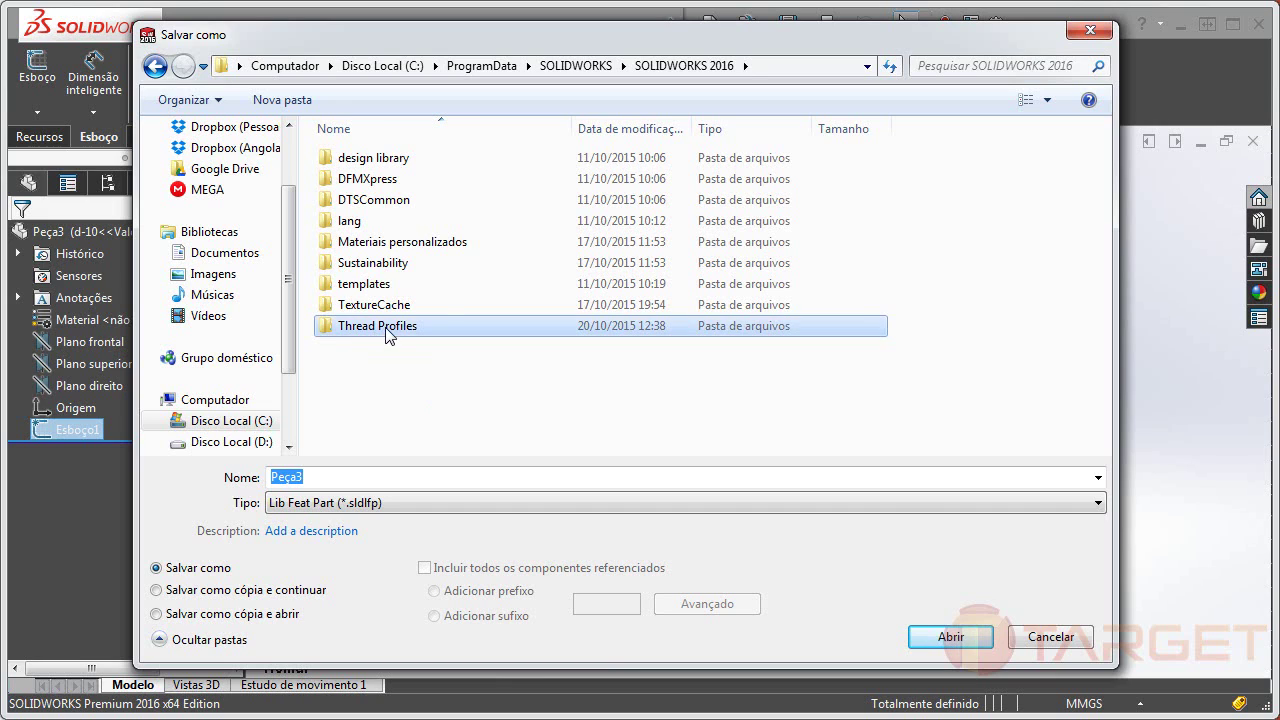
{"action": "double_click", "coordinate": [372, 334]}
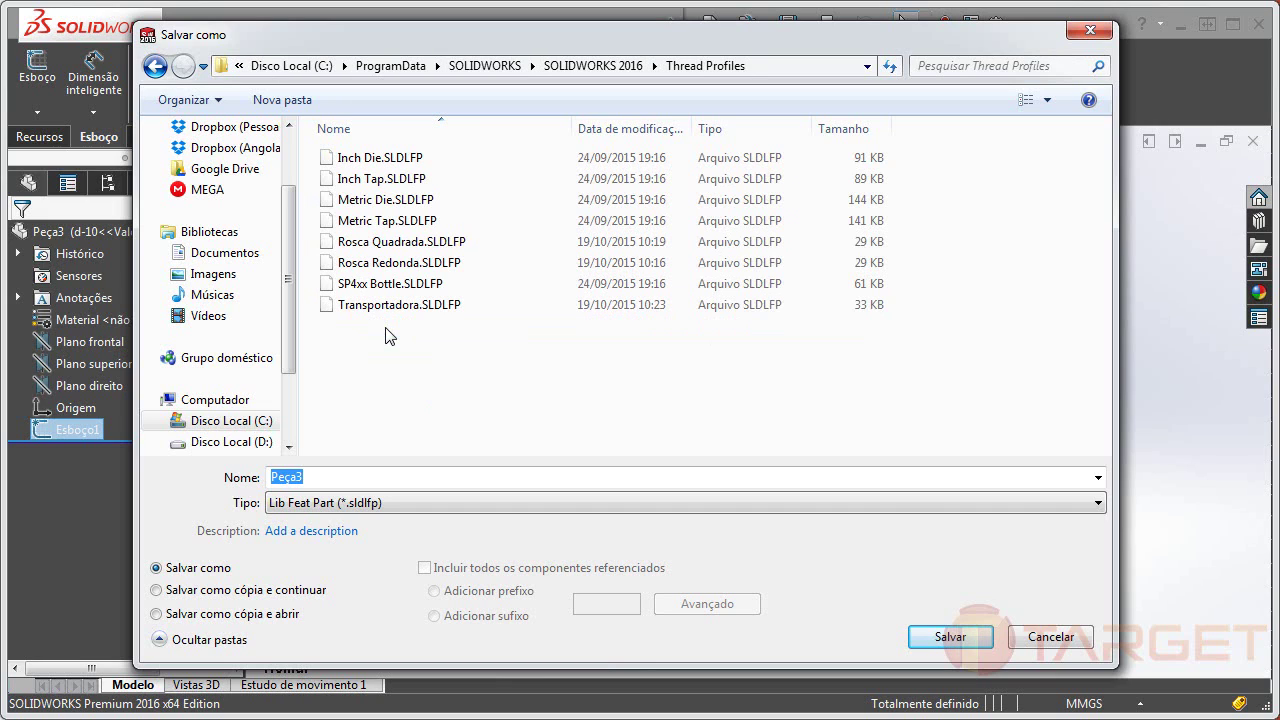
- Save the library feature as Rosca Redonda, replacing the existing file
{"action": "left_click", "coordinate": [389, 264]}
{"action": "left_click", "coordinate": [405, 476]}
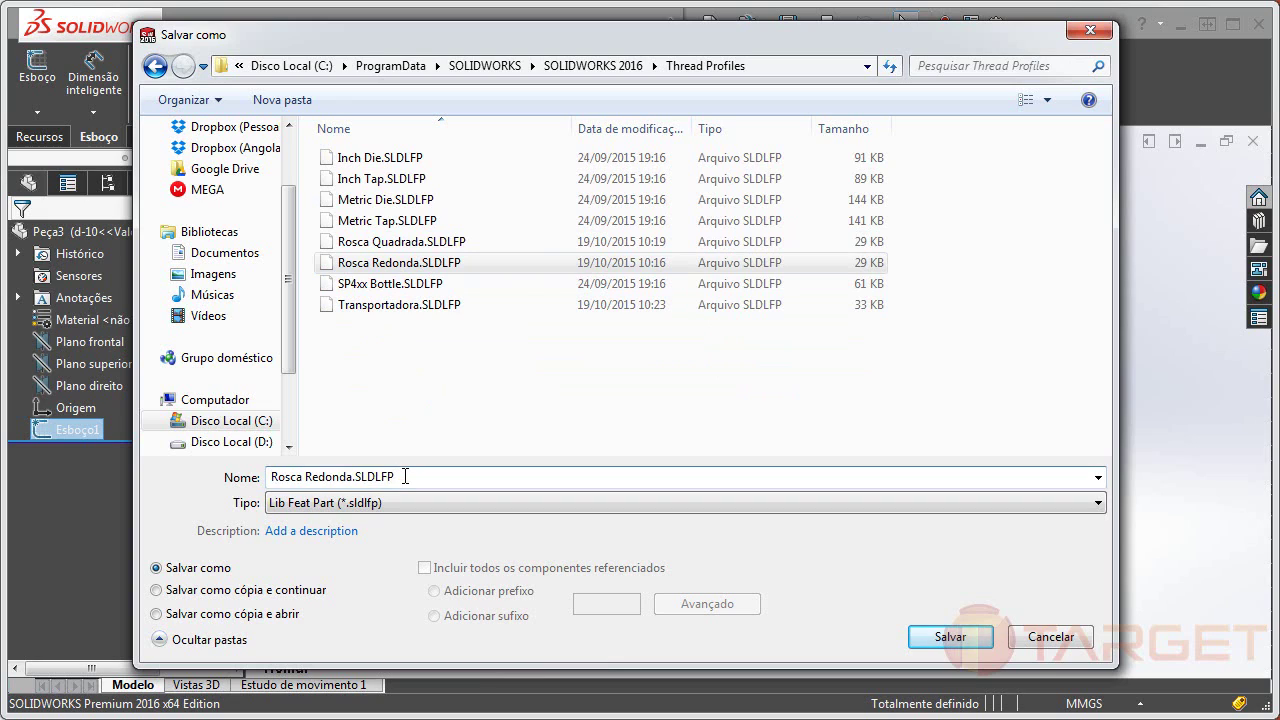
{"action": "key", "text": "BackSpace"}
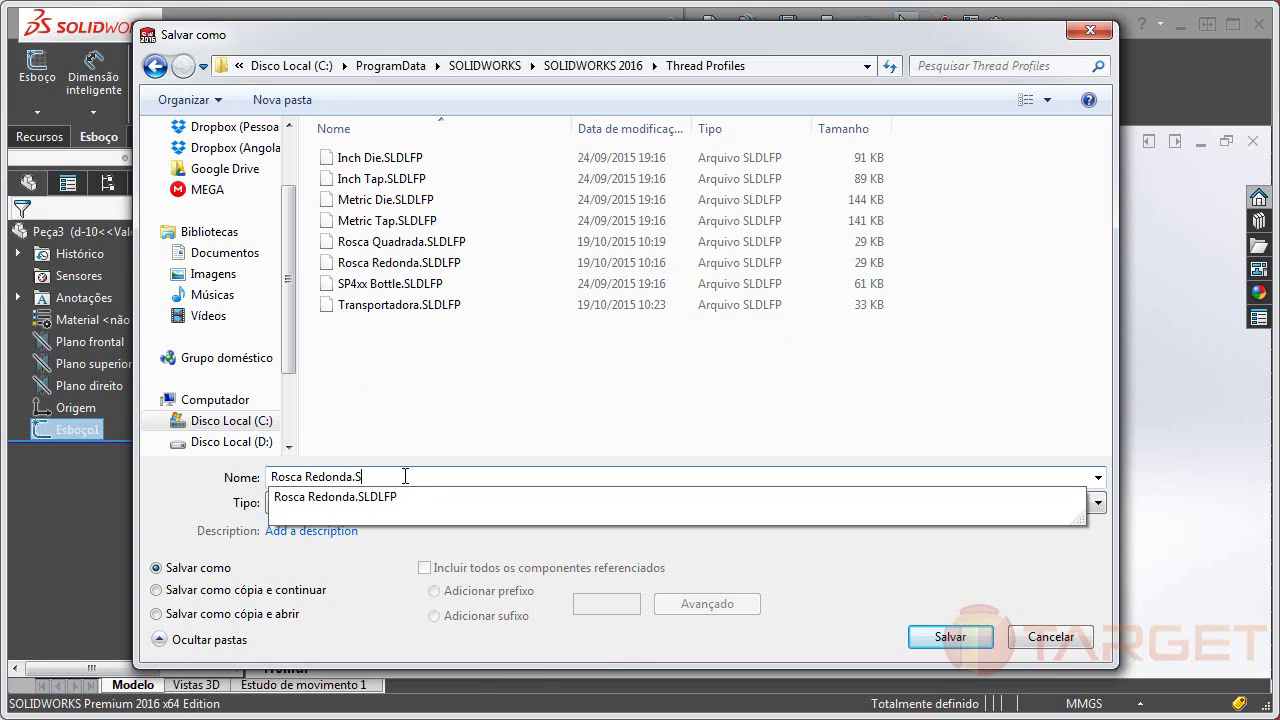
{"action": "left_click", "coordinate": [950, 637]}
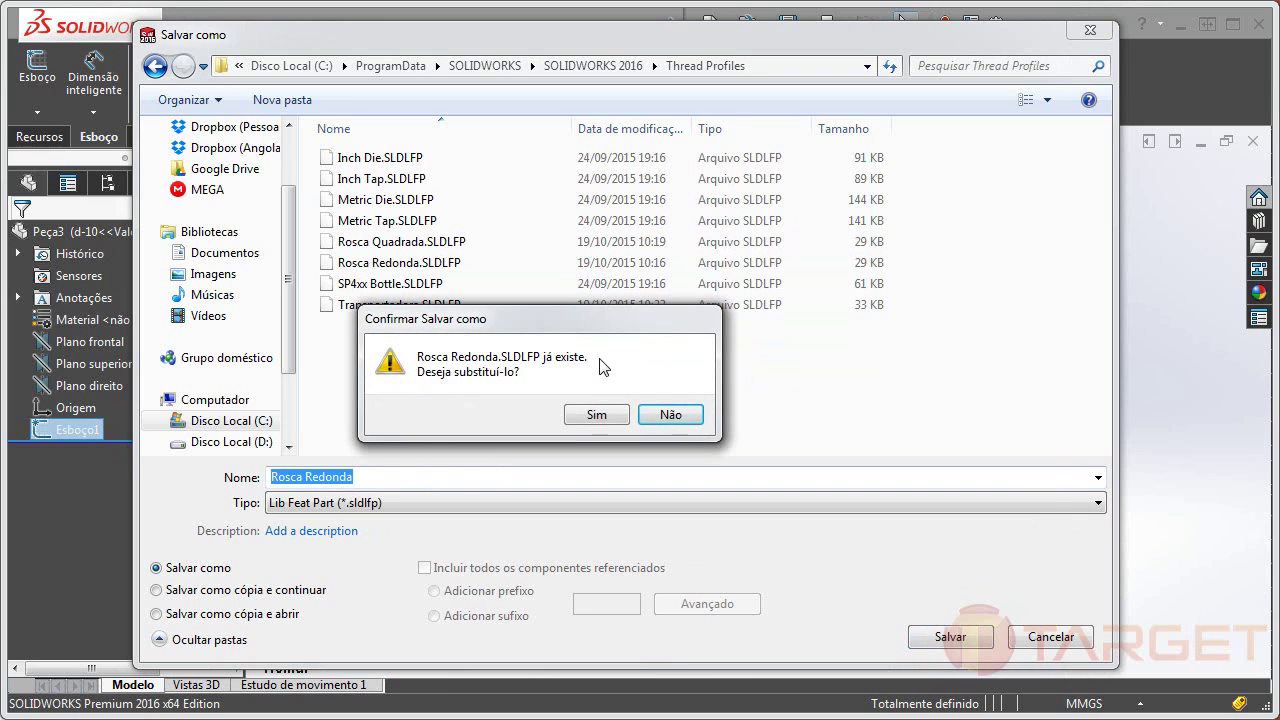
{"action": "left_click", "coordinate": [590, 416]}
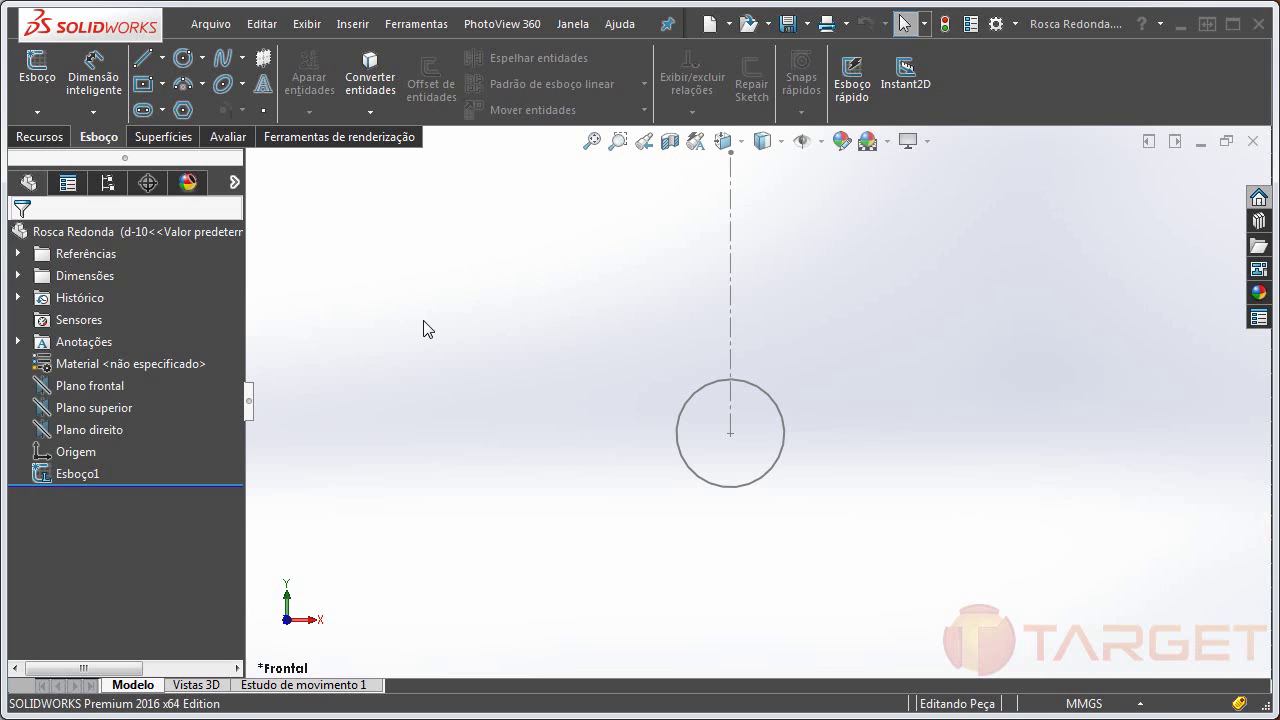
- Leave the saved thread profile and create a new part document
{"action": "key", "text": "ctrl+Tab"}
{"action": "left_click", "coordinate": [732, 390]}
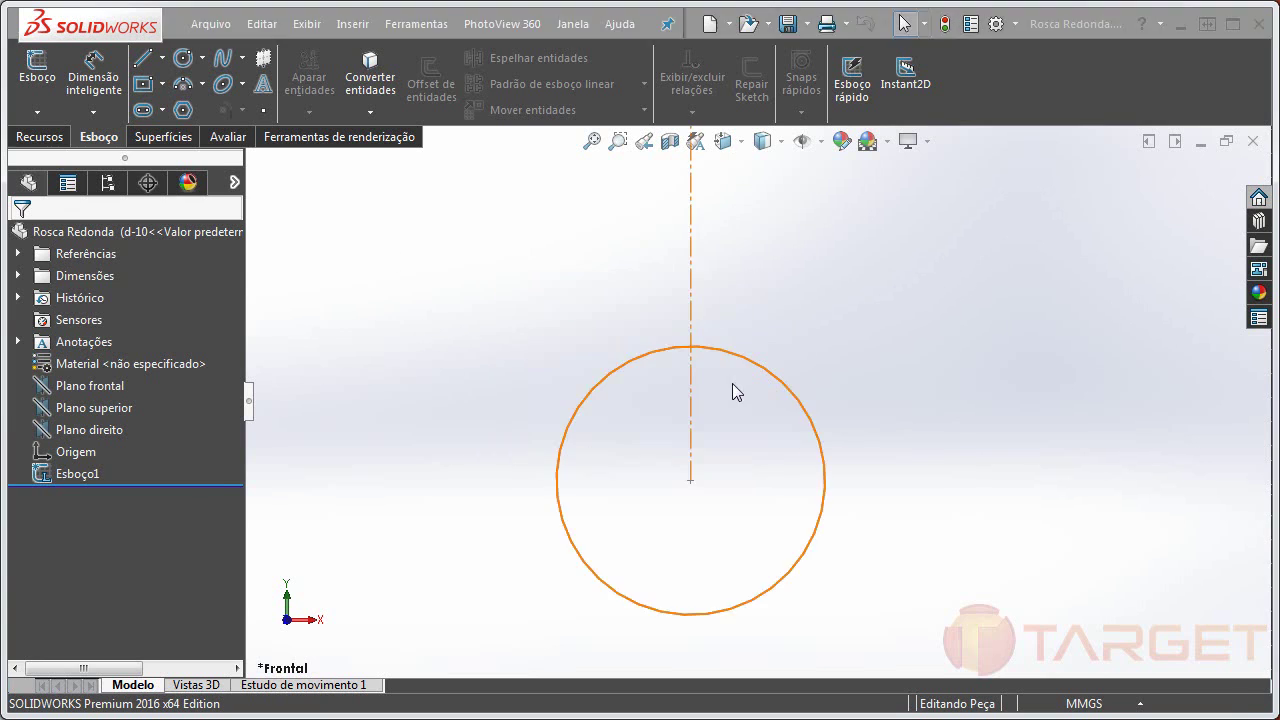
{"action": "left_click", "coordinate": [709, 24]}
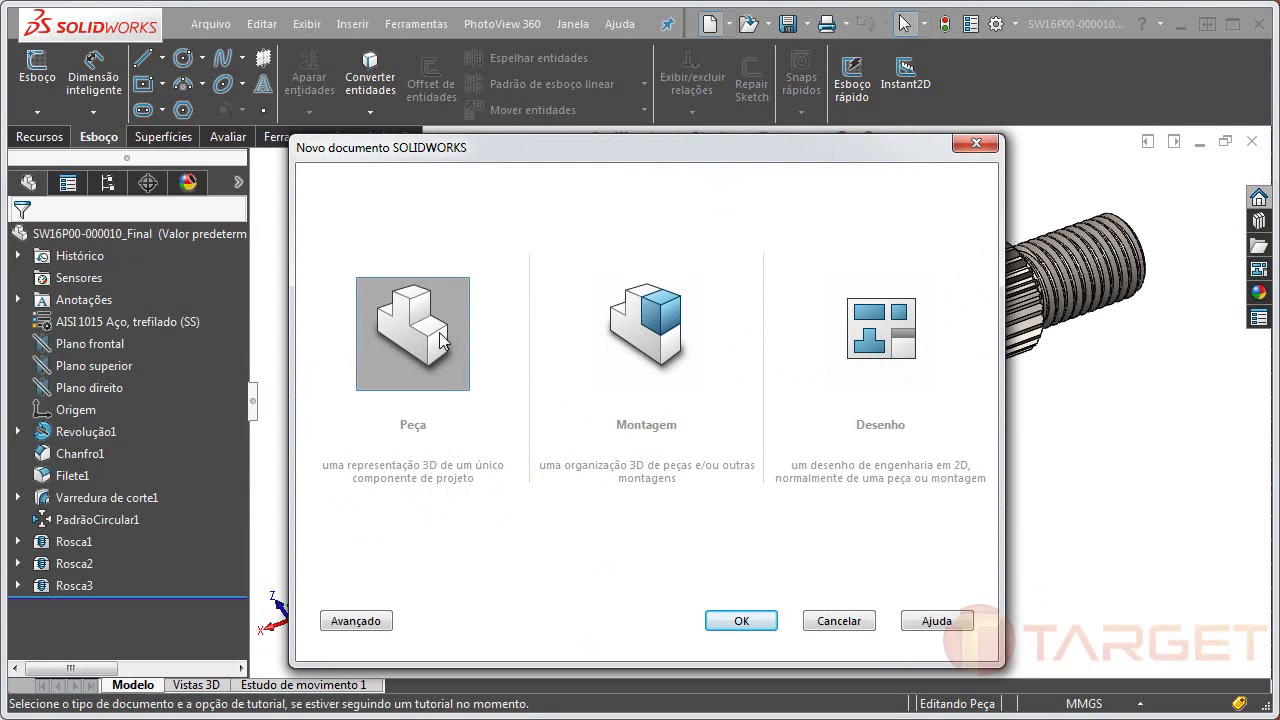
{"action": "left_click", "coordinate": [741, 621]}
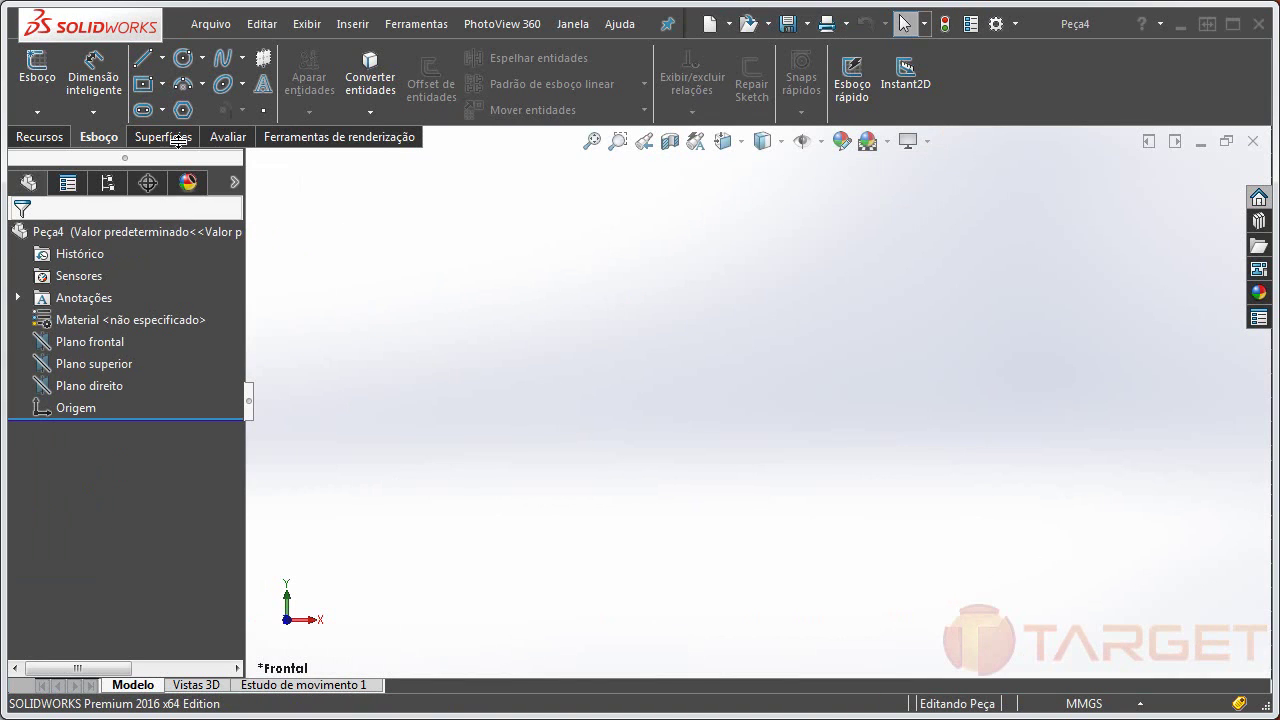
- Start a boss extrusion on the front plane and sketch a circle about 94 mm in diameter centred on the origin
{"action": "left_click", "coordinate": [45, 136]}
{"action": "left_click", "coordinate": [54, 77]}
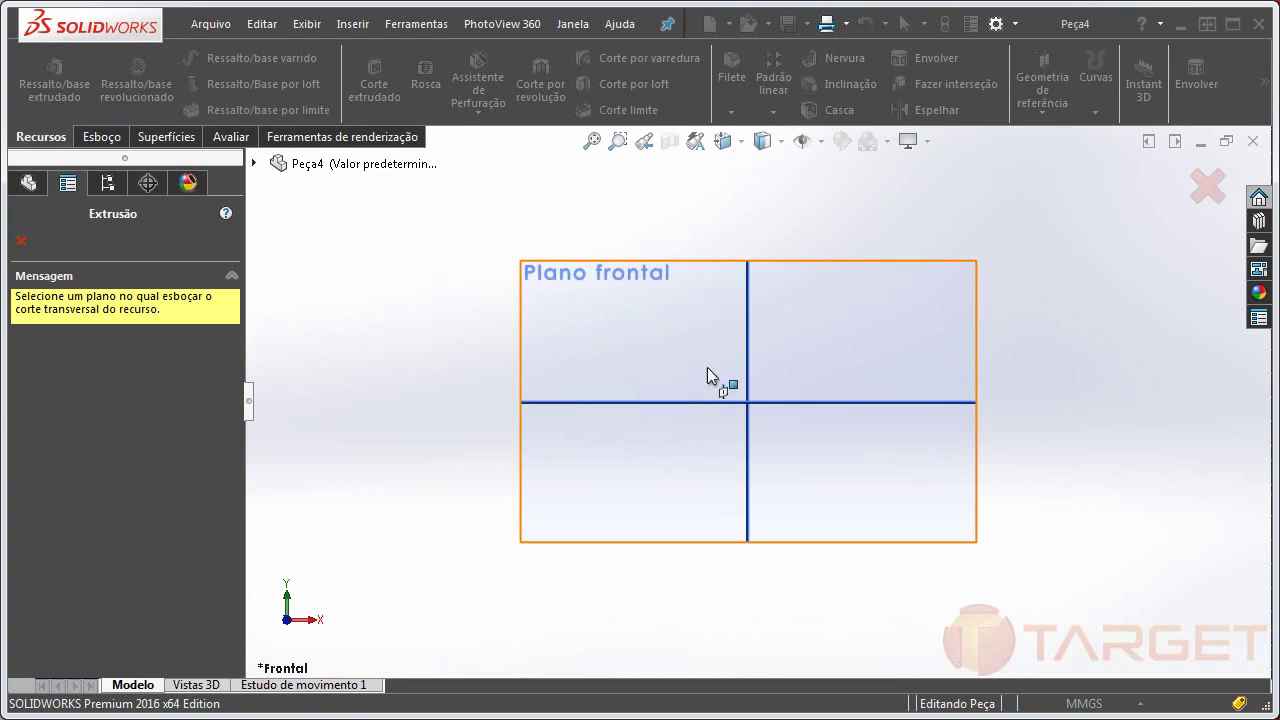
{"action": "left_click", "coordinate": [711, 381]}
{"action": "right_click_drag", "start_coordinate": [728, 442], "coordinate": [843, 440]}
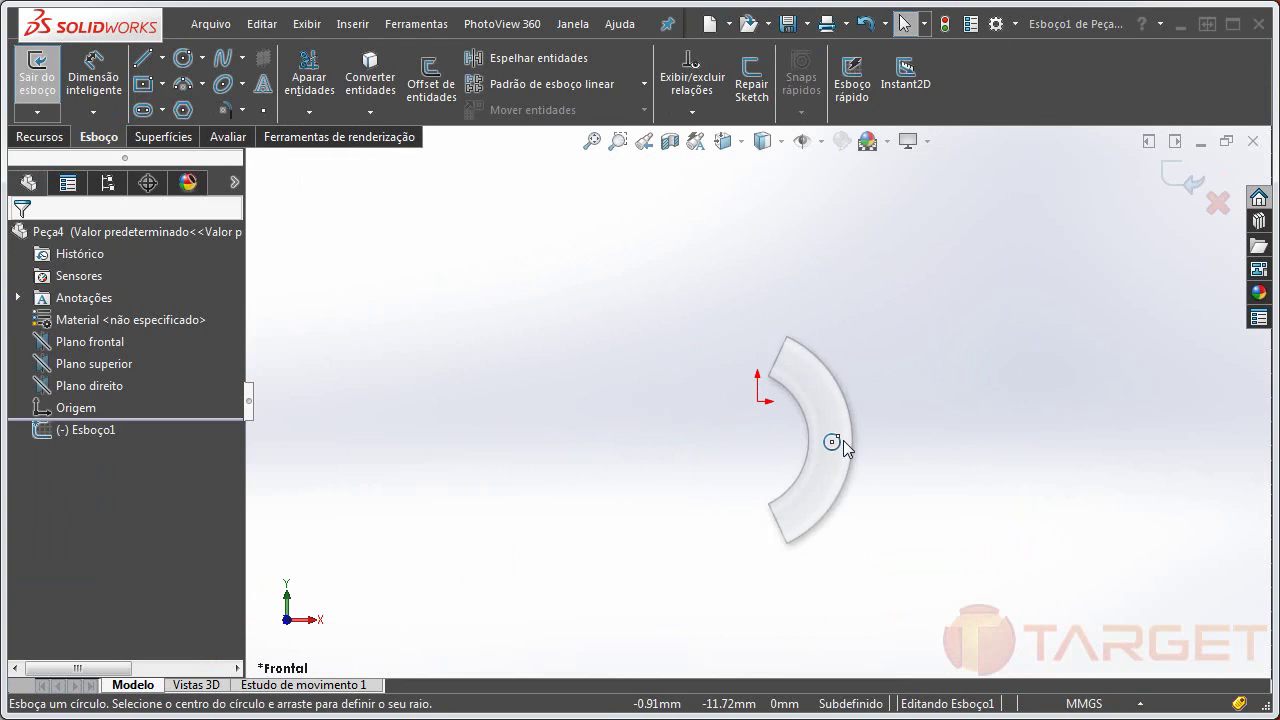
{"action": "left_click", "coordinate": [758, 402]}
{"action": "left_click", "coordinate": [874, 302]}
{"action": "key", "text": "Escape"}
- Dimension the circle's diameter at 50 mm and finish the sketch
{"action": "right_click_drag", "start_coordinate": [956, 356], "coordinate": [954, 298]}
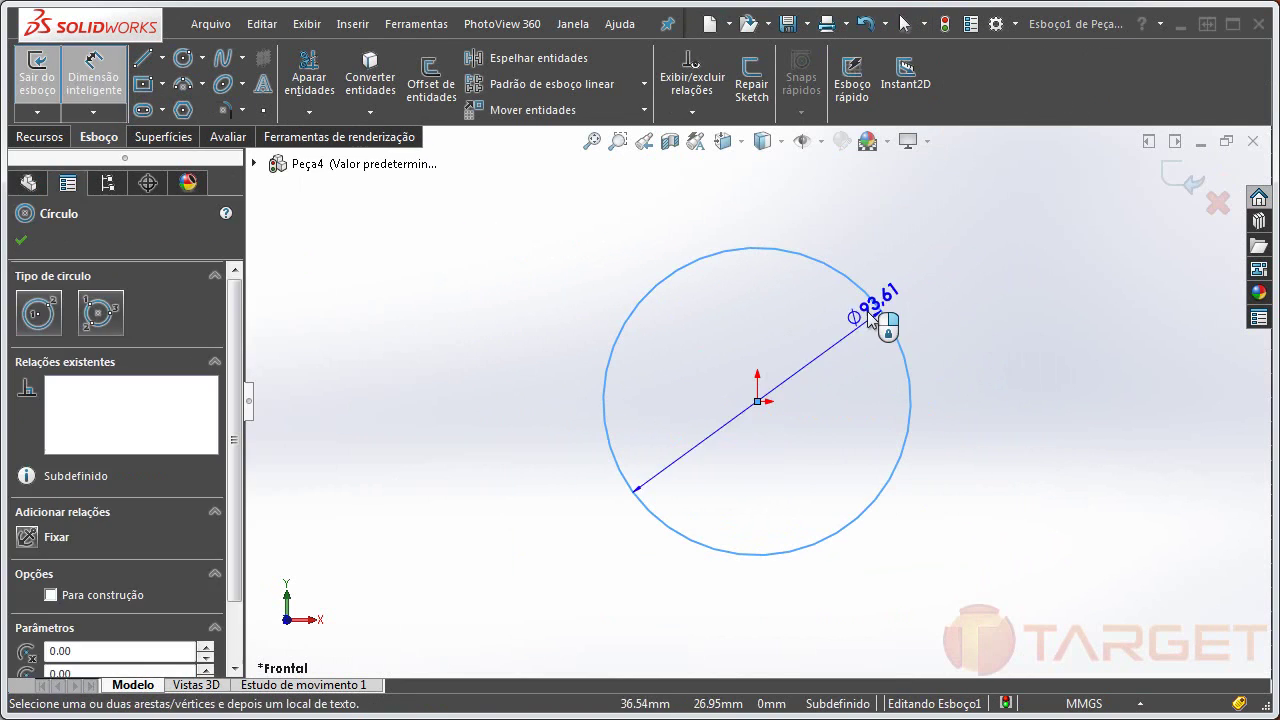
{"action": "left_click", "coordinate": [866, 320]}
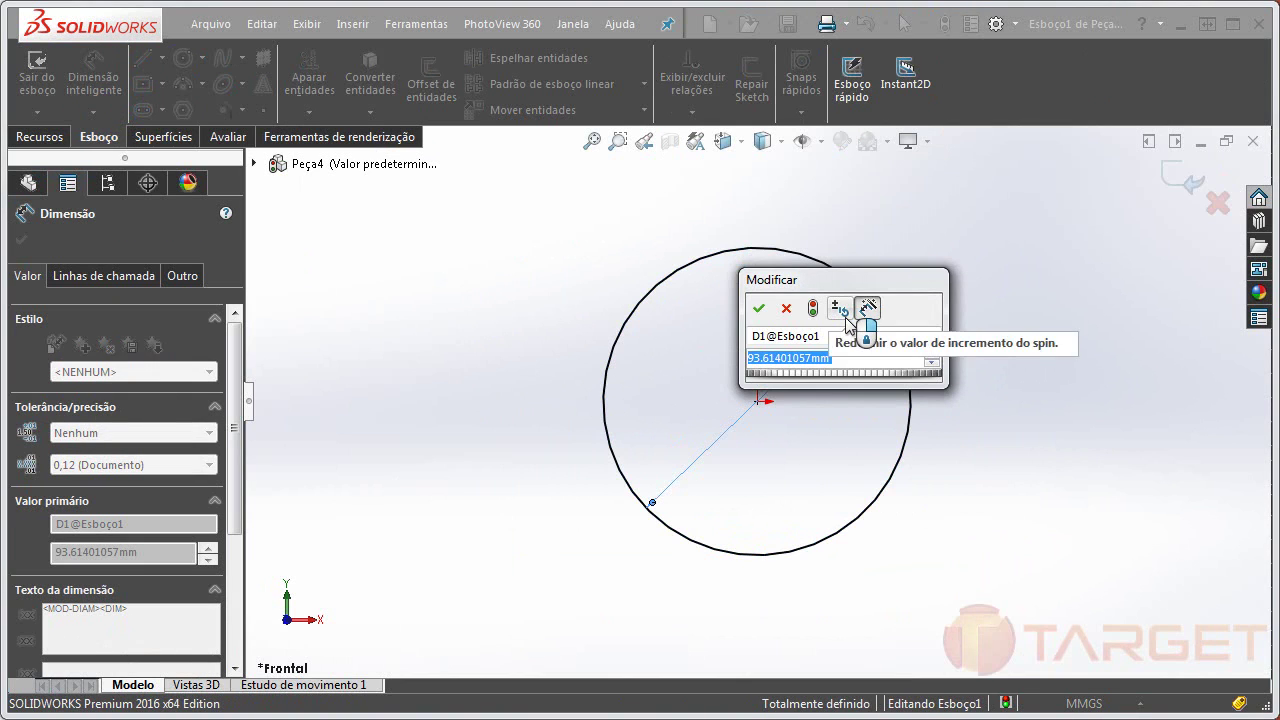
{"action": "type", "text": "50"}
{"action": "key", "text": "Return"}
{"action": "key", "text": "Escape"}
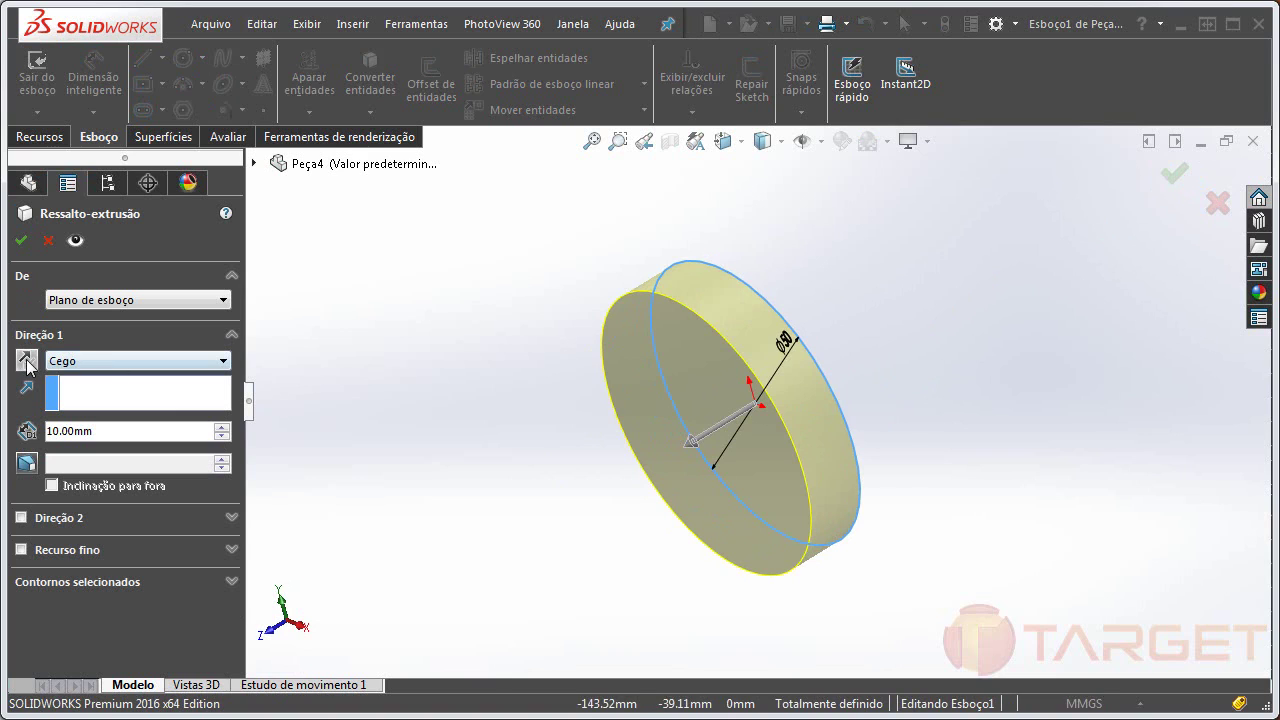
- Extrude the circle 301 mm in the reversed direction to form a long cylinder
{"action": "left_click_drag", "start_coordinate": [800, 378], "coordinate": [984, 411]}
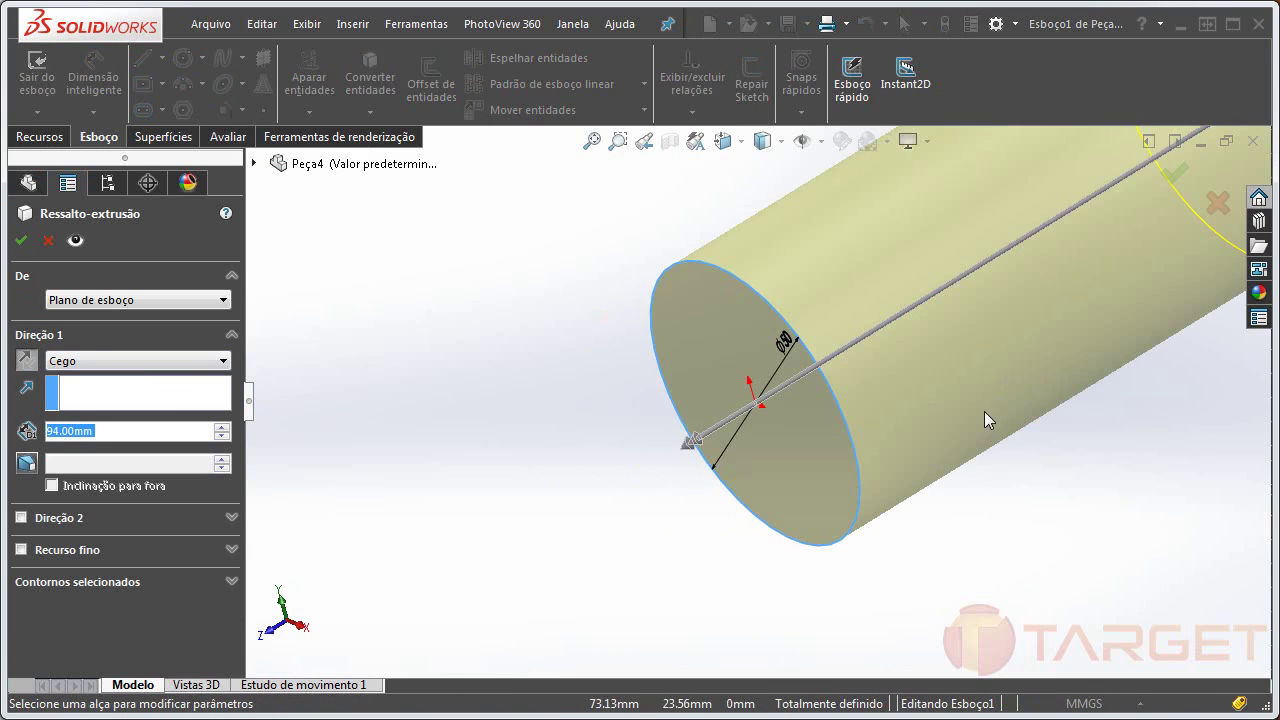
{"action": "scroll", "coordinate": [984, 411], "scroll_direction": "up", "scroll_amount": 4}
{"action": "left_click_drag", "start_coordinate": [994, 254], "coordinate": [1268, 74]}
{"action": "scroll", "coordinate": [998, 387], "scroll_direction": "up", "scroll_amount": 4}
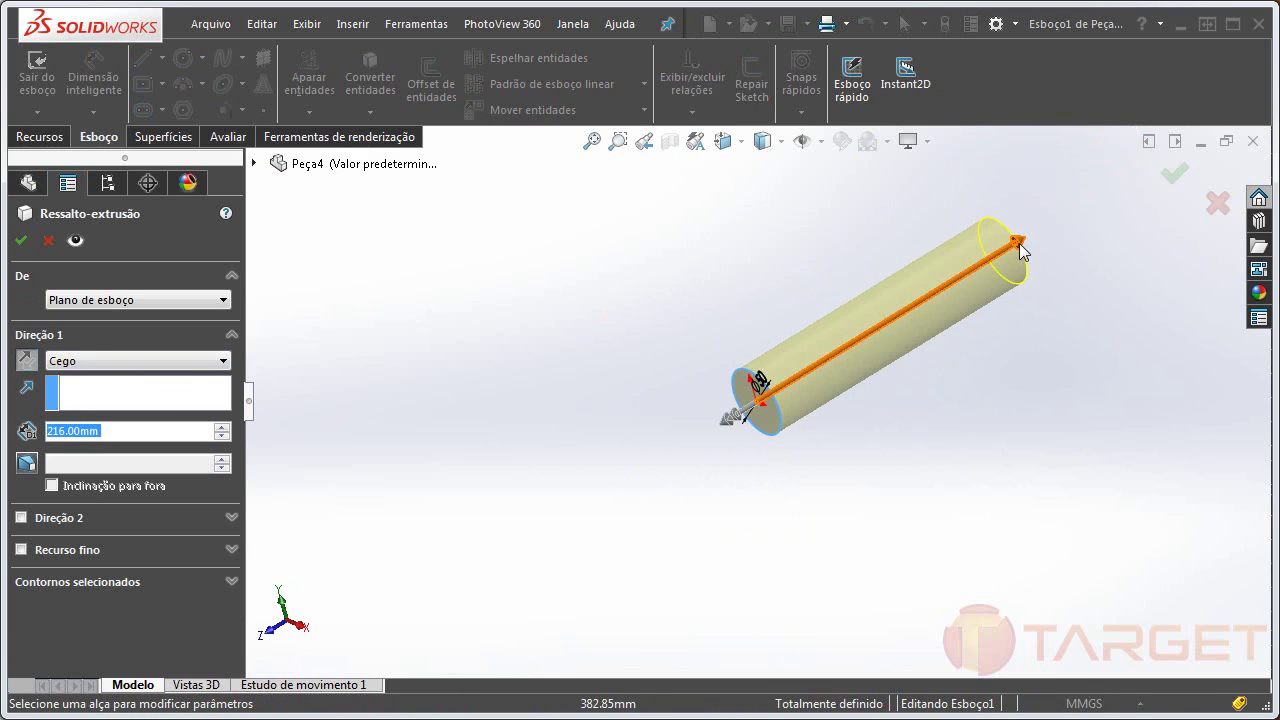
{"action": "left_click_drag", "start_coordinate": [1020, 250], "coordinate": [1116, 182]}
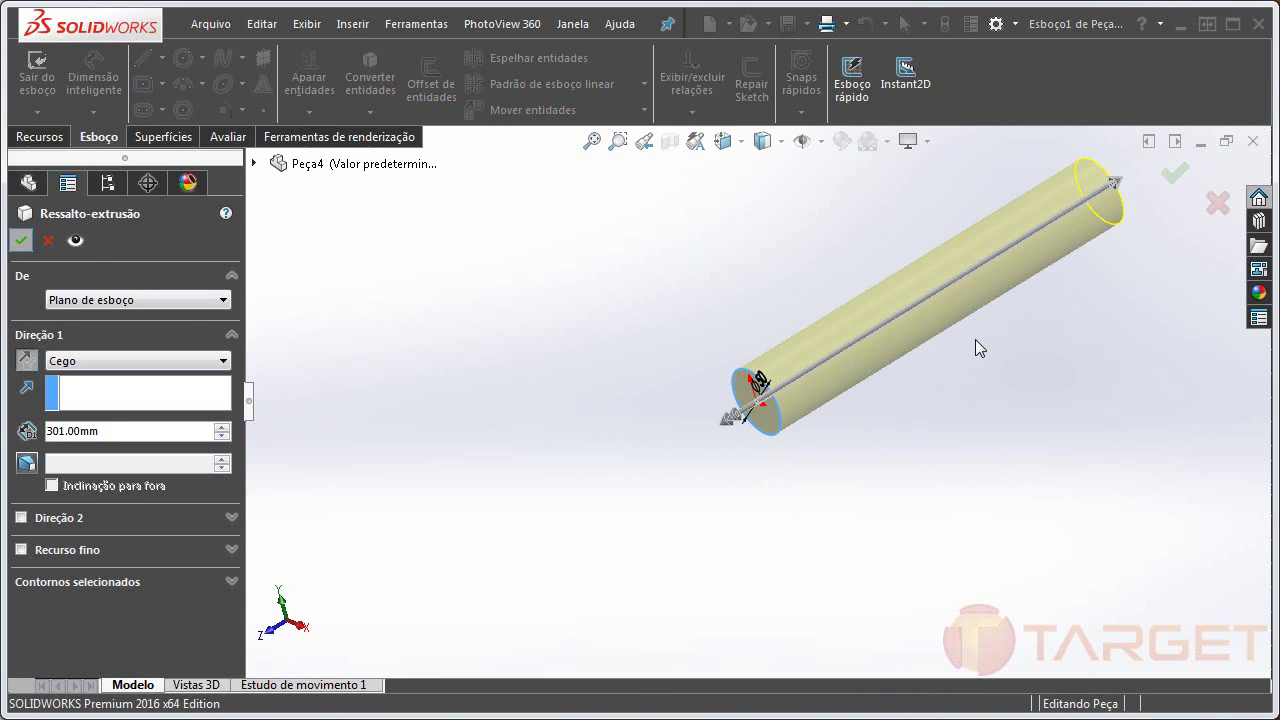
{"action": "key", "text": "Return"}
{"action": "scroll", "coordinate": [998, 350], "scroll_direction": "up", "scroll_amount": 3}
{"action": "scroll", "coordinate": [912, 343], "scroll_direction": "down", "scroll_amount": 3}
- Start a Thread feature and select the circular edge of the cylinder's near end as its location
{"action": "left_click", "coordinate": [491, 281]}
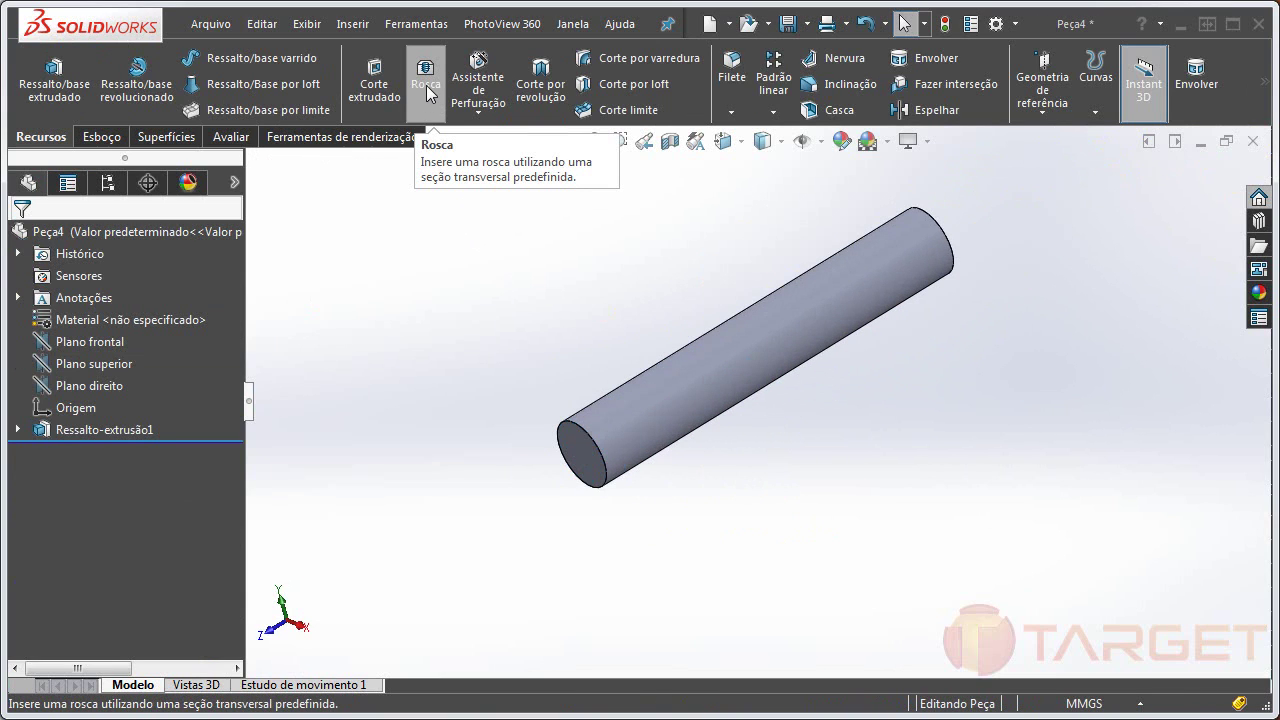
{"action": "left_click", "coordinate": [426, 88]}
{"action": "scroll", "coordinate": [236, 406], "scroll_direction": "down", "scroll_amount": 3}
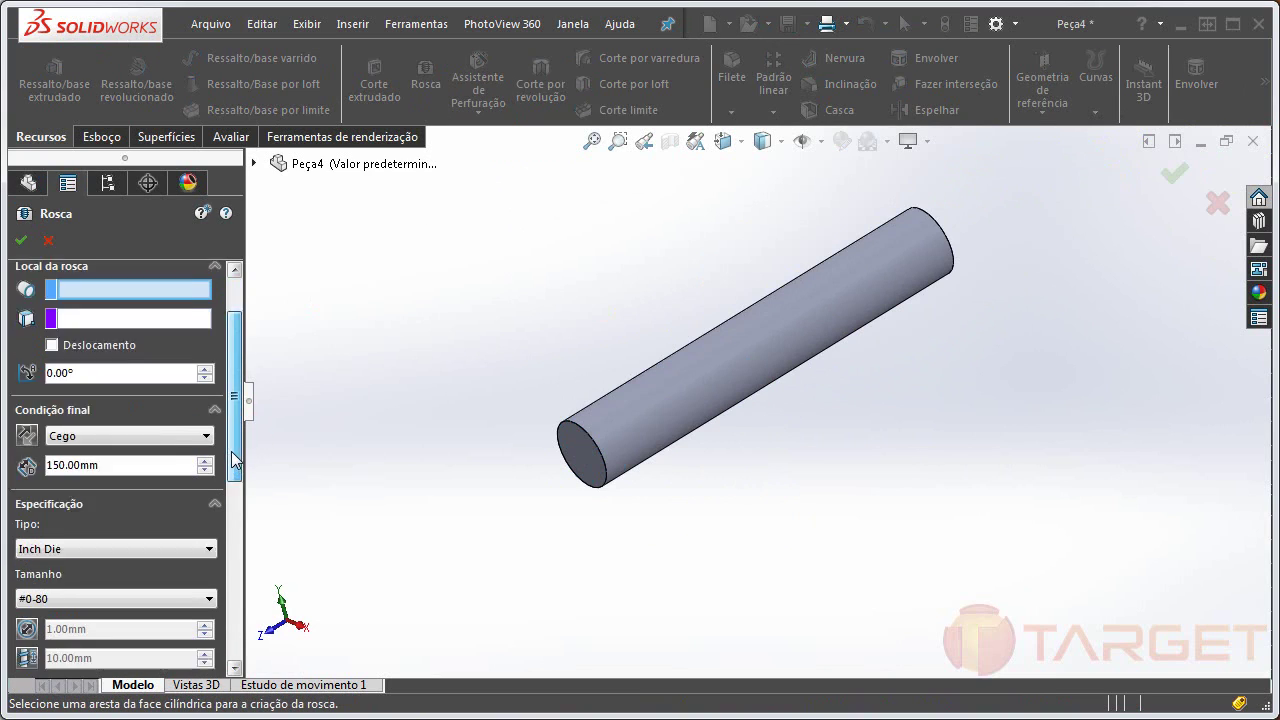
{"action": "left_click", "coordinate": [592, 482]}
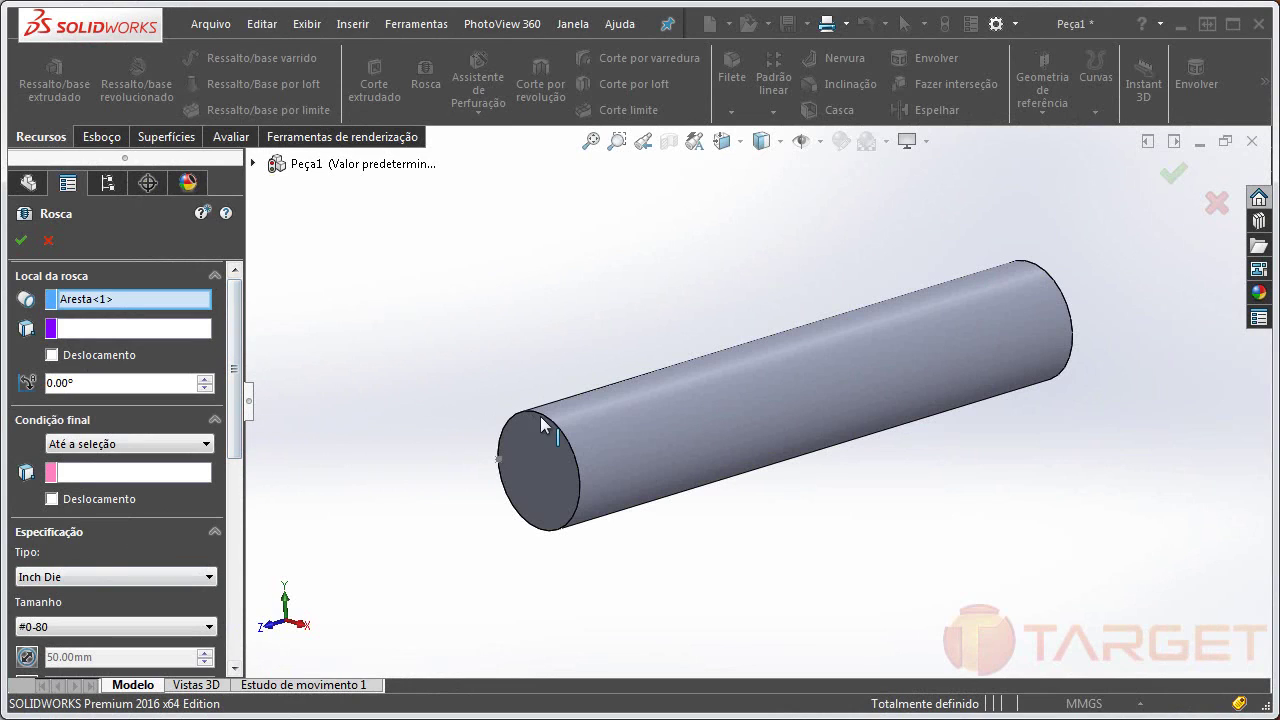
{"action": "left_click", "coordinate": [90, 300]}
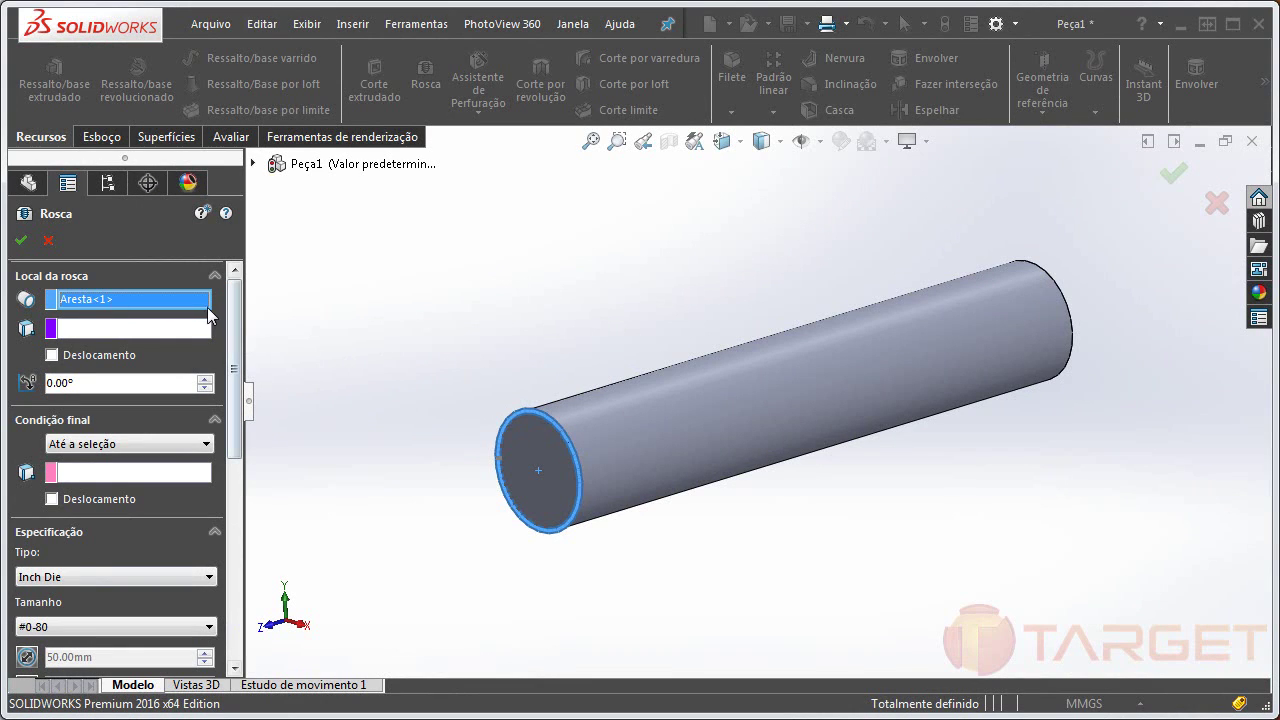
- Set the thread type to Rosca Redonda with size d-10
{"action": "left_click_drag", "start_coordinate": [229, 386], "coordinate": [228, 468]}
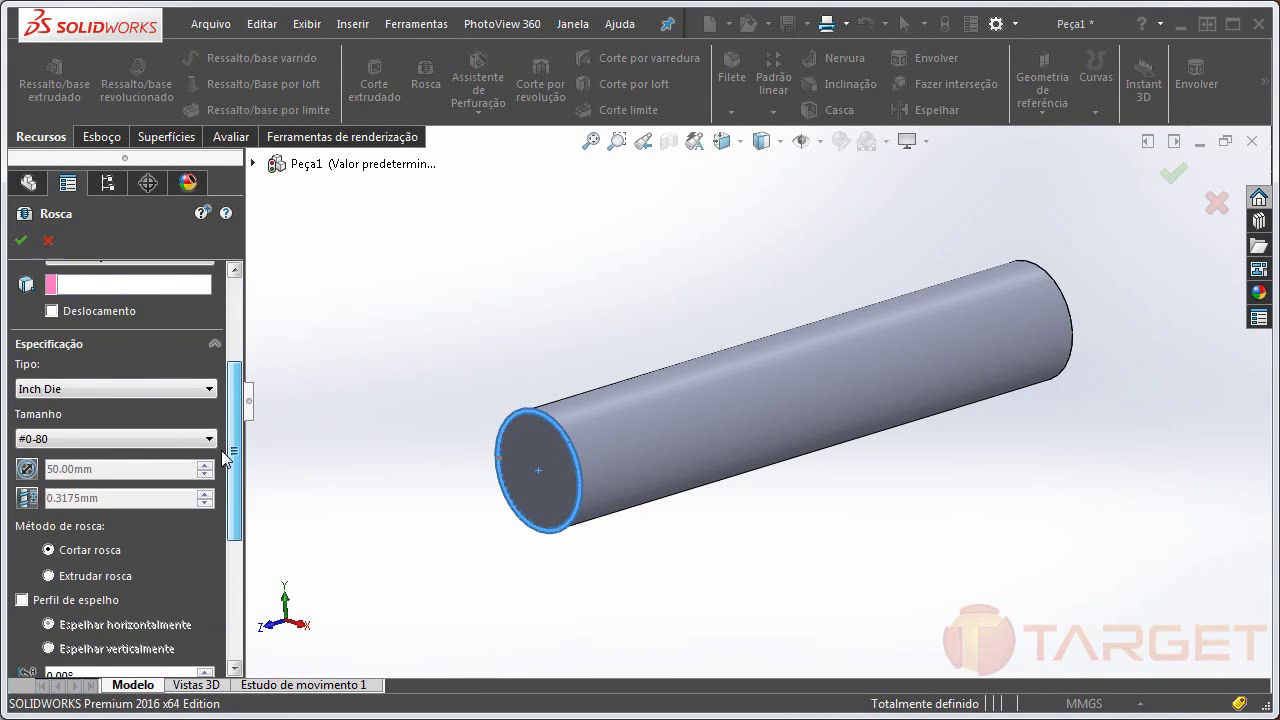
{"action": "left_click", "coordinate": [203, 390]}
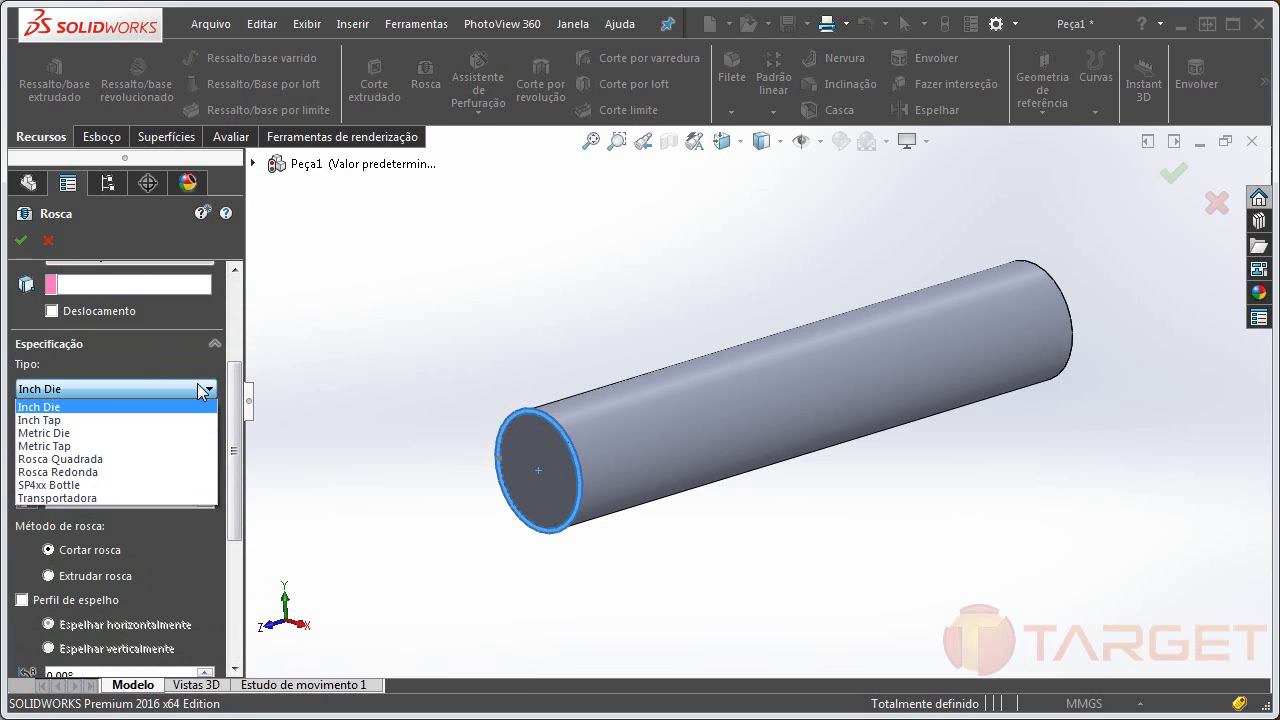
{"action": "left_click", "coordinate": [113, 472]}
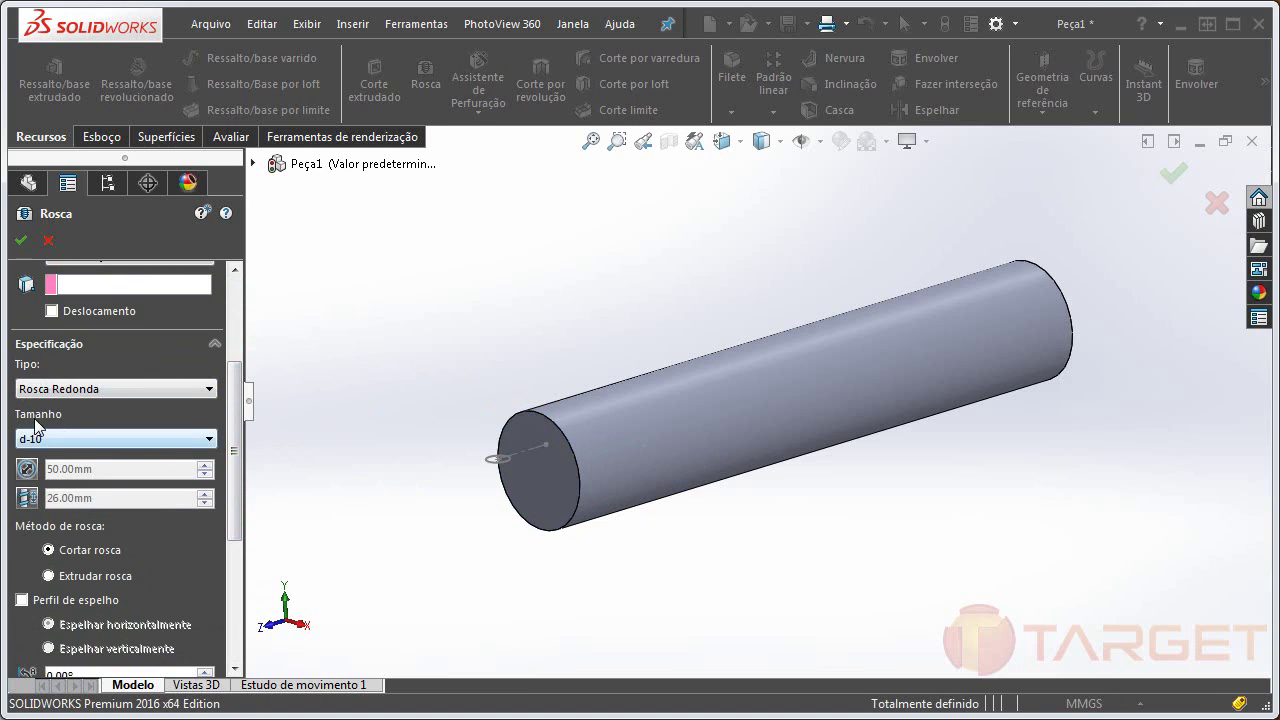
{"action": "left_click", "coordinate": [122, 438]}
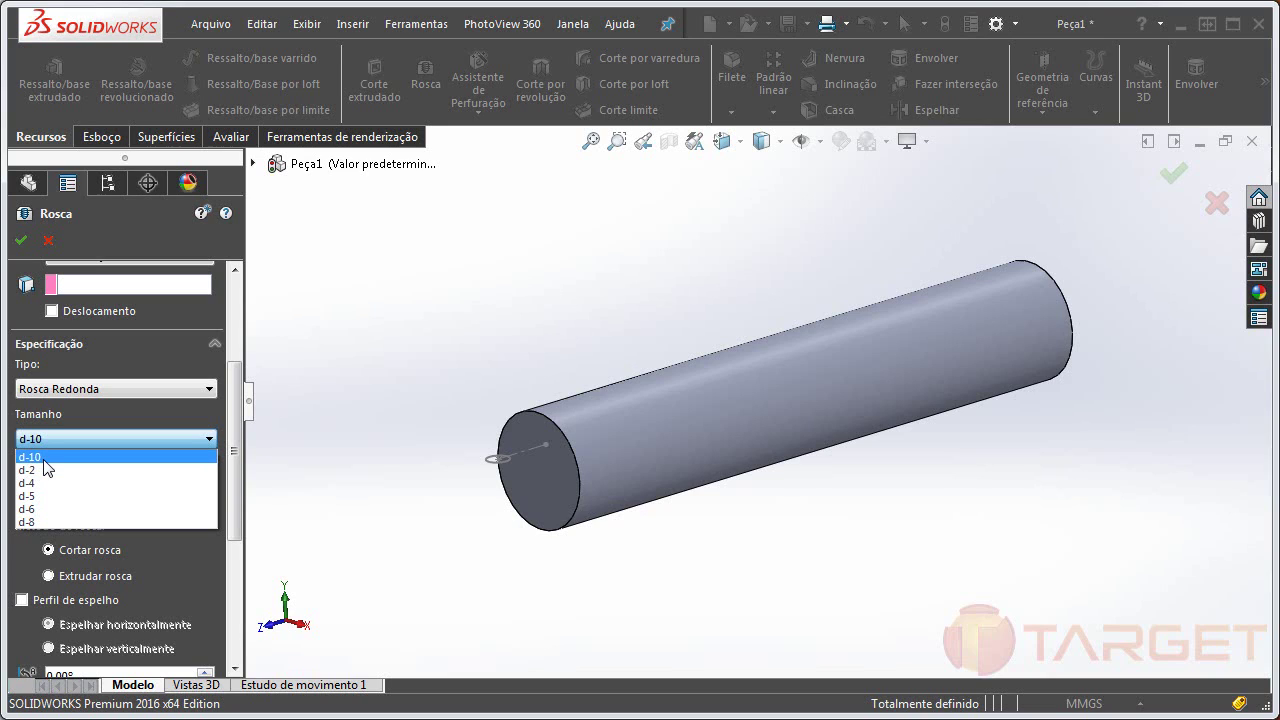
{"action": "left_click", "coordinate": [198, 438]}
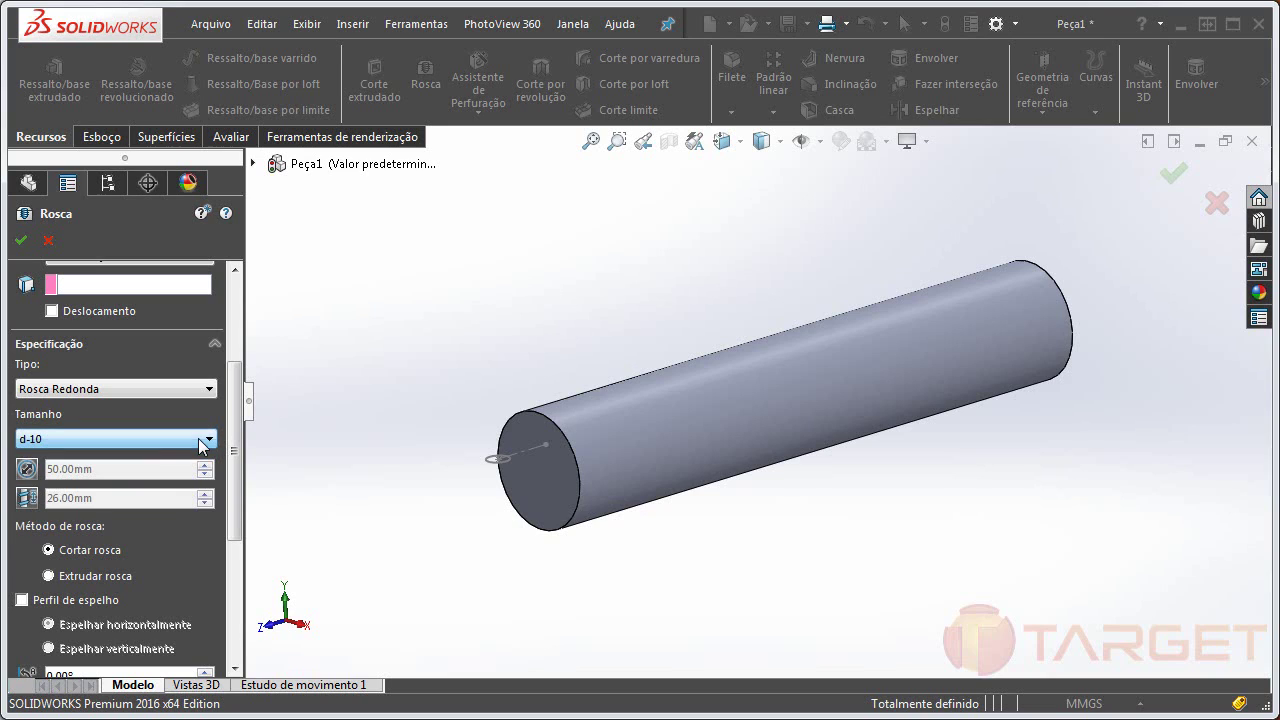
{"action": "scroll", "coordinate": [236, 350], "scroll_direction": "up", "scroll_amount": 3}
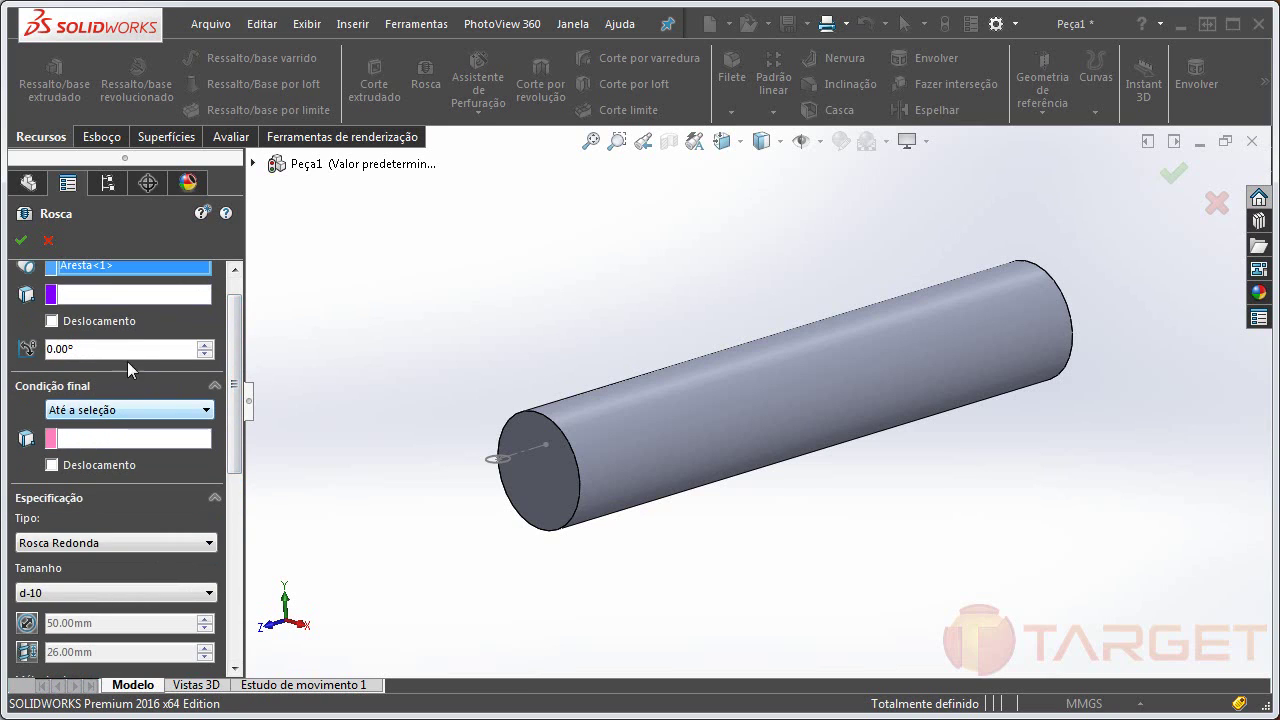
- Set the thread's end condition to Cego (blind) with a depth of 150 mm
{"action": "scroll", "coordinate": [229, 371], "scroll_direction": "up", "scroll_amount": 1}
{"action": "left_click", "coordinate": [197, 445]}
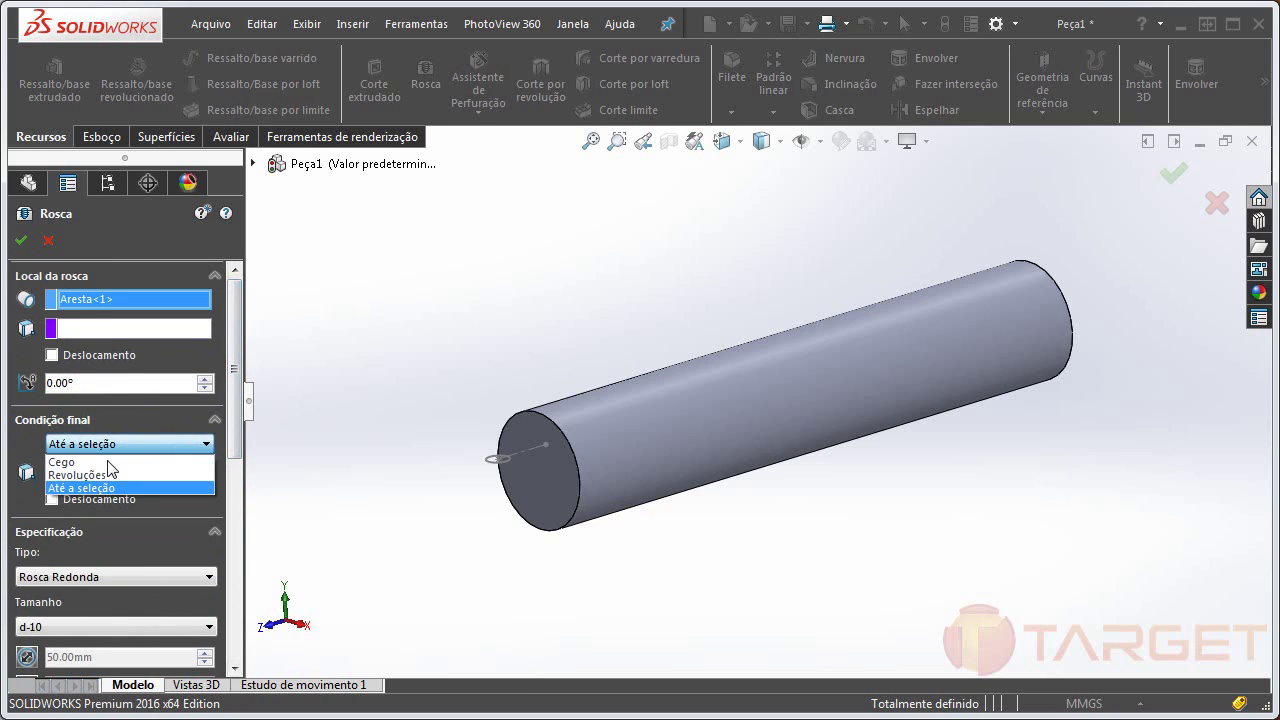
{"action": "left_click", "coordinate": [150, 459]}
{"action": "left_click", "coordinate": [118, 476]}
{"action": "key", "text": "ctrl+a"}
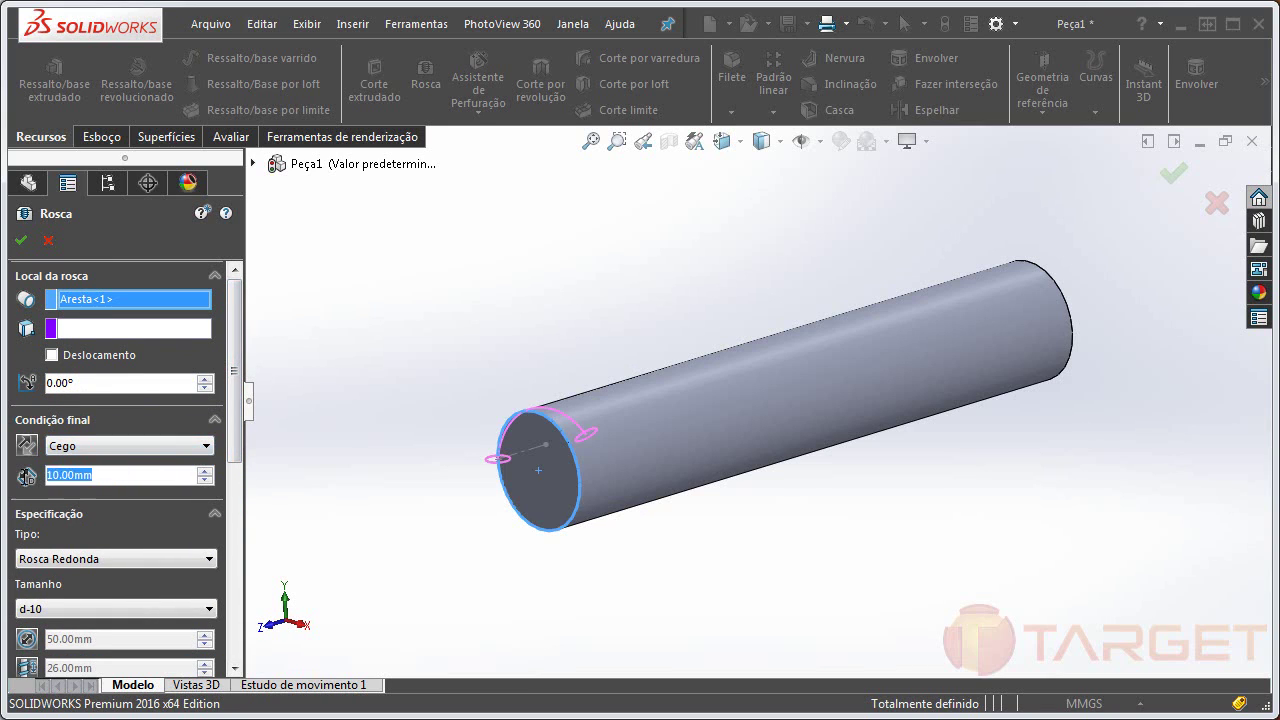
{"action": "type", "text": "150"}
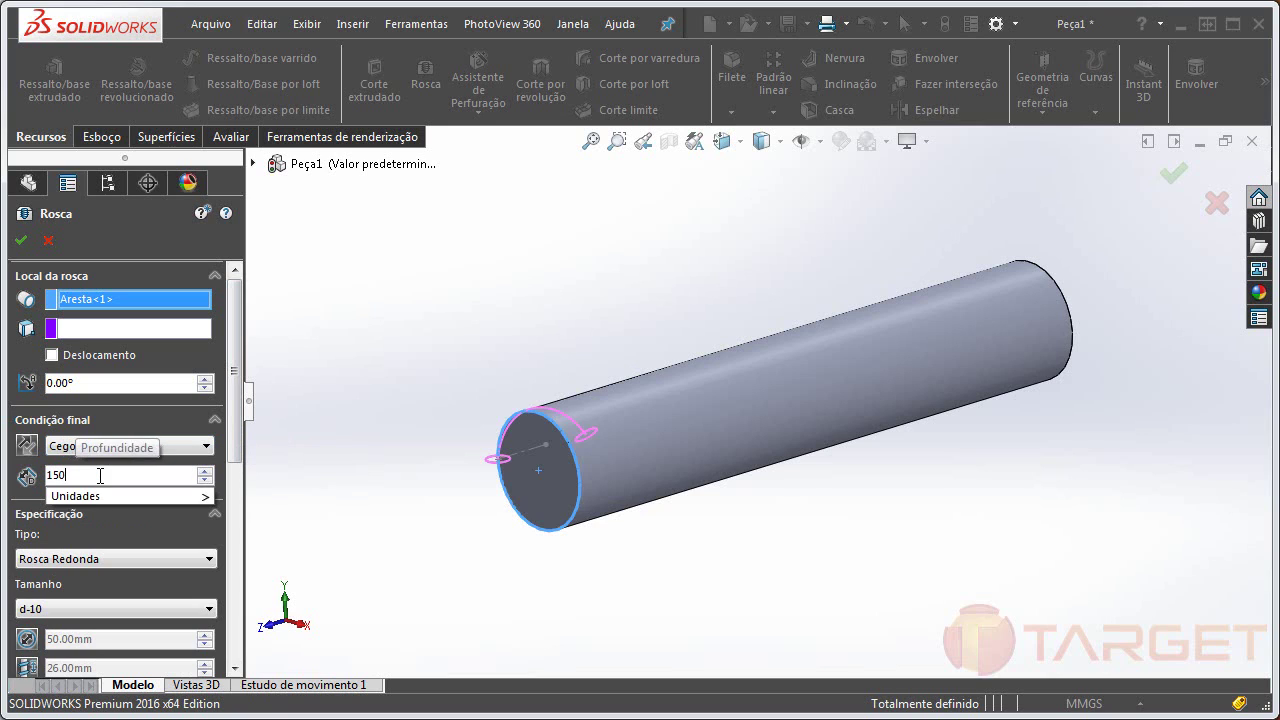
{"action": "key", "text": "Return"}
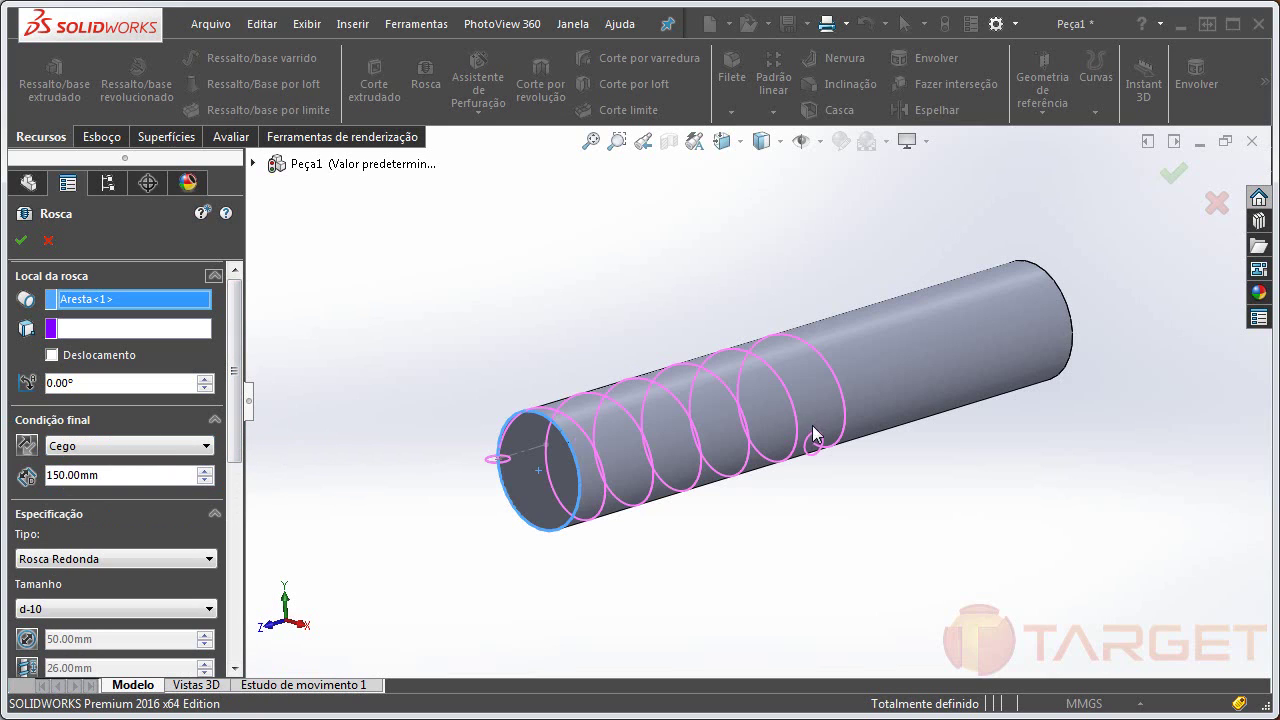
{"action": "middle_click_drag", "start_coordinate": [812, 427], "coordinate": [766, 423]}
- Change the thread size to d-4
{"action": "left_click_drag", "start_coordinate": [237, 457], "coordinate": [241, 493]}
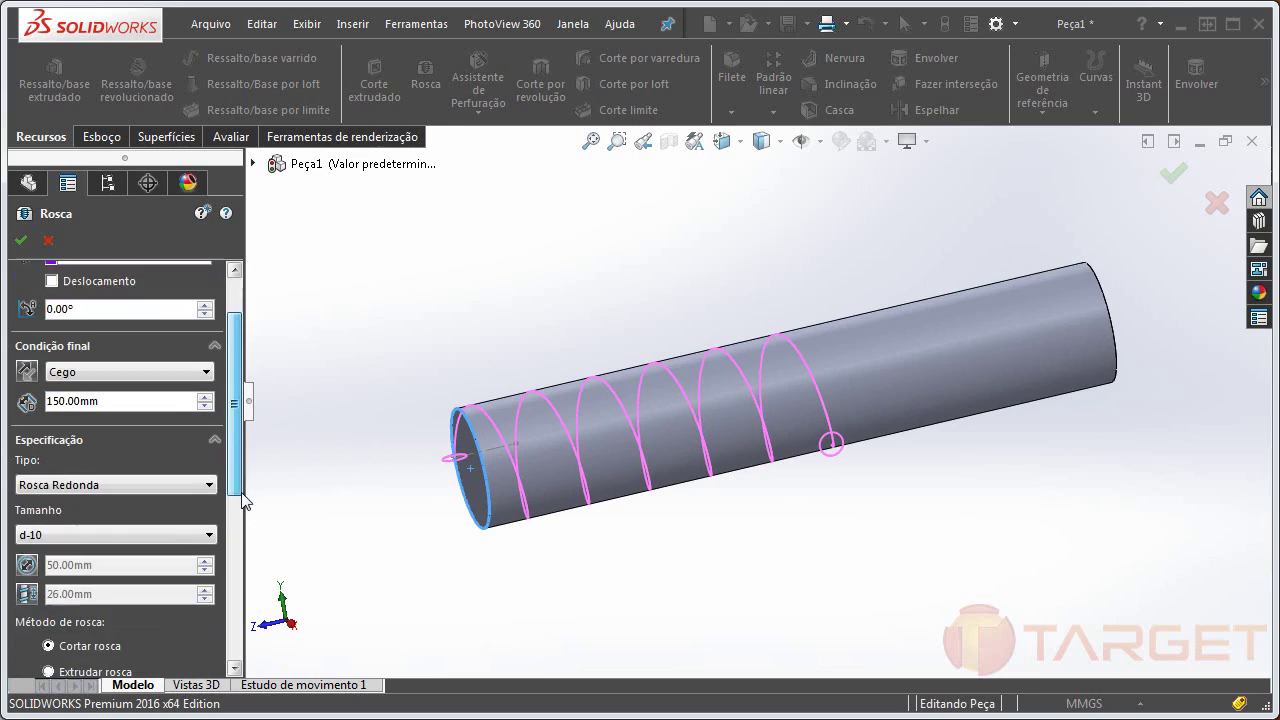
{"action": "scroll", "coordinate": [242, 495], "scroll_direction": "down", "scroll_amount": 1}
{"action": "left_click", "coordinate": [195, 478]}
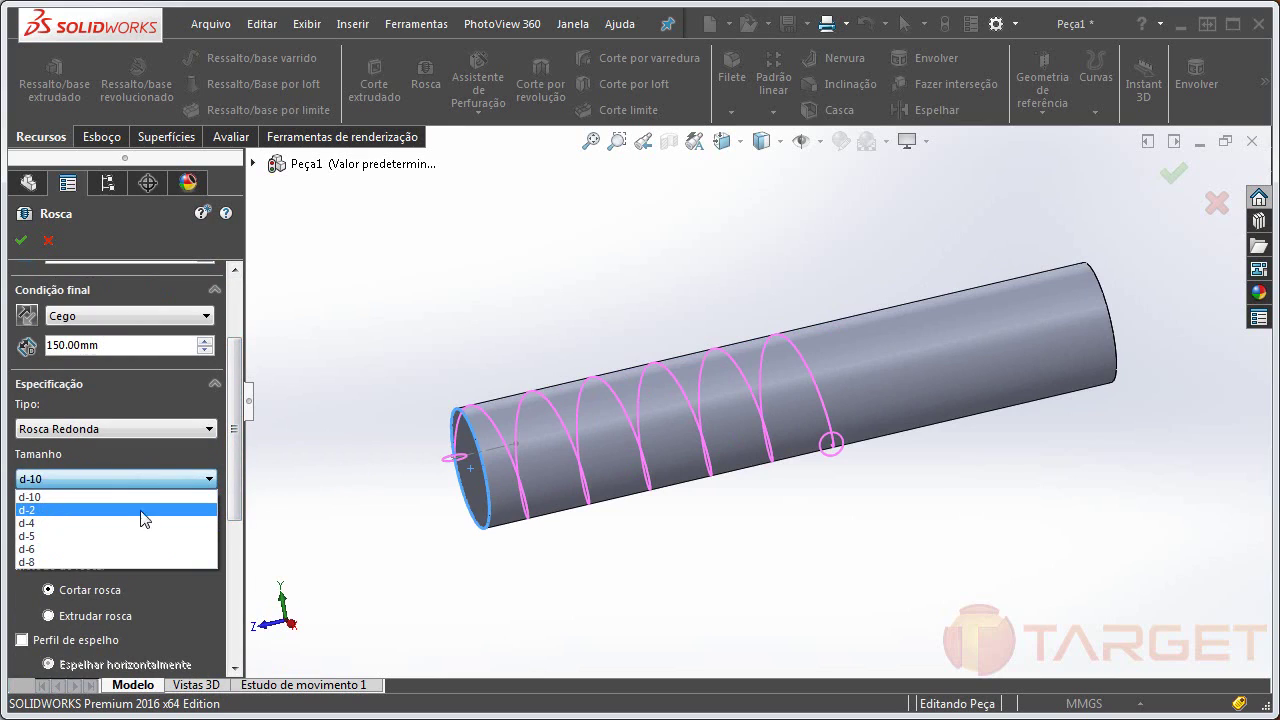
{"action": "left_click", "coordinate": [434, 306]}
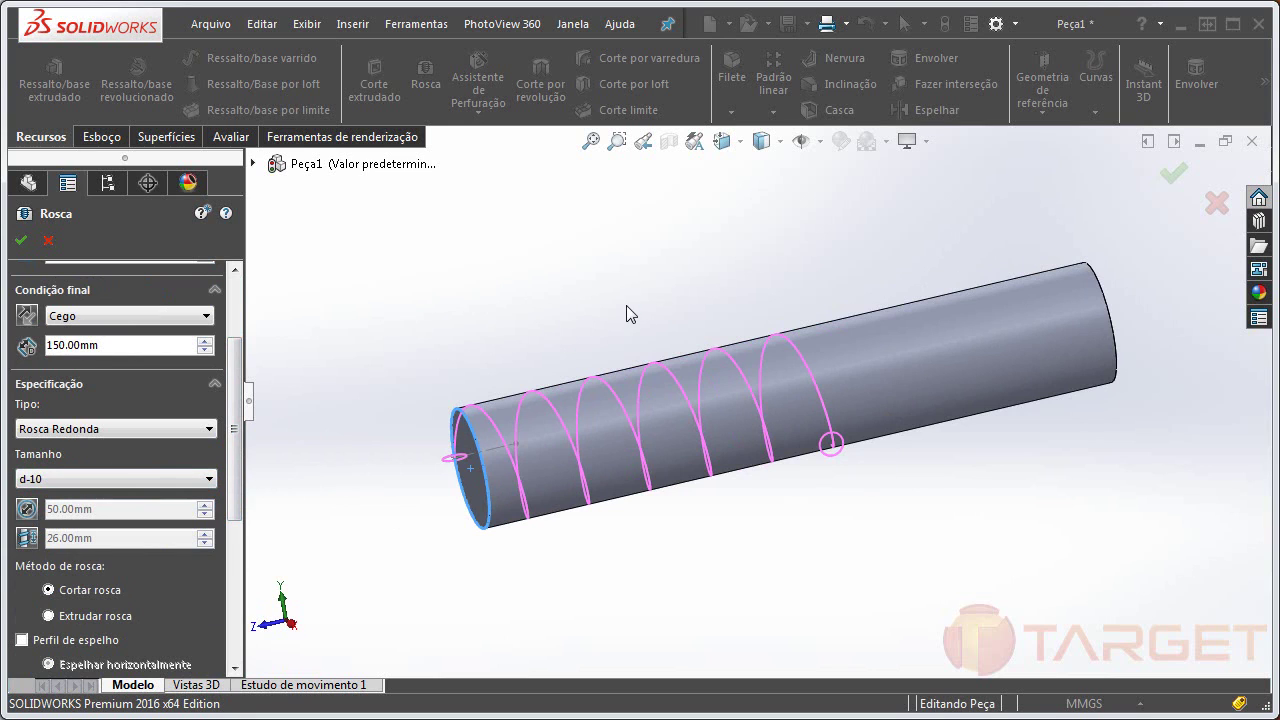
{"action": "middle_click_drag", "start_coordinate": [626, 308], "coordinate": [643, 526]}
{"action": "scroll", "coordinate": [643, 526], "scroll_direction": "down", "scroll_amount": 3}
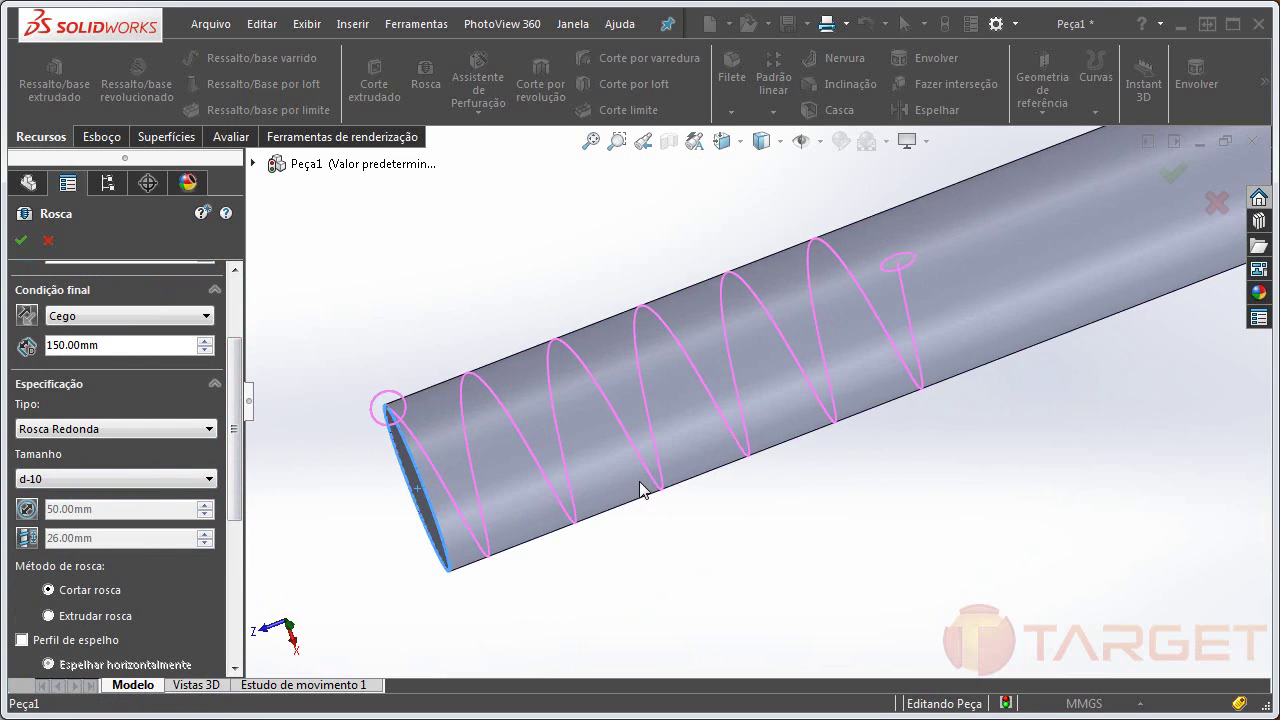
{"action": "left_click", "coordinate": [173, 478]}
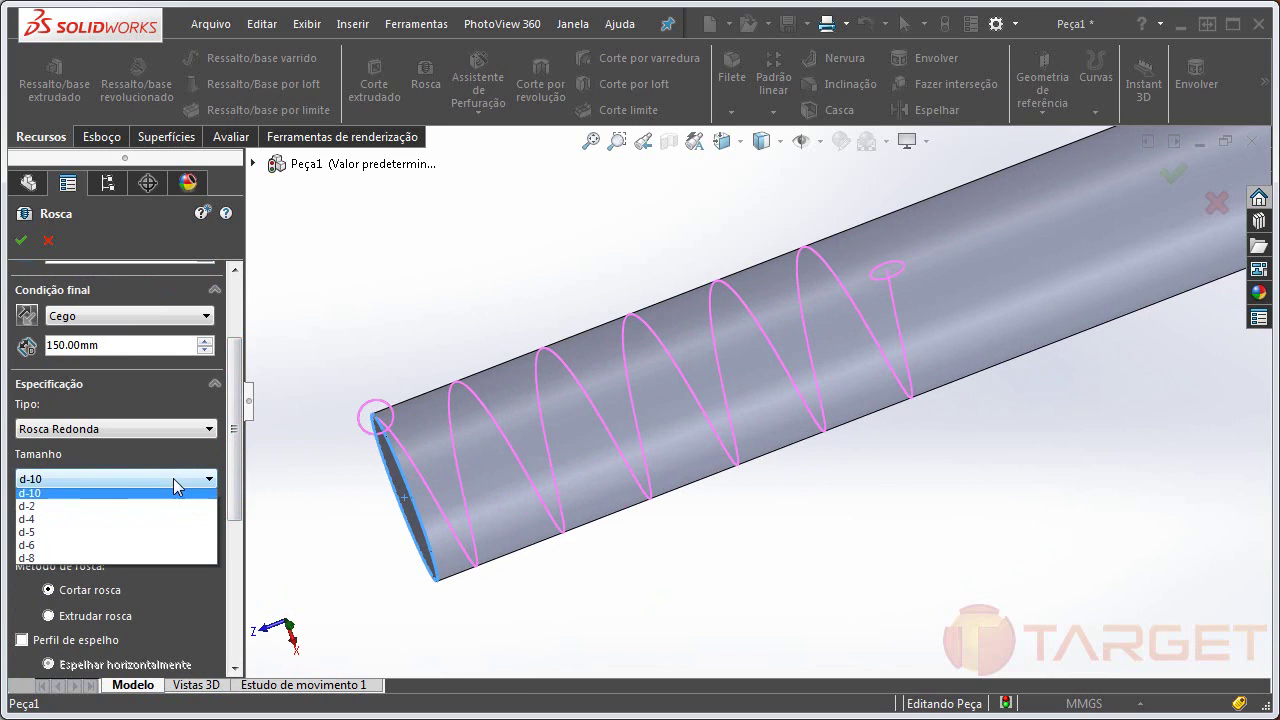
{"action": "left_click", "coordinate": [41, 524]}
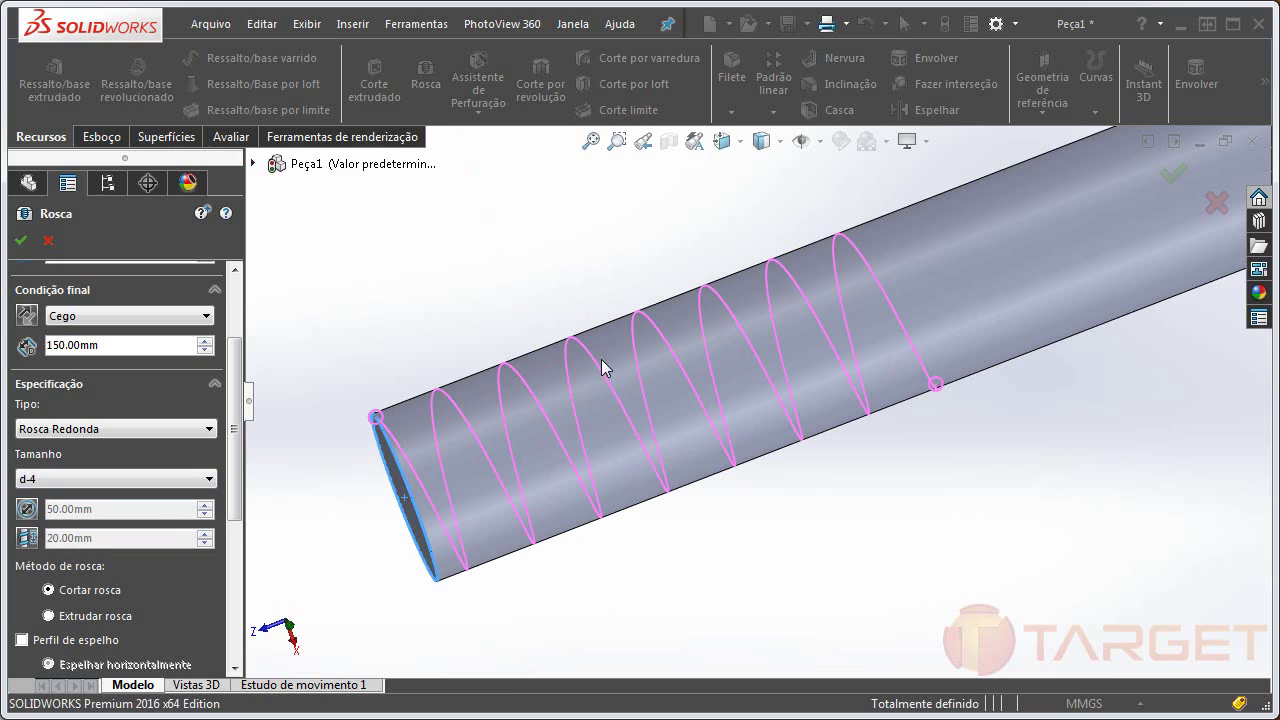
- Set the thread size to d-6 and override its pitch with 25 mm
{"action": "left_click", "coordinate": [122, 479]}
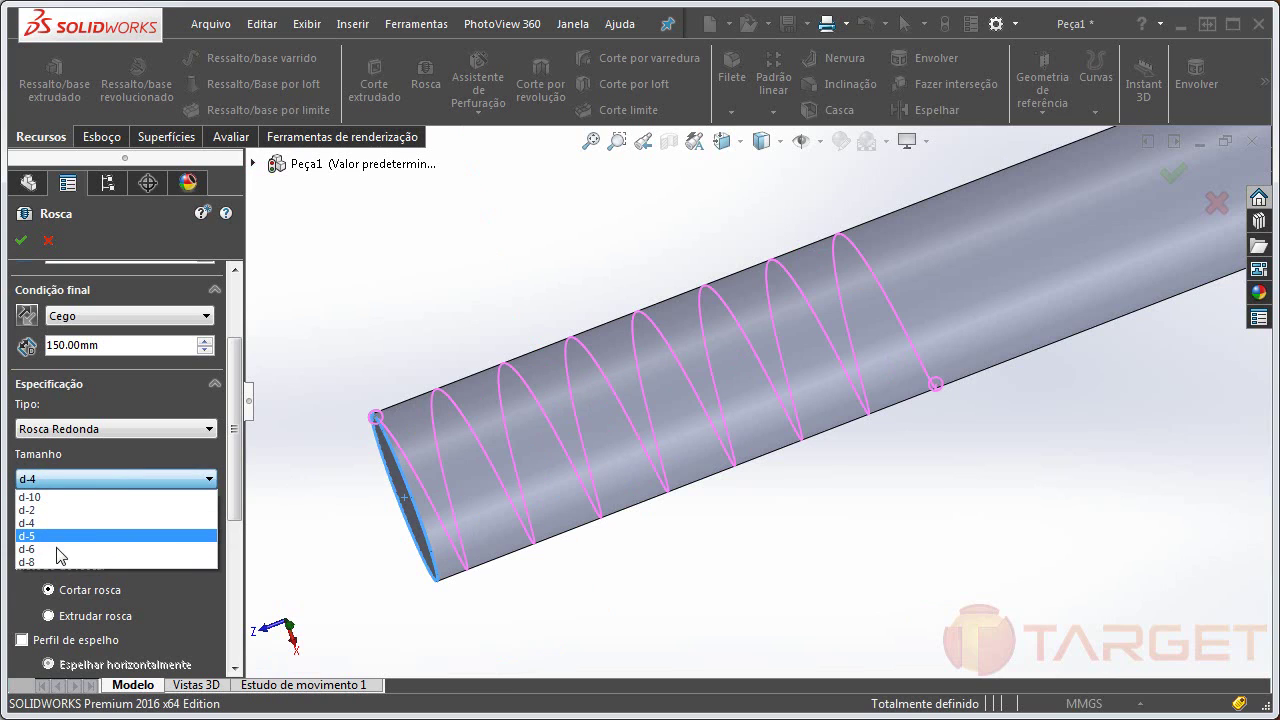
{"action": "left_click", "coordinate": [48, 549]}
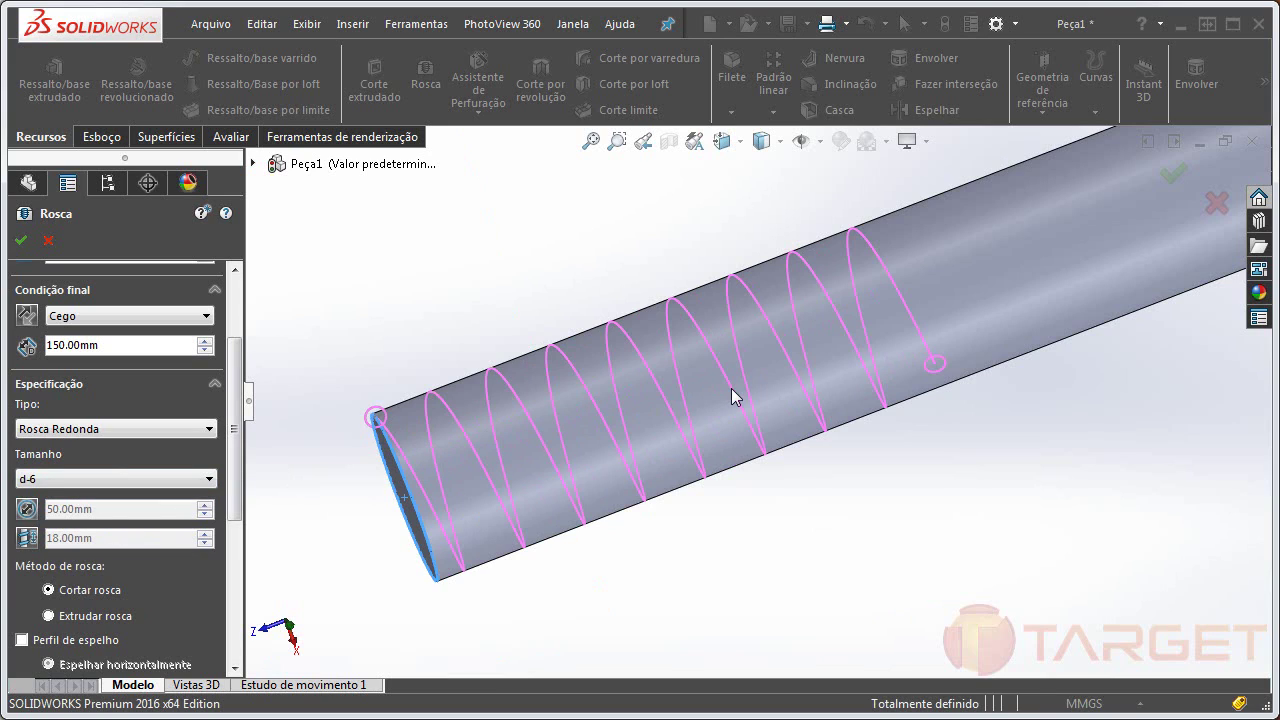
{"action": "left_click", "coordinate": [26, 540]}
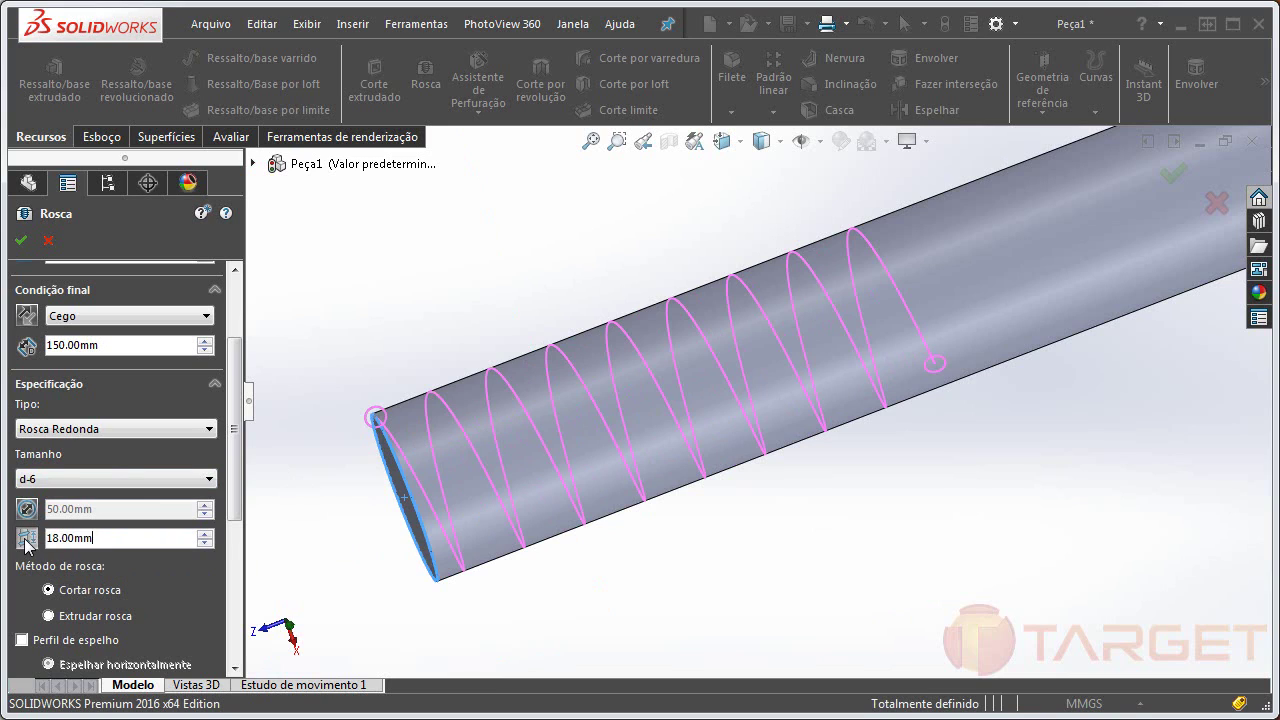
{"action": "double_click", "coordinate": [92, 542]}
{"action": "type", "text": "25"}
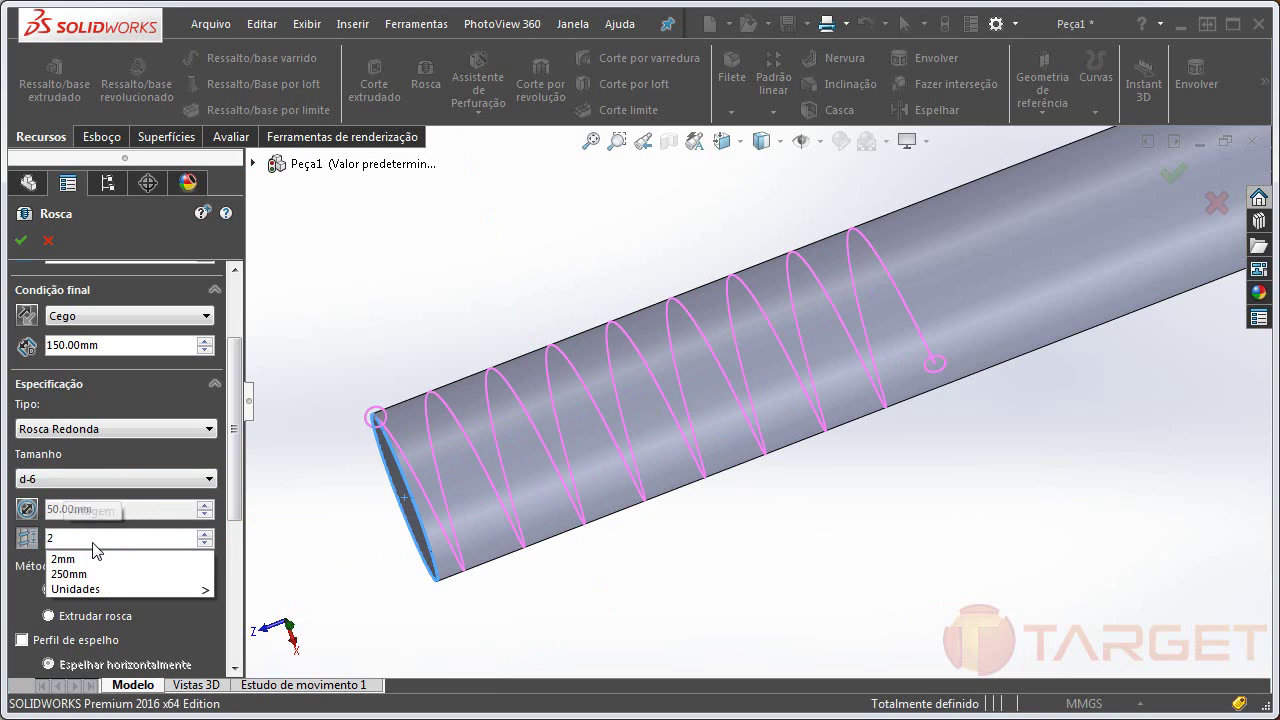
{"action": "left_click", "coordinate": [353, 364]}
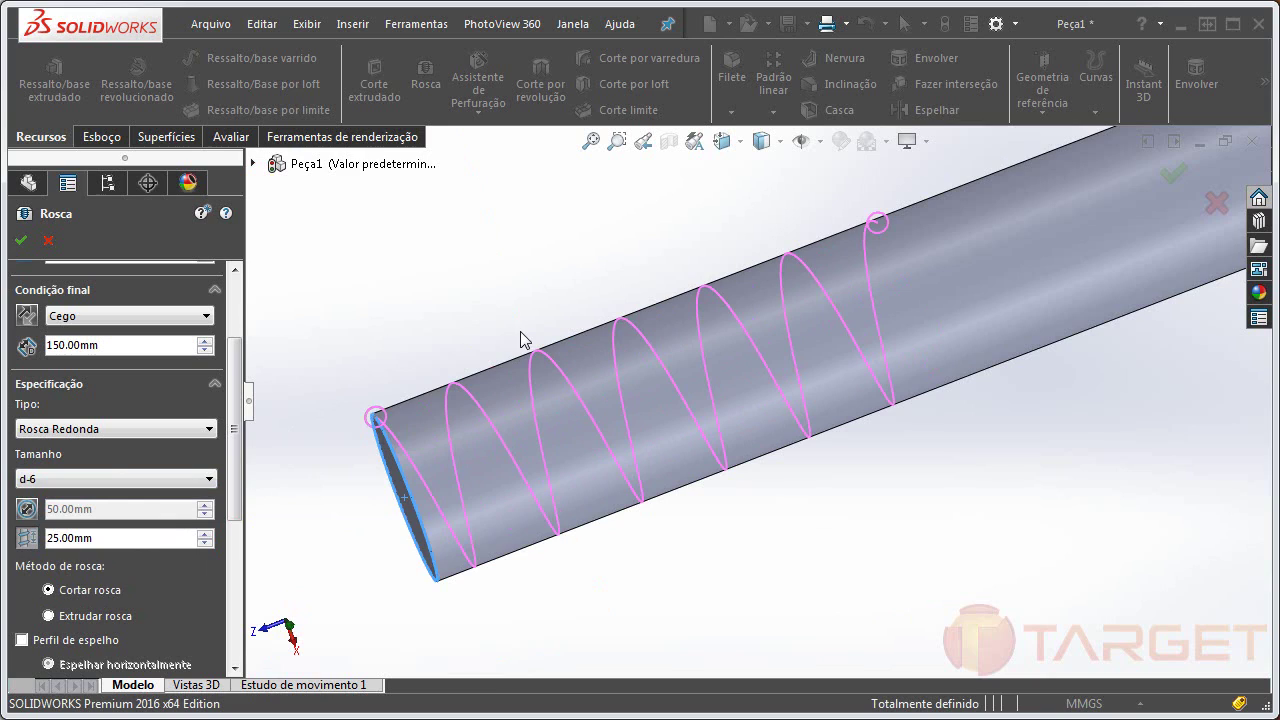
- Set the blind thread depth to 200 mm and accept the thread feature
{"action": "scroll", "coordinate": [520, 331], "scroll_direction": "up", "scroll_amount": 2}
{"action": "left_click_drag", "start_coordinate": [168, 344], "coordinate": [47, 343]}
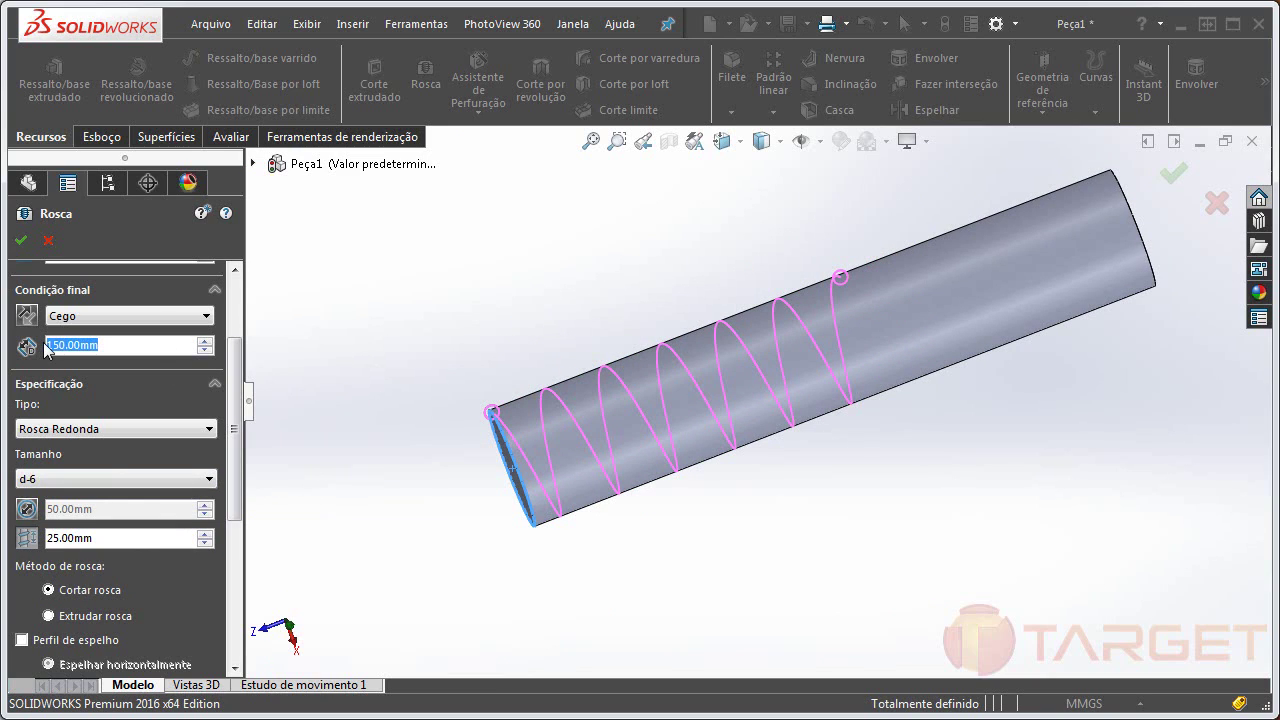
{"action": "type", "text": "200"}
{"action": "left_click", "coordinate": [476, 357]}
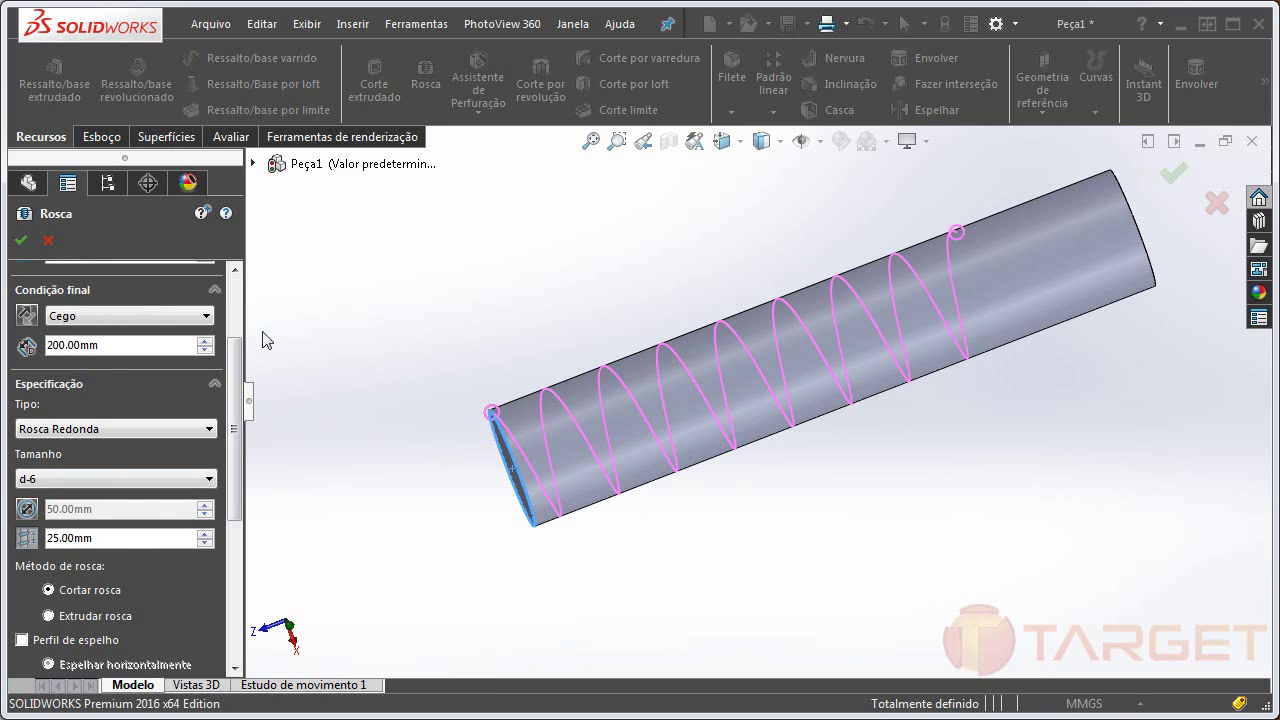
{"action": "left_click", "coordinate": [18, 243]}
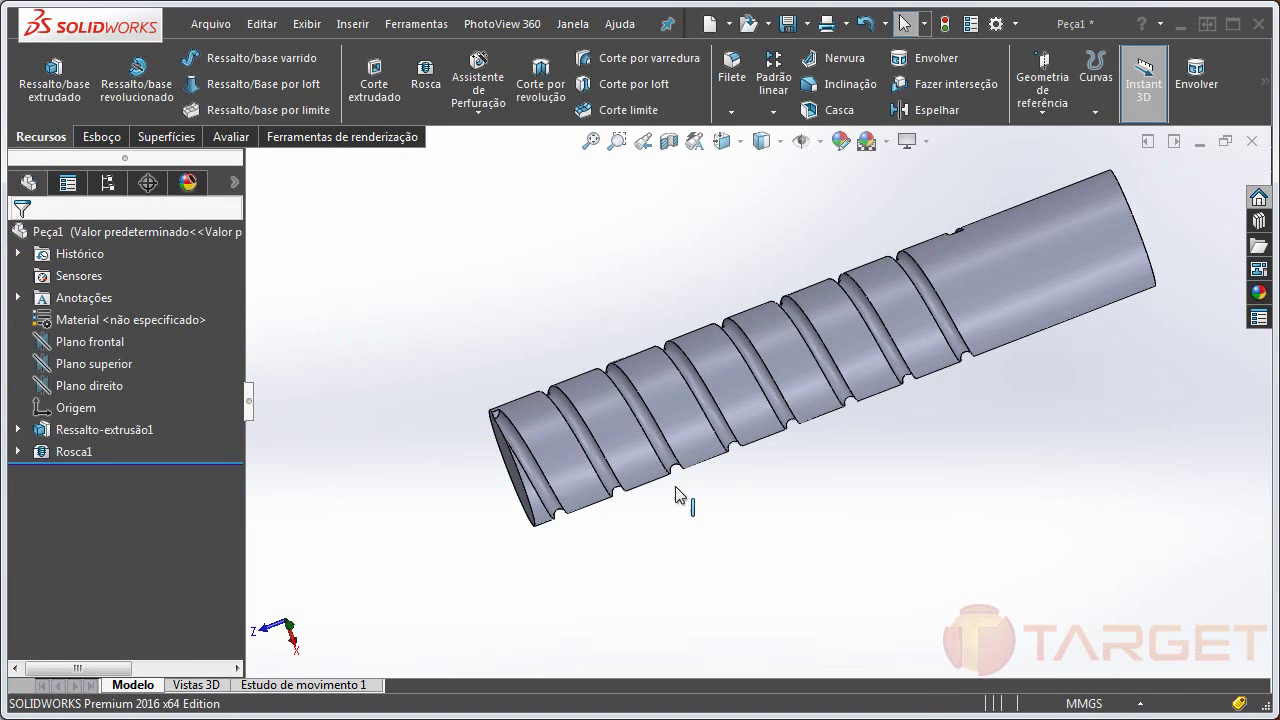
- Edit the cylinder's thread feature and change its size to d-10
{"action": "middle_click_drag", "start_coordinate": [686, 500], "coordinate": [860, 435]}
{"action": "scroll", "coordinate": [858, 436], "scroll_direction": "up", "scroll_amount": 1}
{"action": "middle_click_drag", "start_coordinate": [855, 438], "coordinate": [882, 416]}
{"action": "scroll", "coordinate": [890, 376], "scroll_direction": "down", "scroll_amount": 1}
{"action": "scroll", "coordinate": [814, 391], "scroll_direction": "up", "scroll_amount": 1}
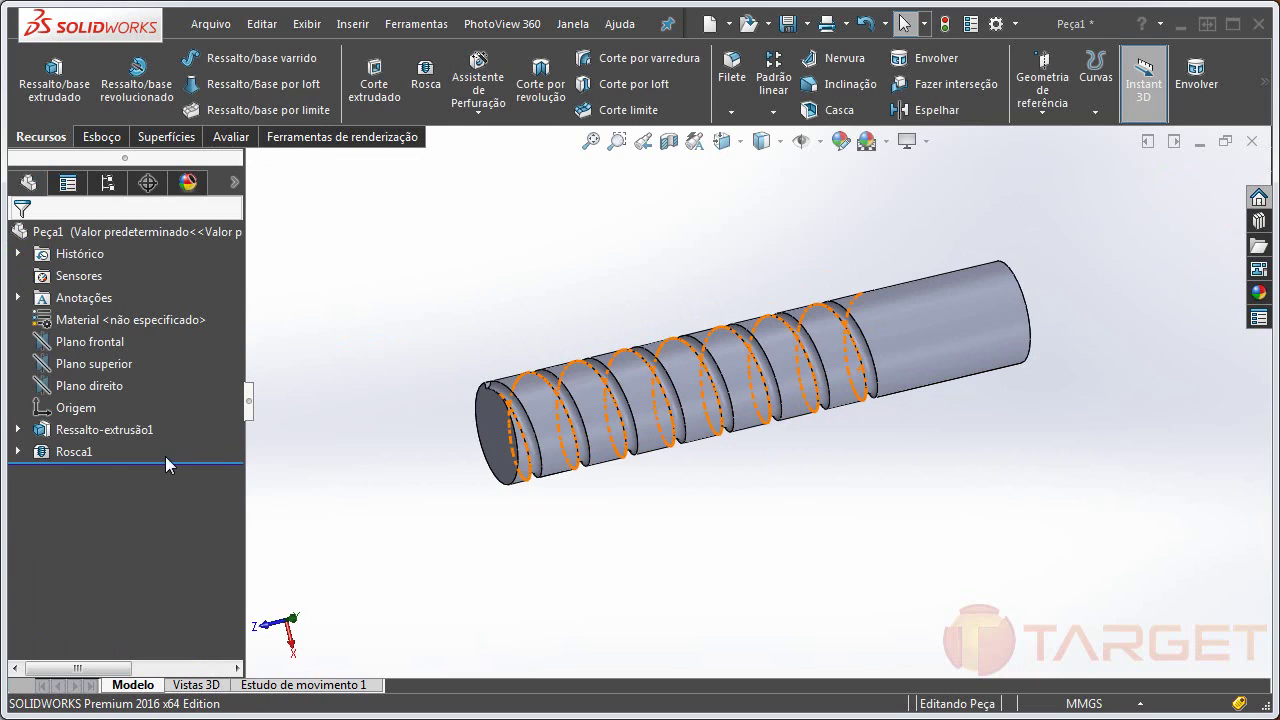
{"action": "left_click", "coordinate": [56, 455]}
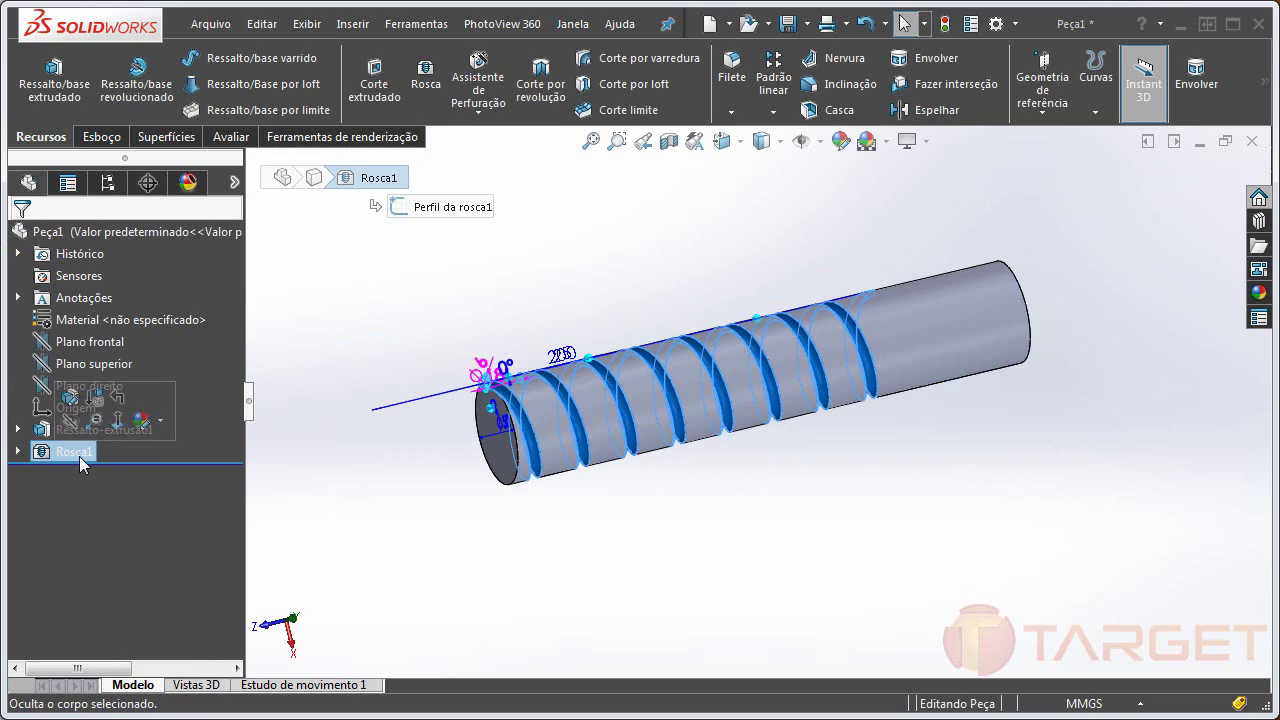
{"action": "left_click", "coordinate": [64, 430]}
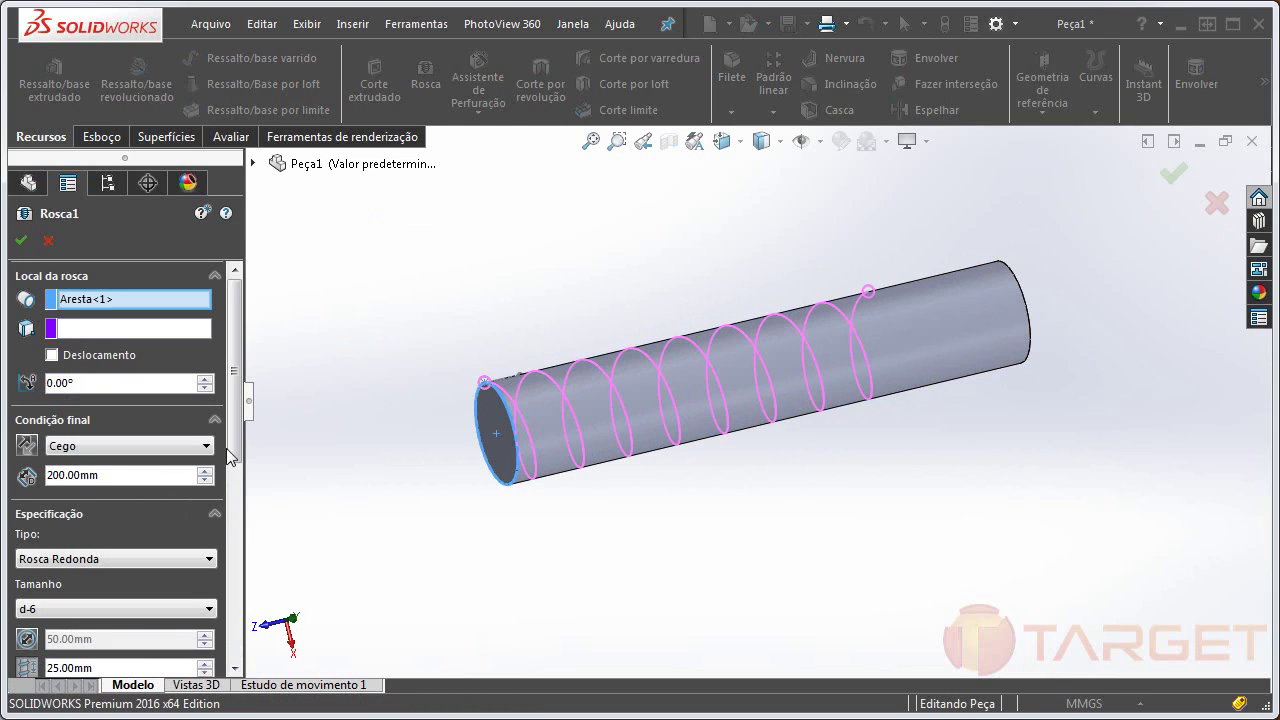
{"action": "scroll", "coordinate": [235, 472], "scroll_direction": "down", "scroll_amount": 3}
{"action": "left_click", "coordinate": [90, 484]}
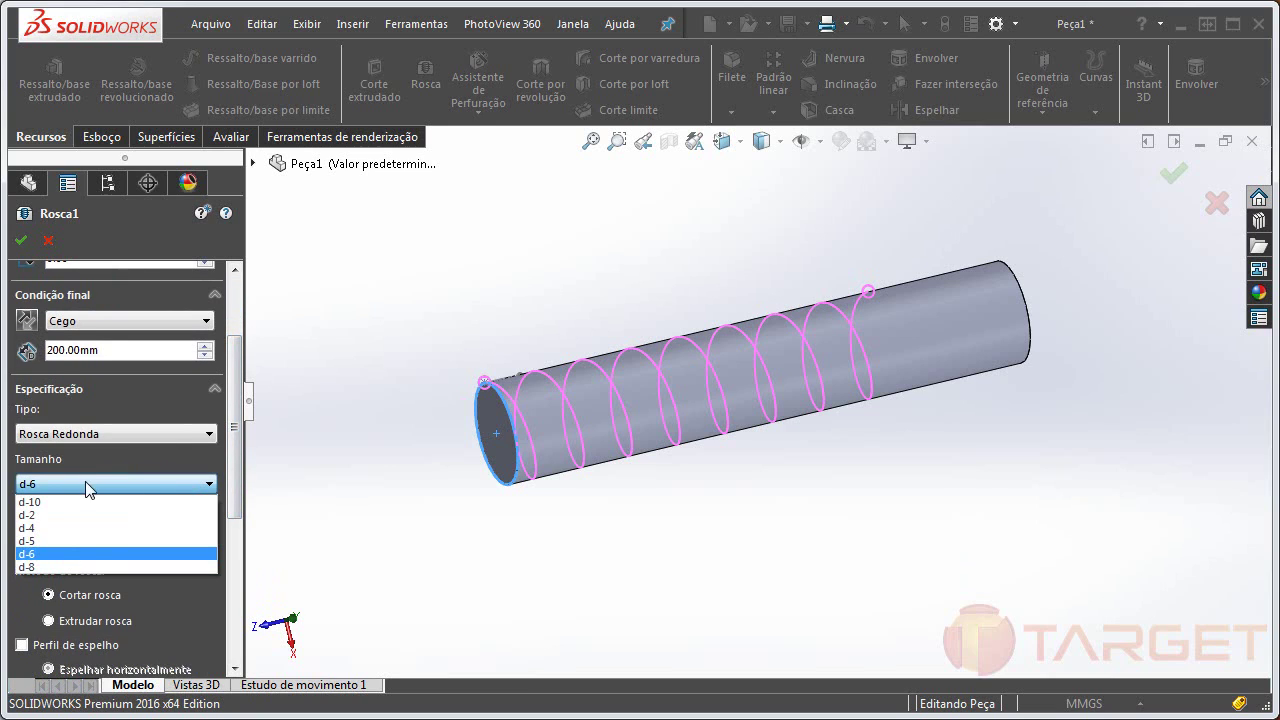
{"action": "left_click", "coordinate": [30, 502]}
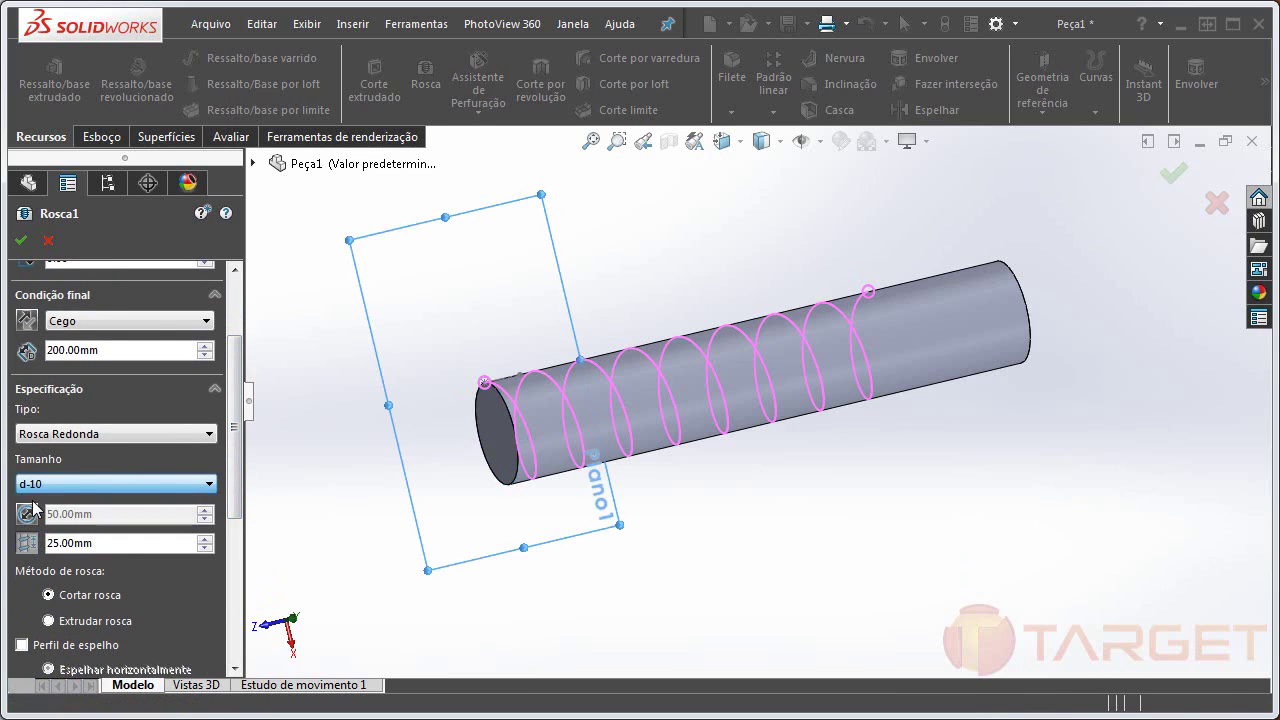
- Set the thread's end condition to Até a seleção (up to selection) and pick the cylinder's far end face
{"action": "left_click", "coordinate": [156, 330]}
{"action": "left_click", "coordinate": [132, 369]}
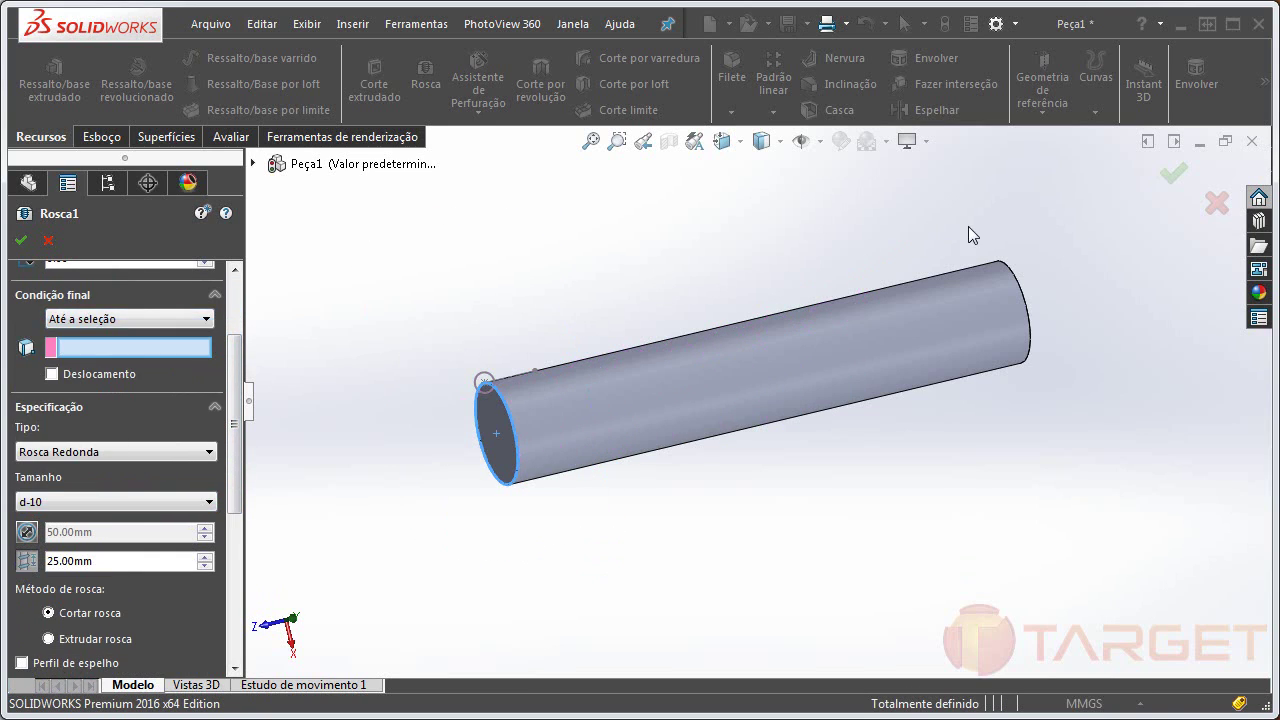
{"action": "middle_click_drag", "start_coordinate": [968, 226], "coordinate": [726, 286]}
{"action": "left_click", "coordinate": [867, 293]}
- Offset the thread start by 10 mm and reverse the offset so it begins outside the cylinder's end
{"action": "left_click_drag", "start_coordinate": [233, 345], "coordinate": [238, 283]}
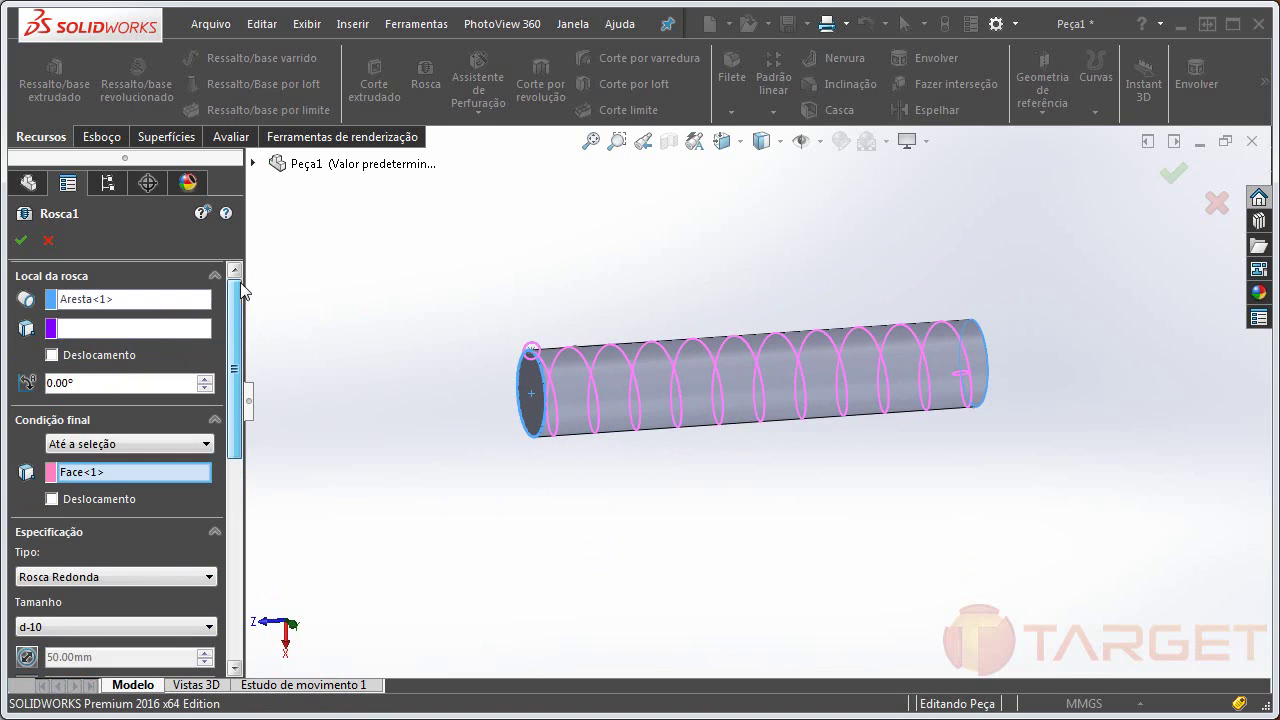
{"action": "left_click", "coordinate": [53, 356]}
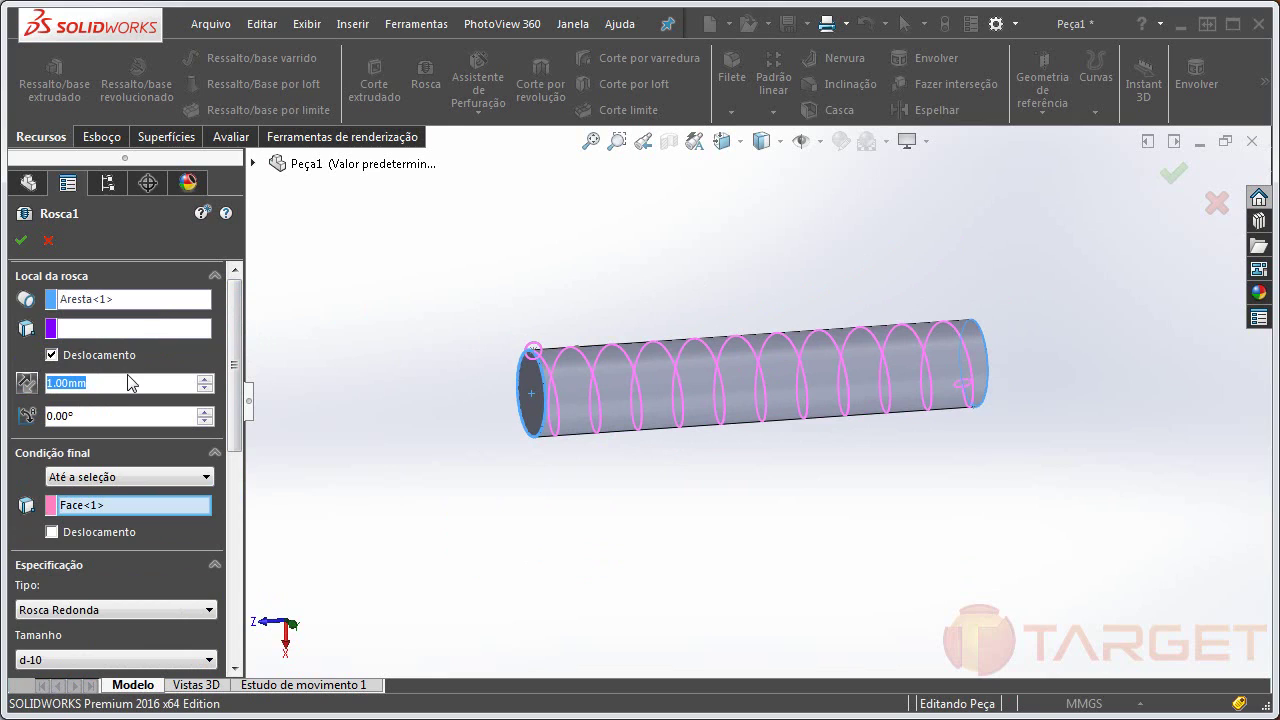
{"action": "type", "text": "10"}
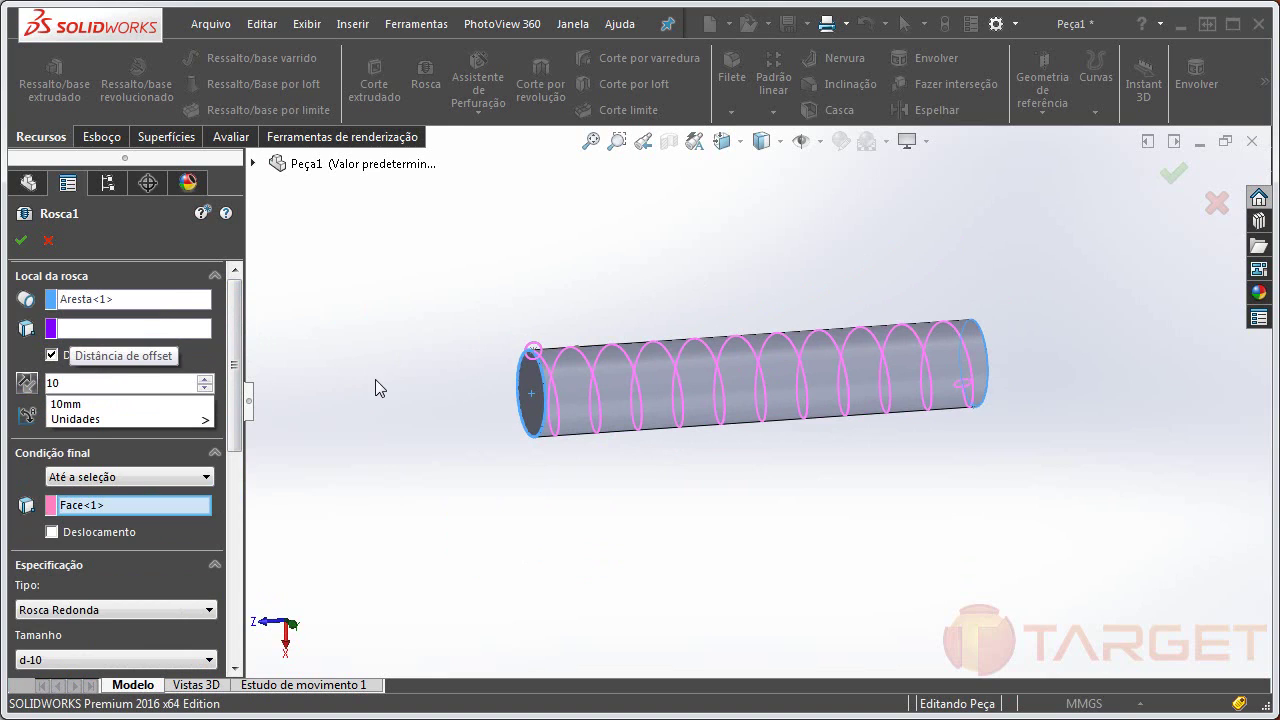
{"action": "key", "text": "Return"}
{"action": "left_click", "coordinate": [26, 383]}
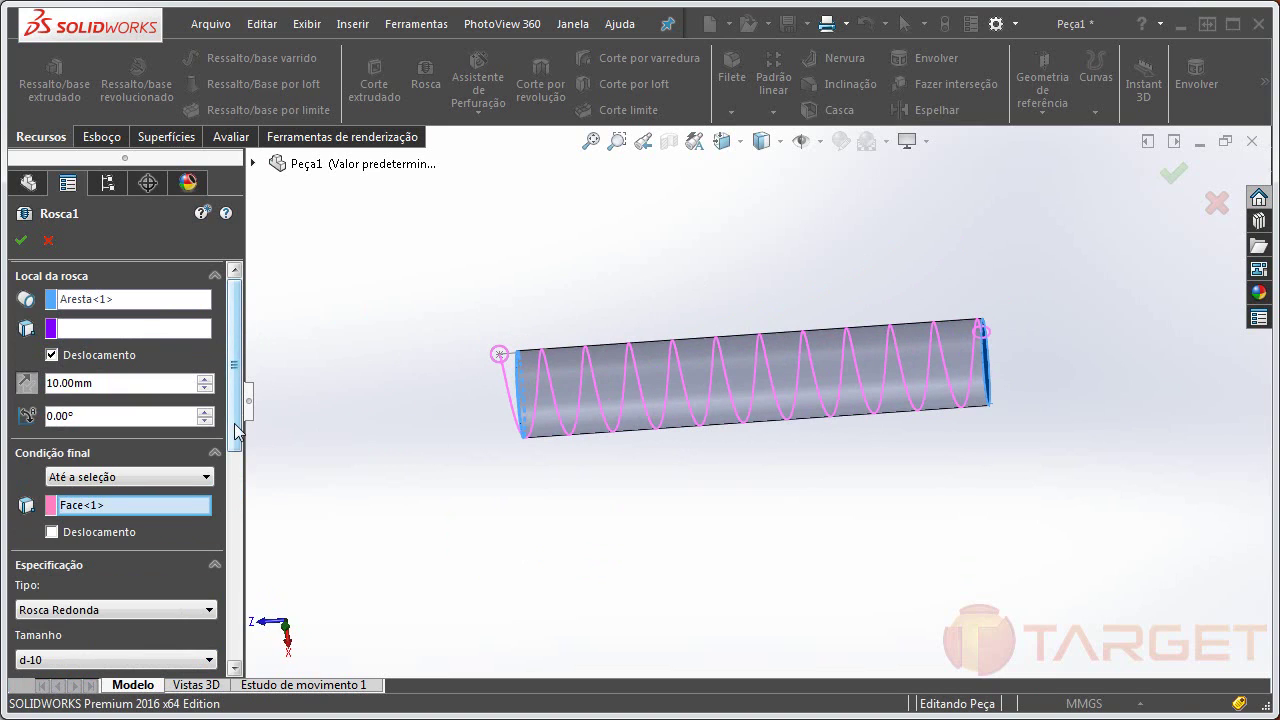
- Set the thread pitch to 30 mm and accept the edited thread
{"action": "left_click_drag", "start_coordinate": [232, 422], "coordinate": [230, 498]}
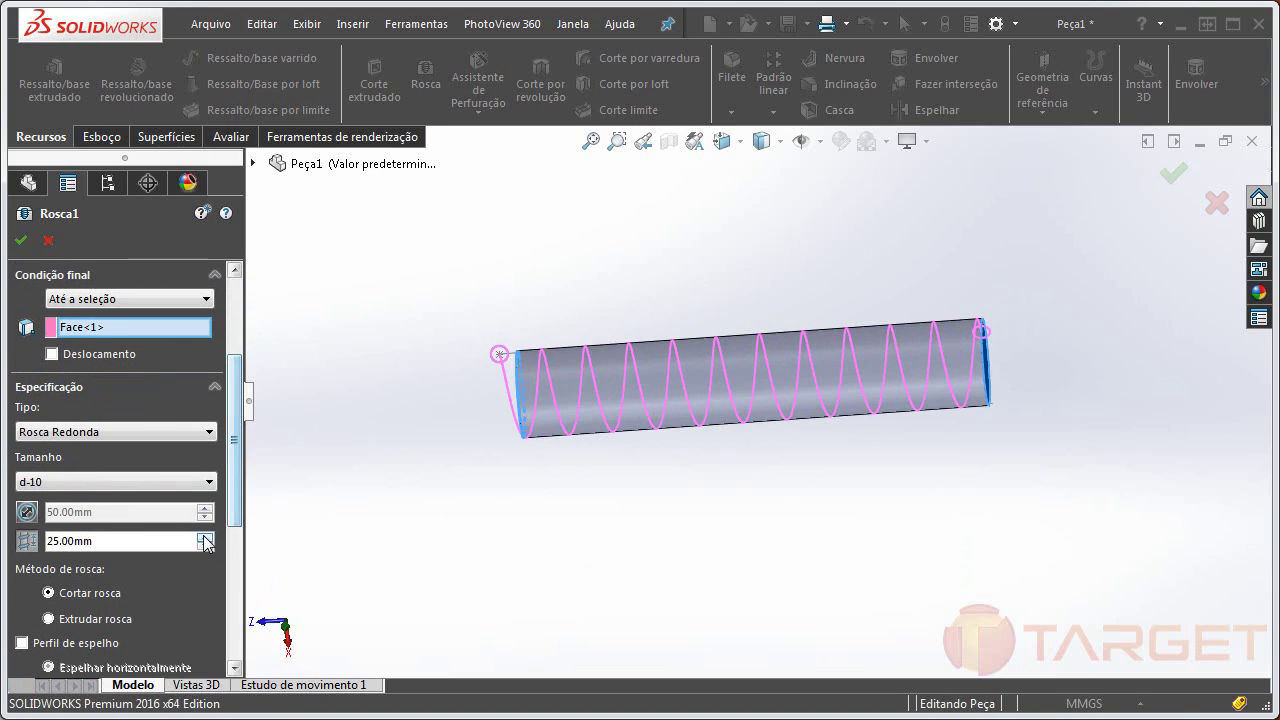
{"action": "left_click", "coordinate": [108, 541]}
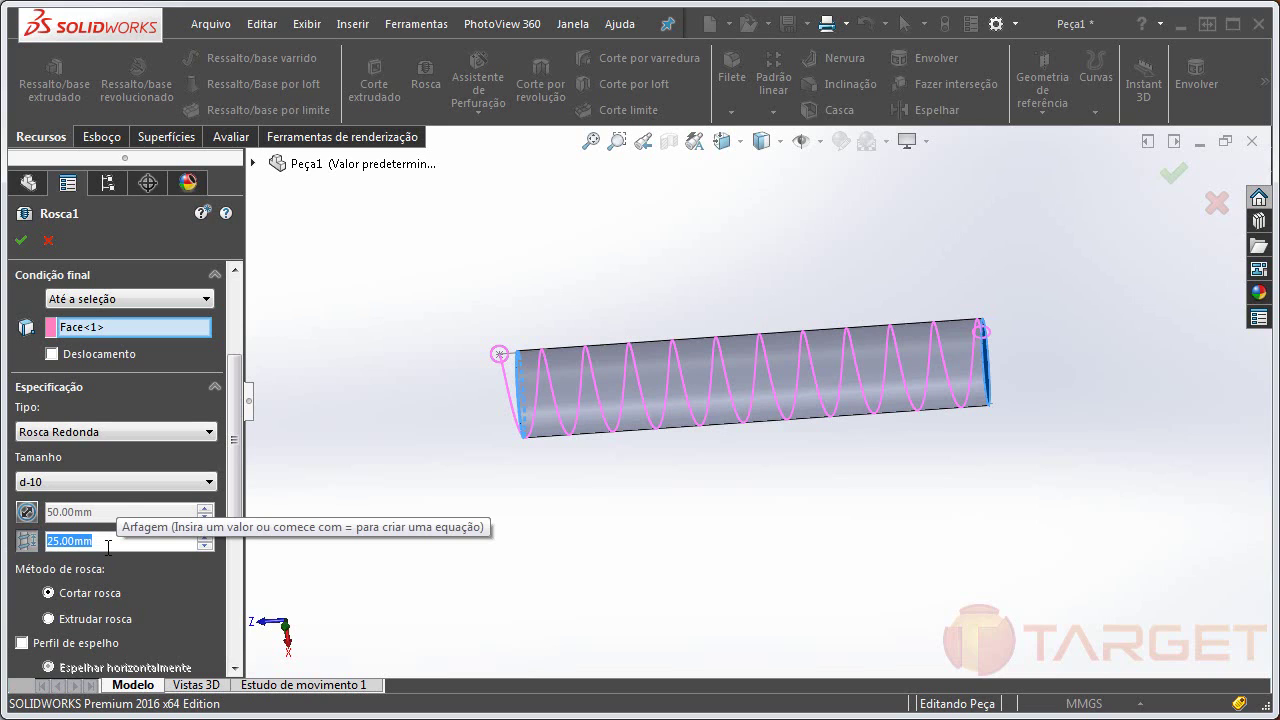
{"action": "type", "text": "30"}
{"action": "key", "text": "Return"}
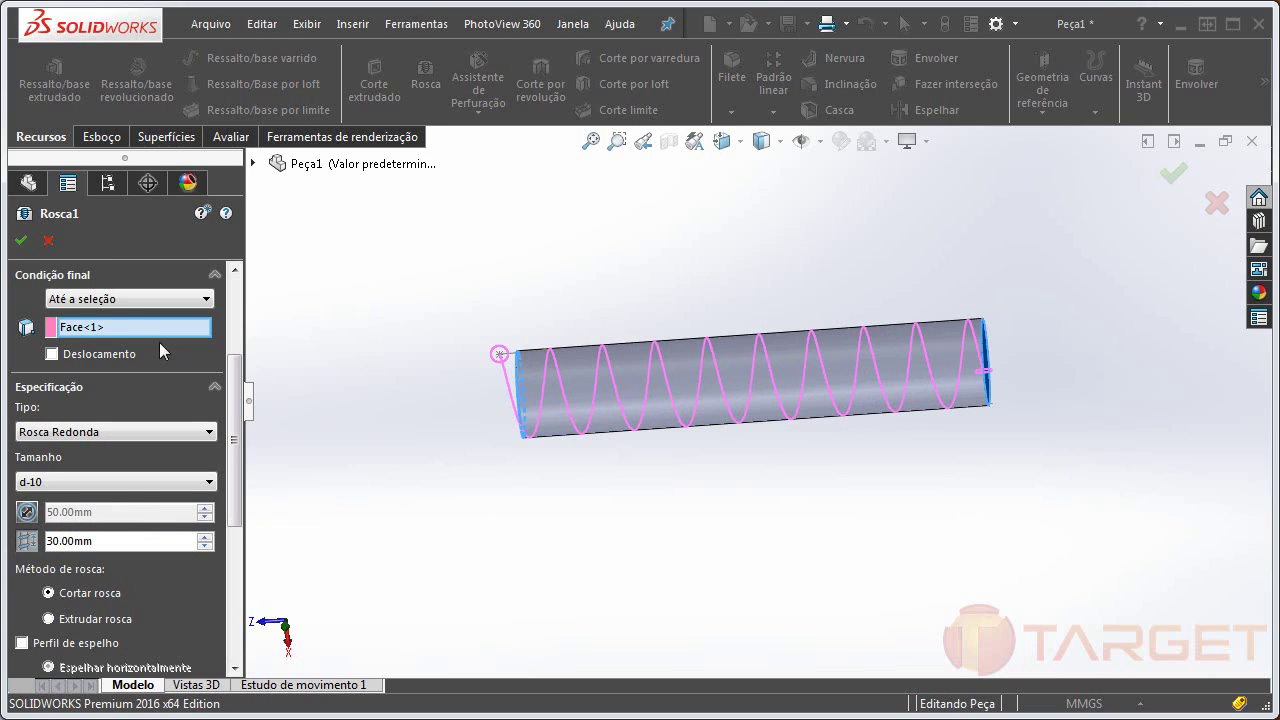
{"action": "left_click", "coordinate": [20, 240]}
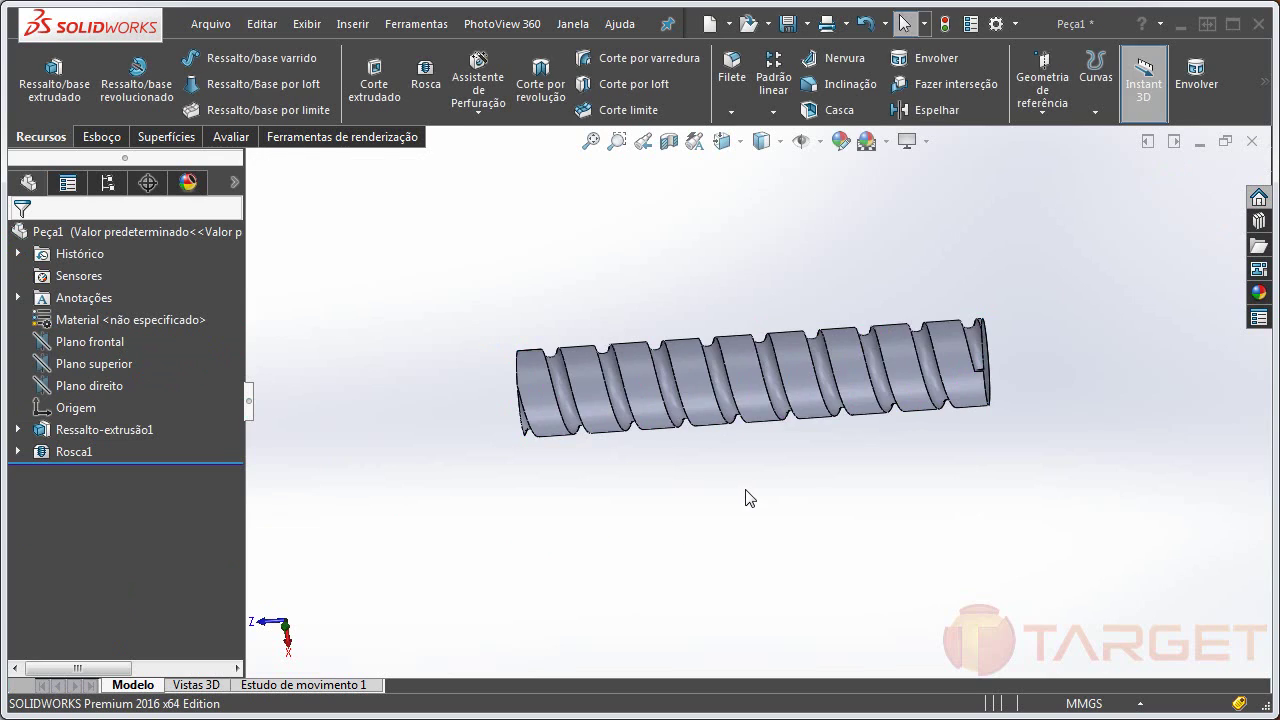
{"action": "middle_click_drag", "start_coordinate": [750, 498], "coordinate": [557, 323]}
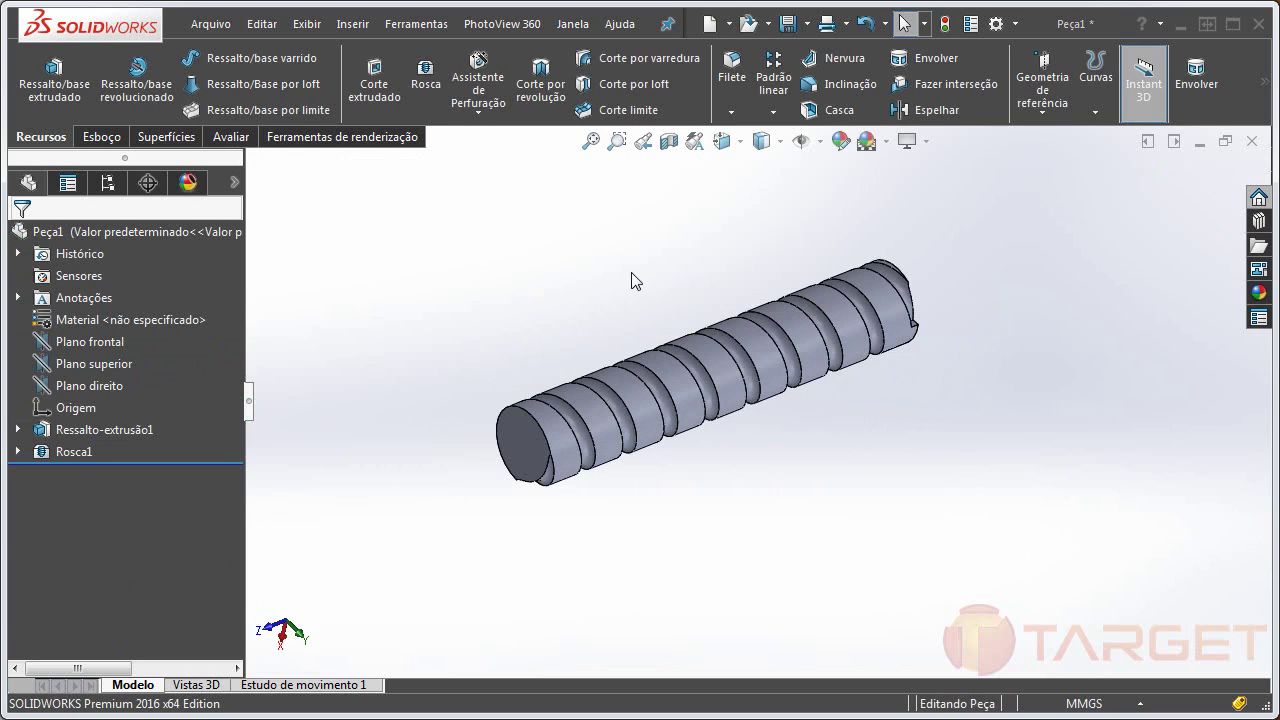